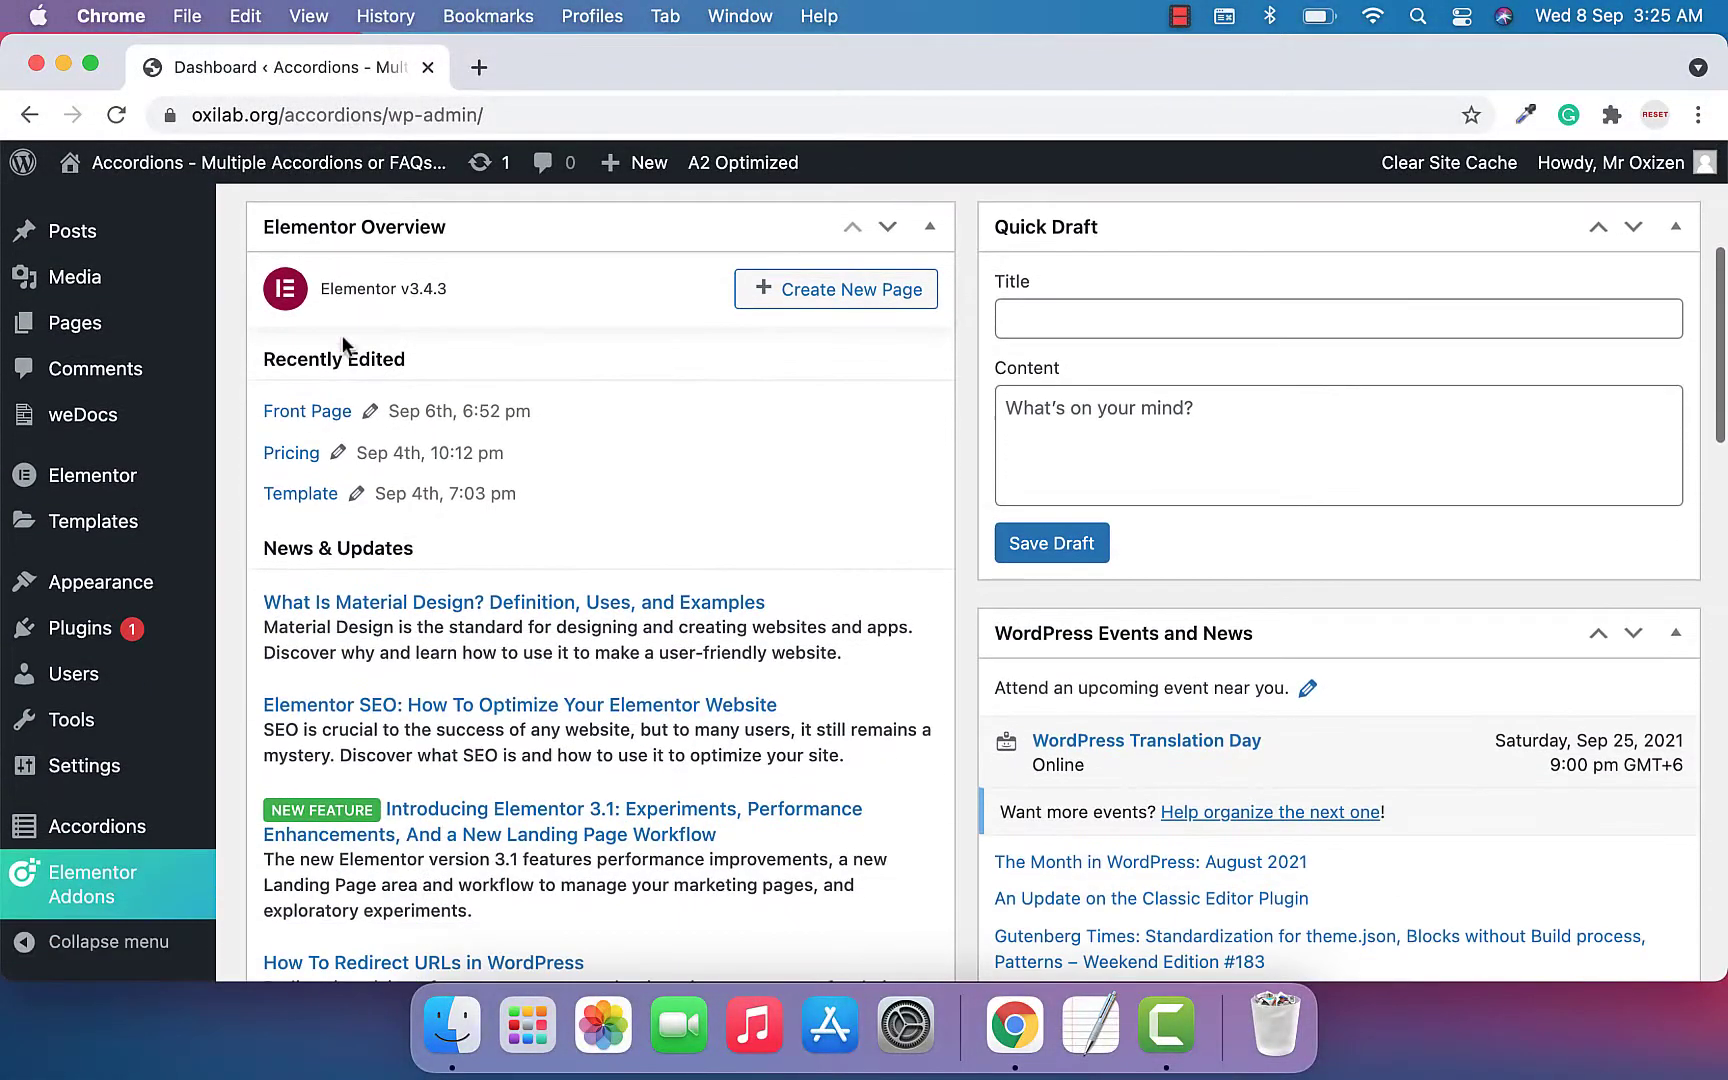
Open the Oxilab Accordions home page from the WordPress admin sidebar.
{"action": "left_click", "coordinate": [97, 826]}
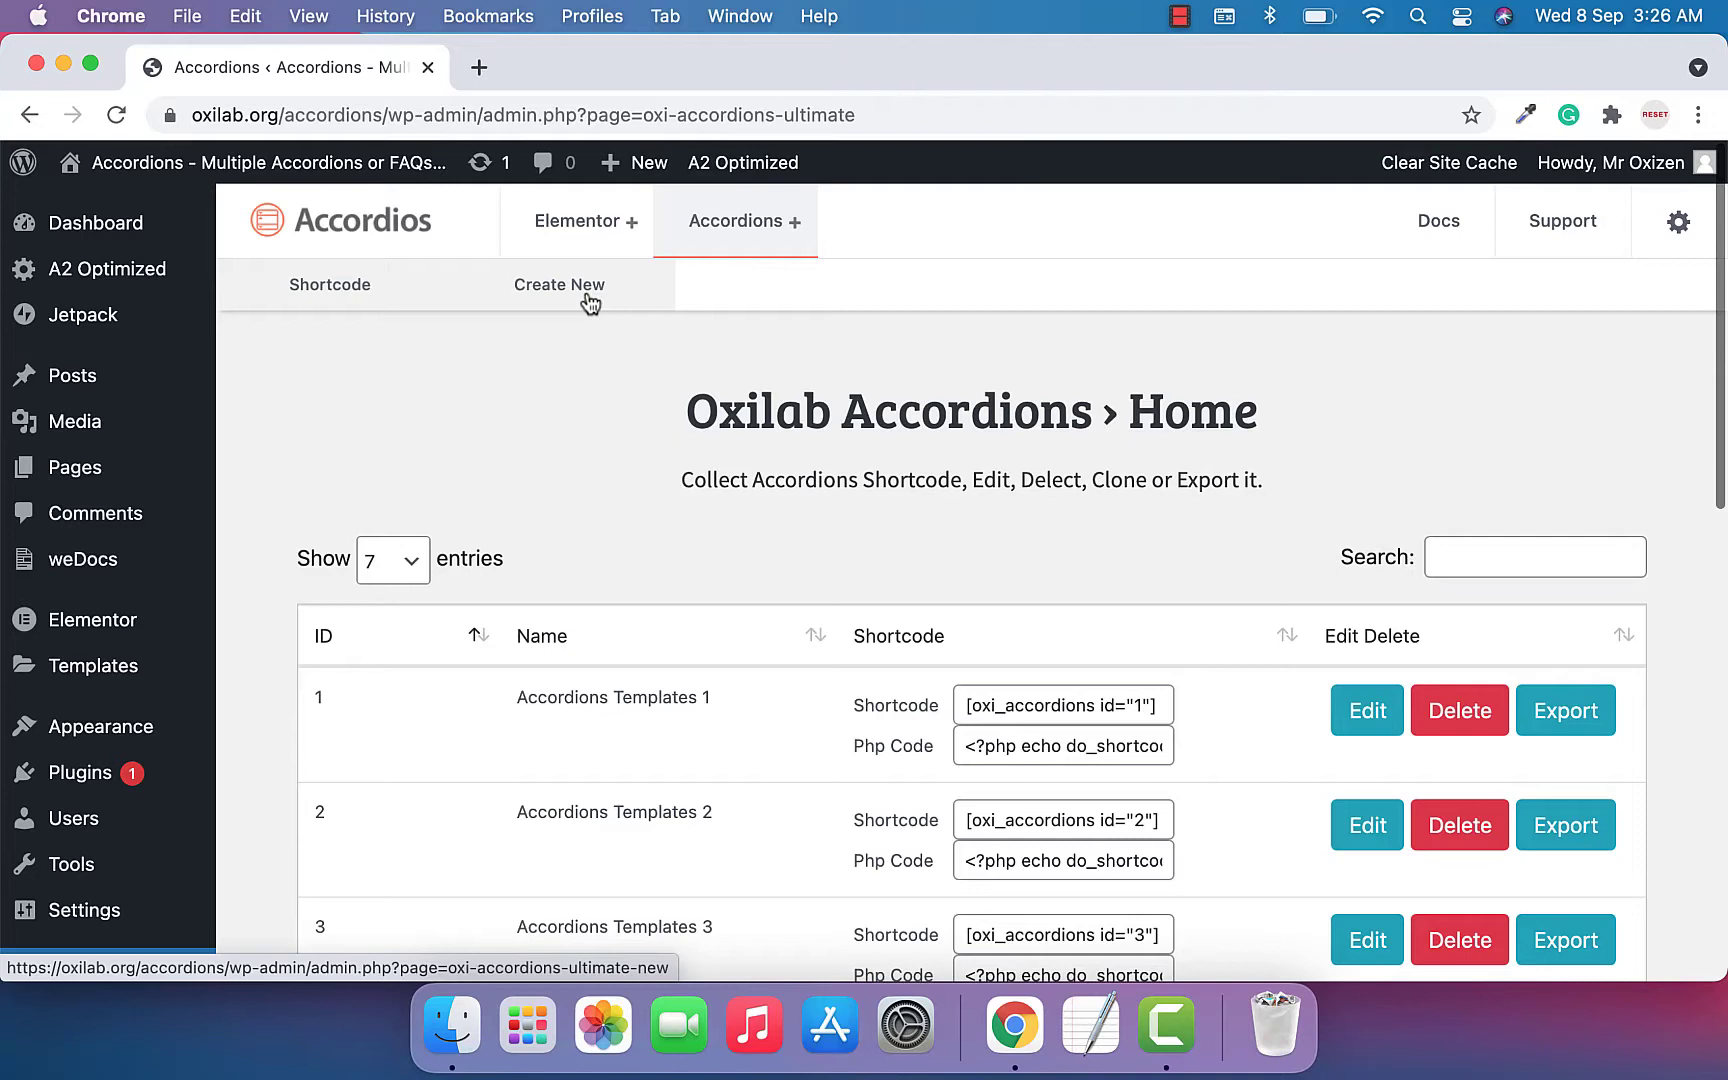
Start a new accordion, show More Templates, and test the first template's item headers.
{"action": "left_click", "coordinate": [589, 302]}
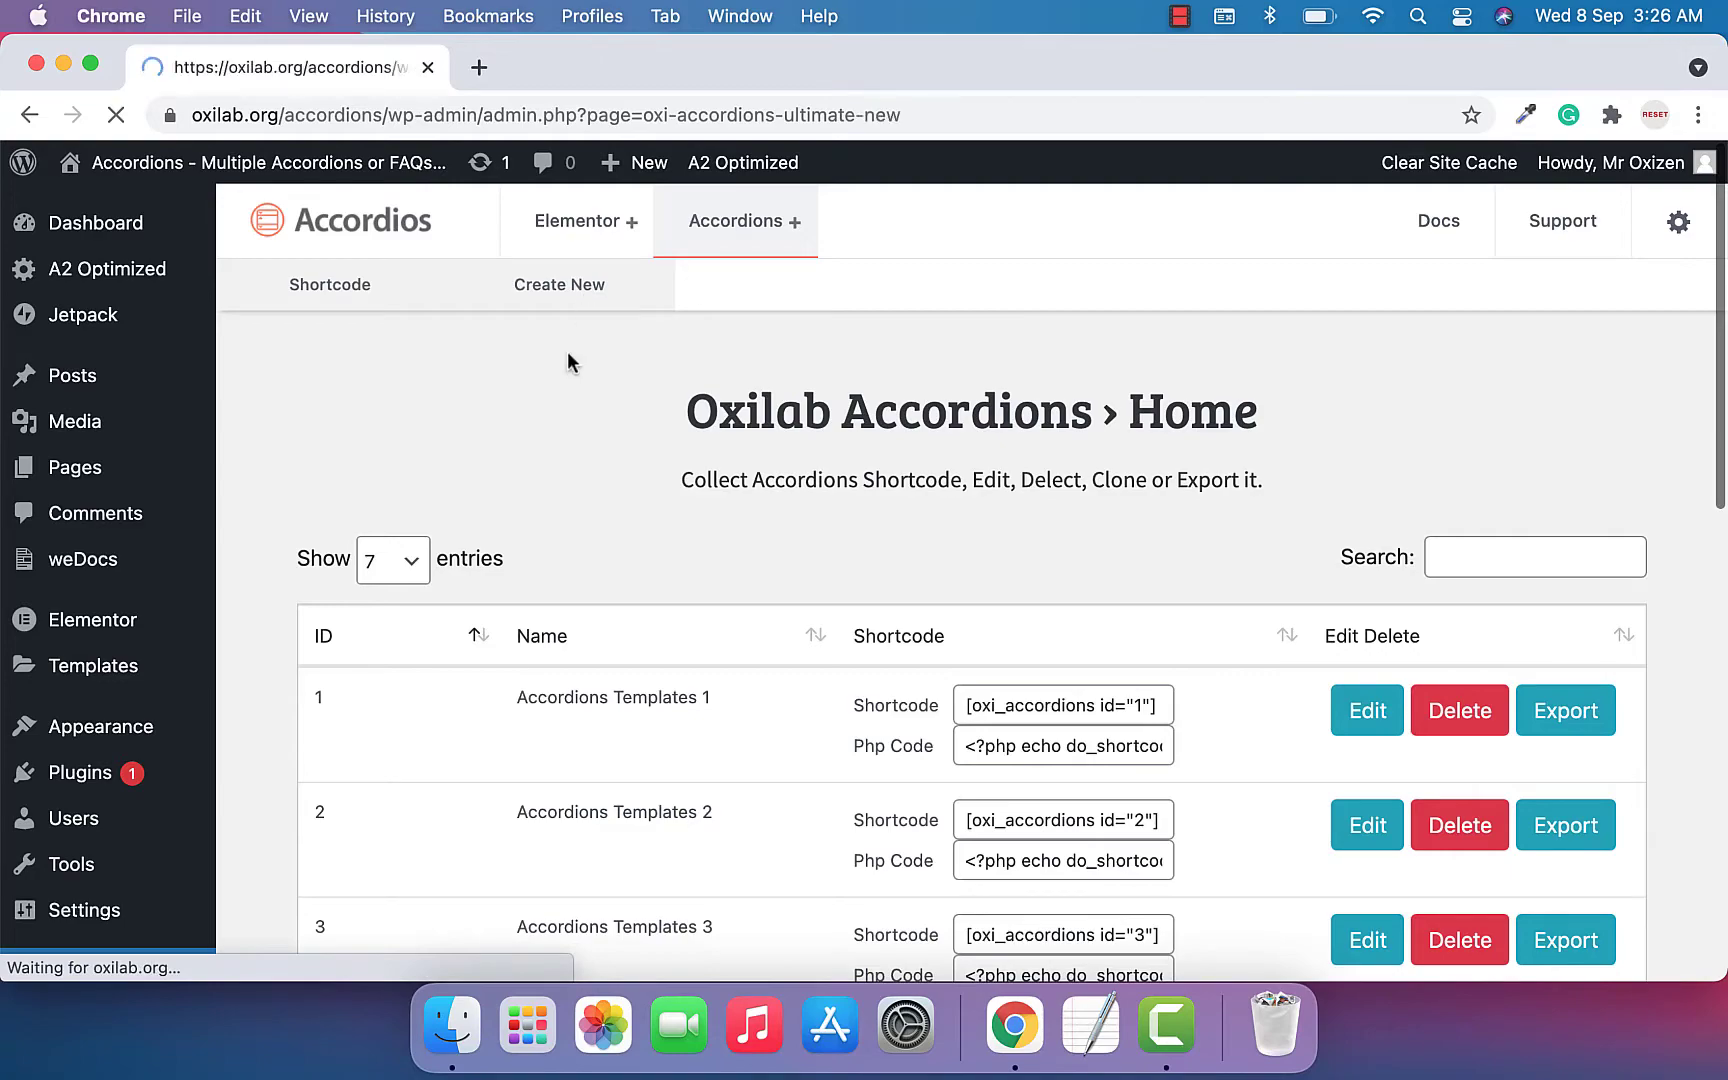
{"action": "scroll", "coordinate": [535, 418], "scroll_direction": "down", "scroll_amount": 3}
{"action": "scroll", "coordinate": [537, 417], "scroll_direction": "down", "scroll_amount": 3}
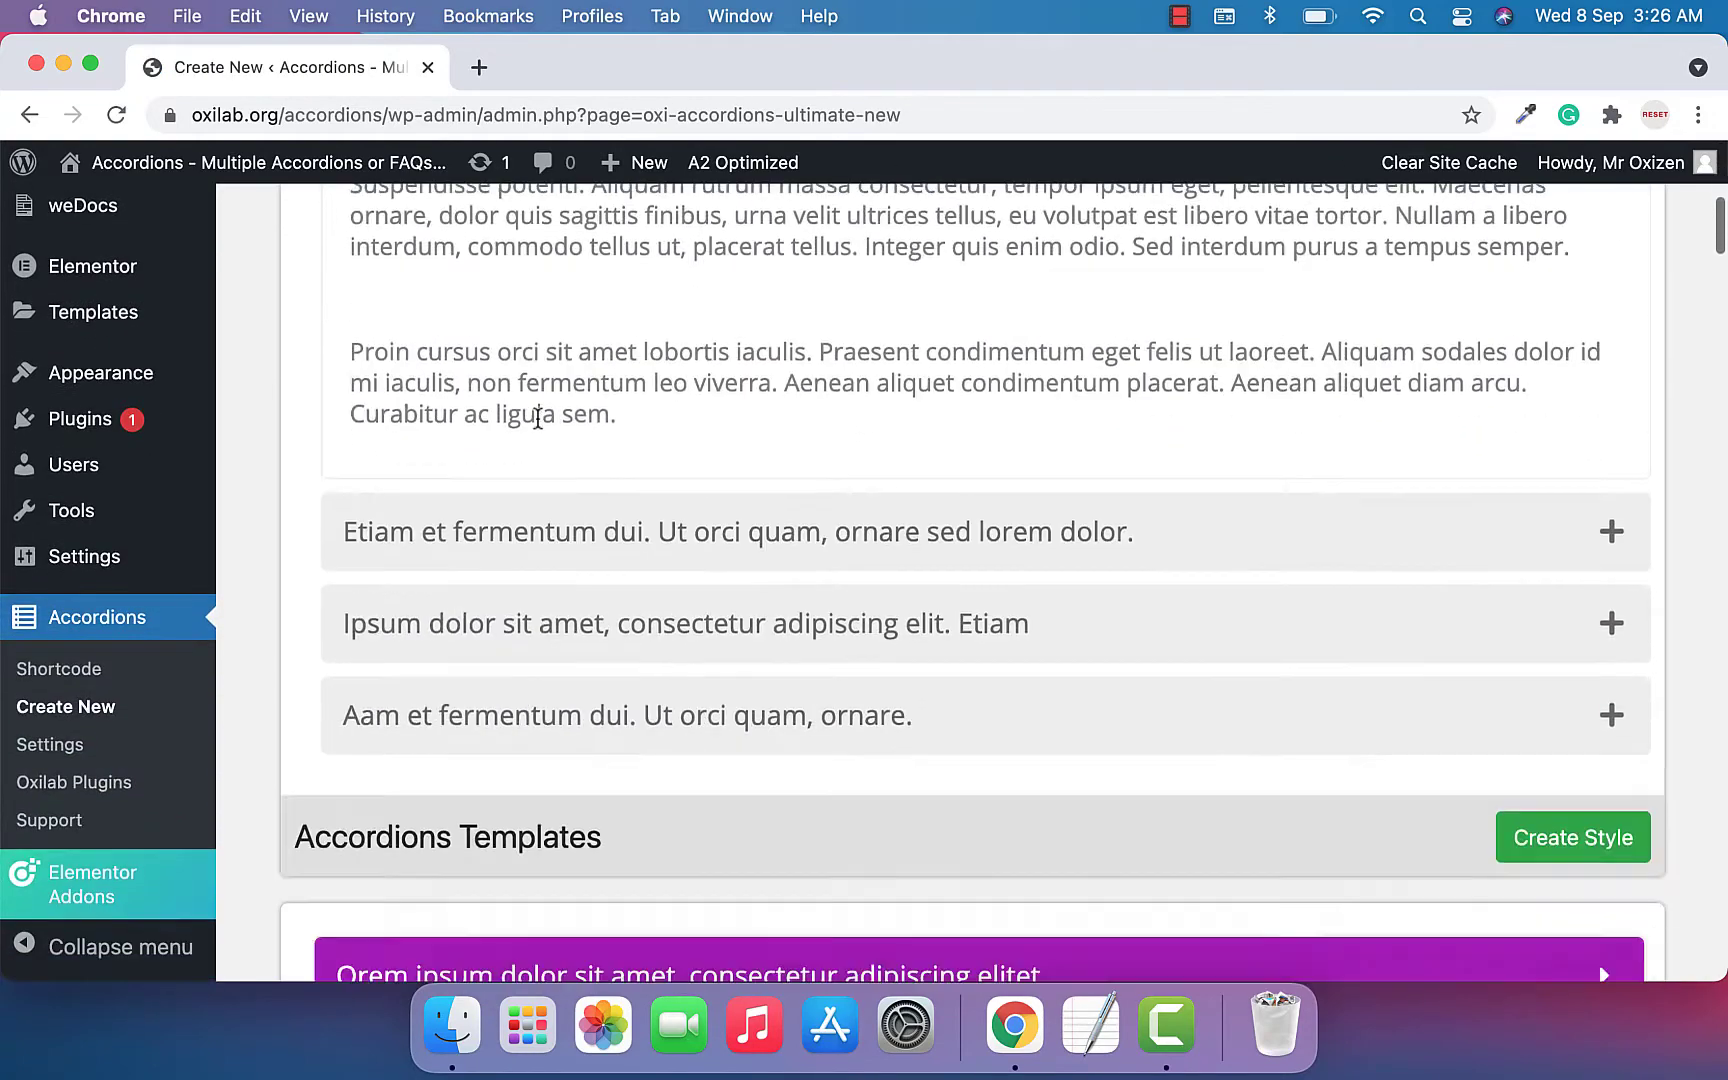
{"action": "scroll", "coordinate": [536, 417], "scroll_direction": "down", "scroll_amount": 2}
{"action": "scroll", "coordinate": [536, 417], "scroll_direction": "down", "scroll_amount": 3}
{"action": "scroll", "coordinate": [536, 421], "scroll_direction": "down", "scroll_amount": 3}
{"action": "scroll", "coordinate": [536, 422], "scroll_direction": "down", "scroll_amount": 3}
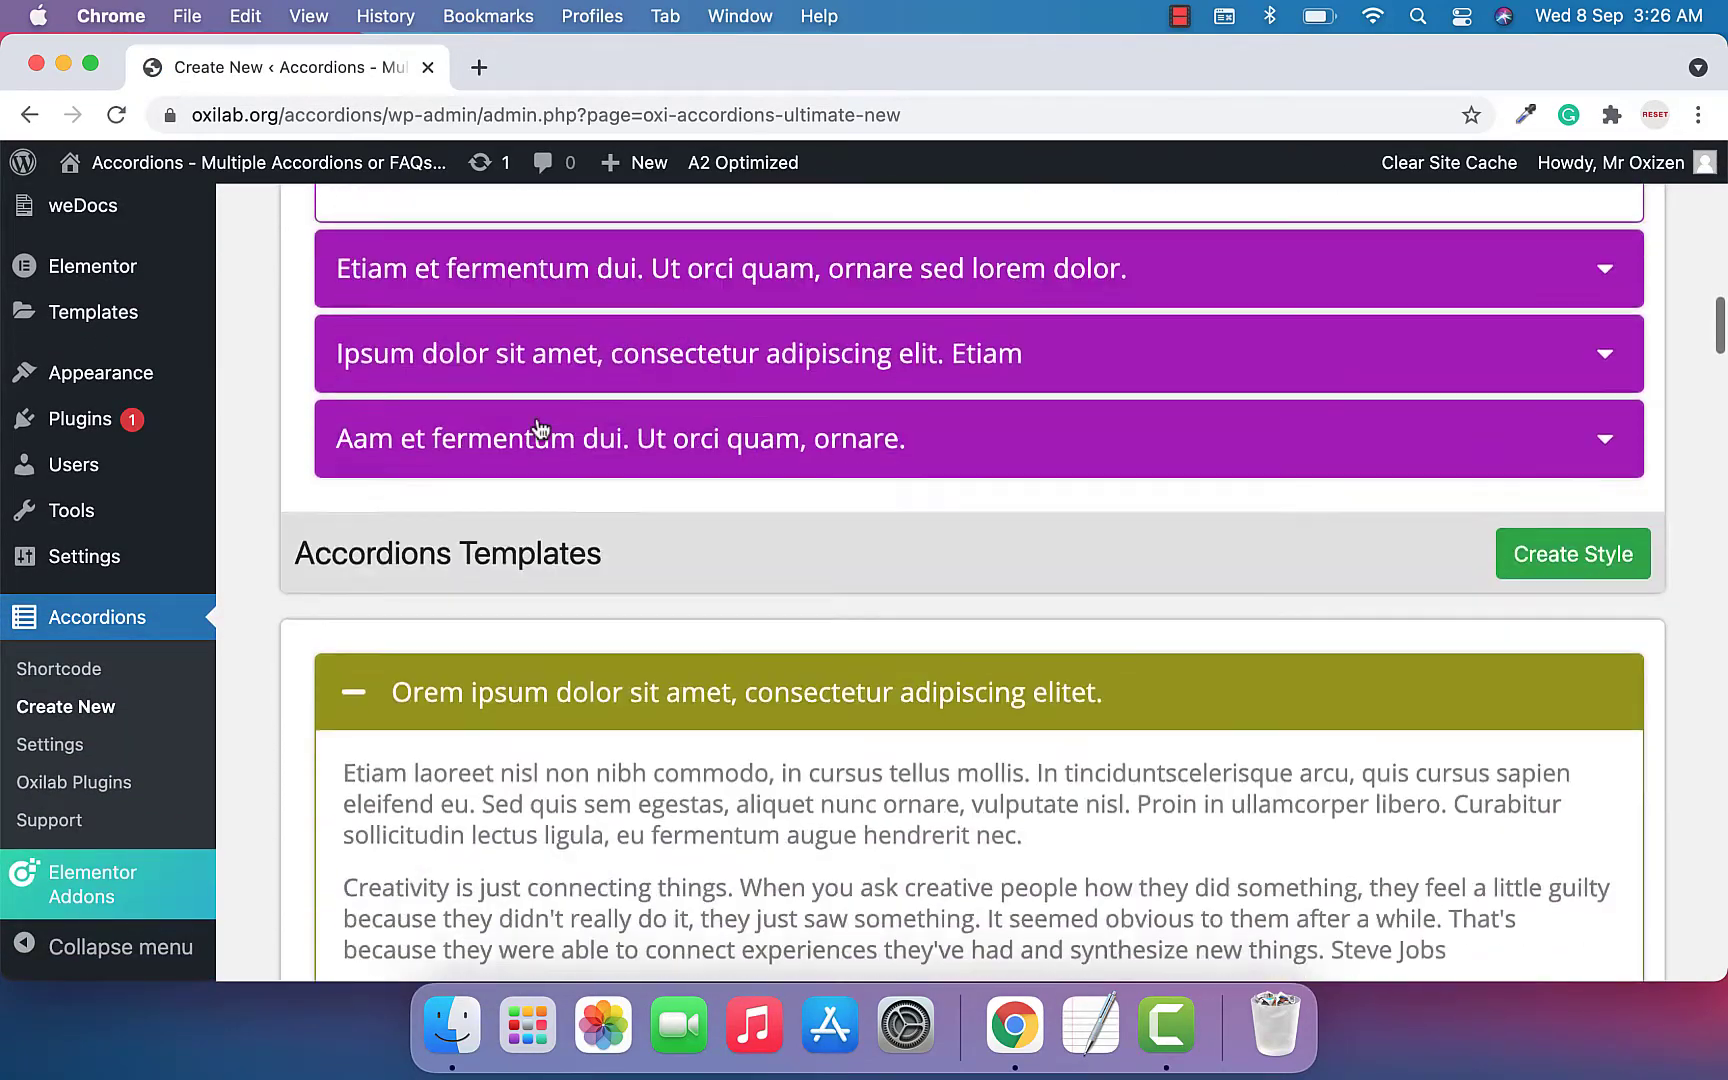
{"action": "scroll", "coordinate": [536, 422], "scroll_direction": "down", "scroll_amount": 3}
{"action": "scroll", "coordinate": [539, 428], "scroll_direction": "down", "scroll_amount": 5}
{"action": "scroll", "coordinate": [539, 428], "scroll_direction": "down", "scroll_amount": 3}
{"action": "scroll", "coordinate": [643, 324], "scroll_direction": "down", "scroll_amount": 2}
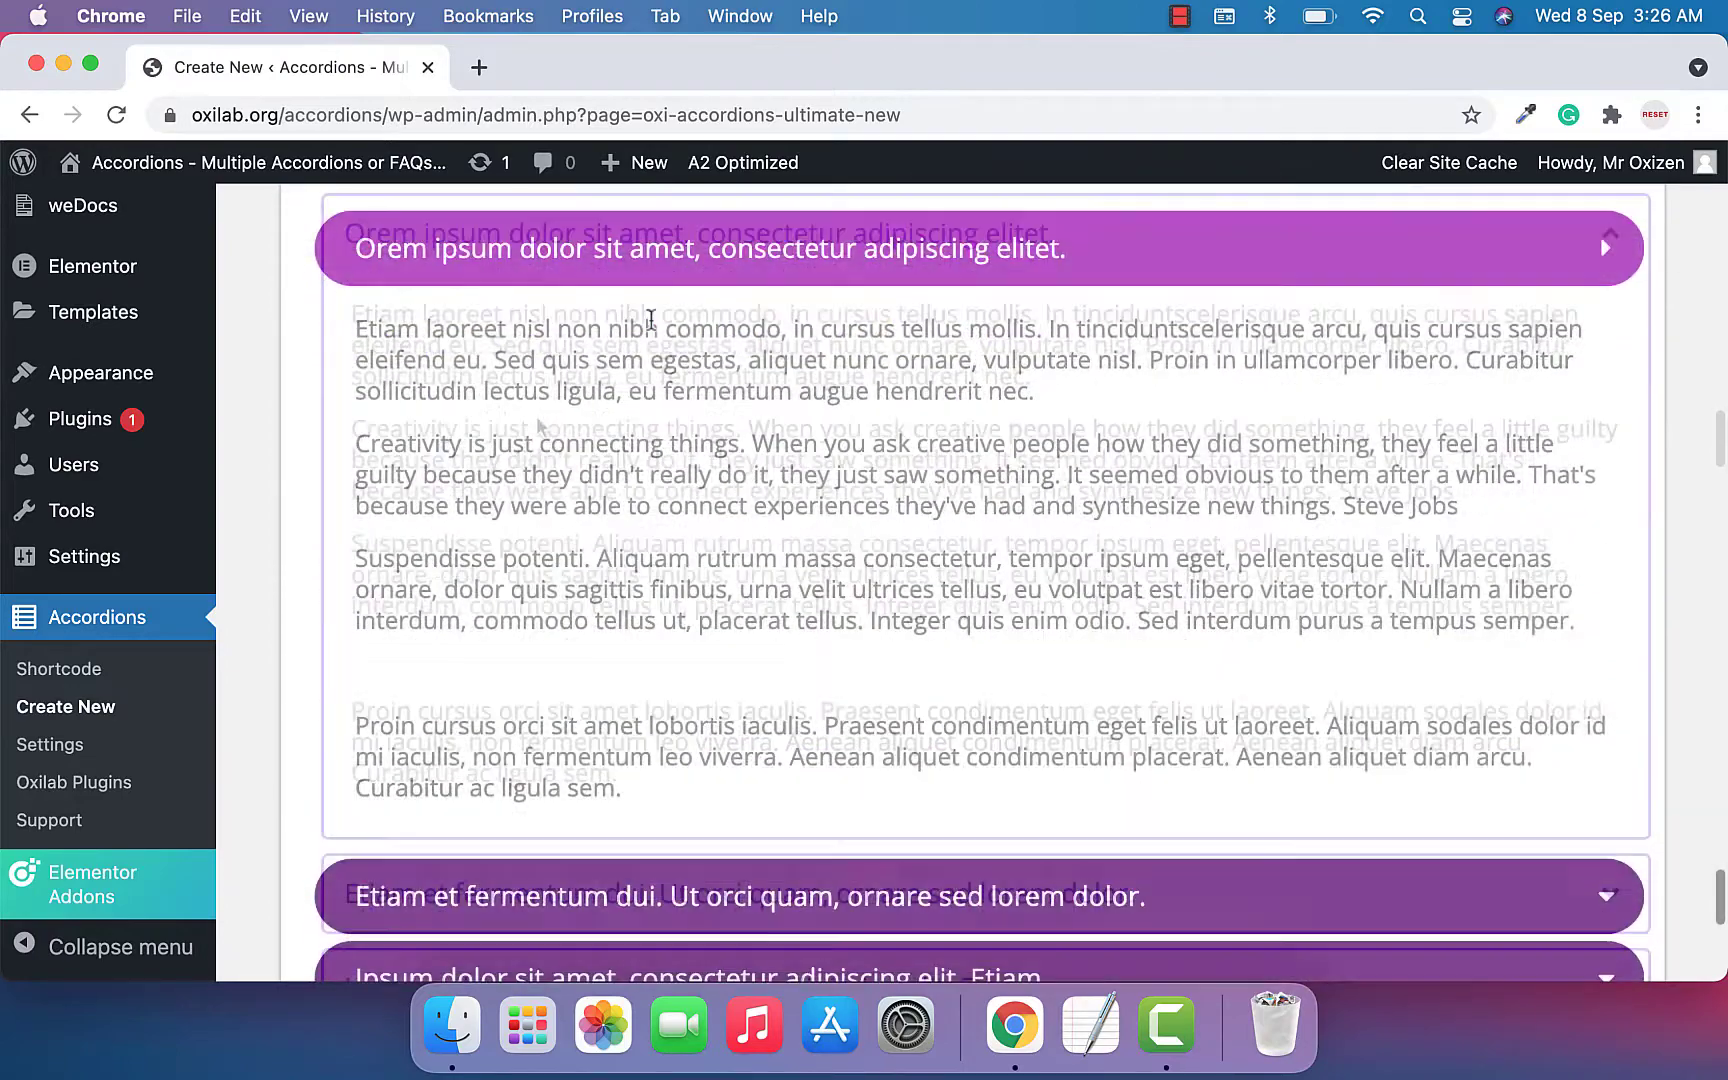
{"action": "scroll", "coordinate": [648, 326], "scroll_direction": "down", "scroll_amount": 3}
{"action": "scroll", "coordinate": [649, 325], "scroll_direction": "down", "scroll_amount": 2}
{"action": "scroll", "coordinate": [650, 326], "scroll_direction": "down", "scroll_amount": 1}
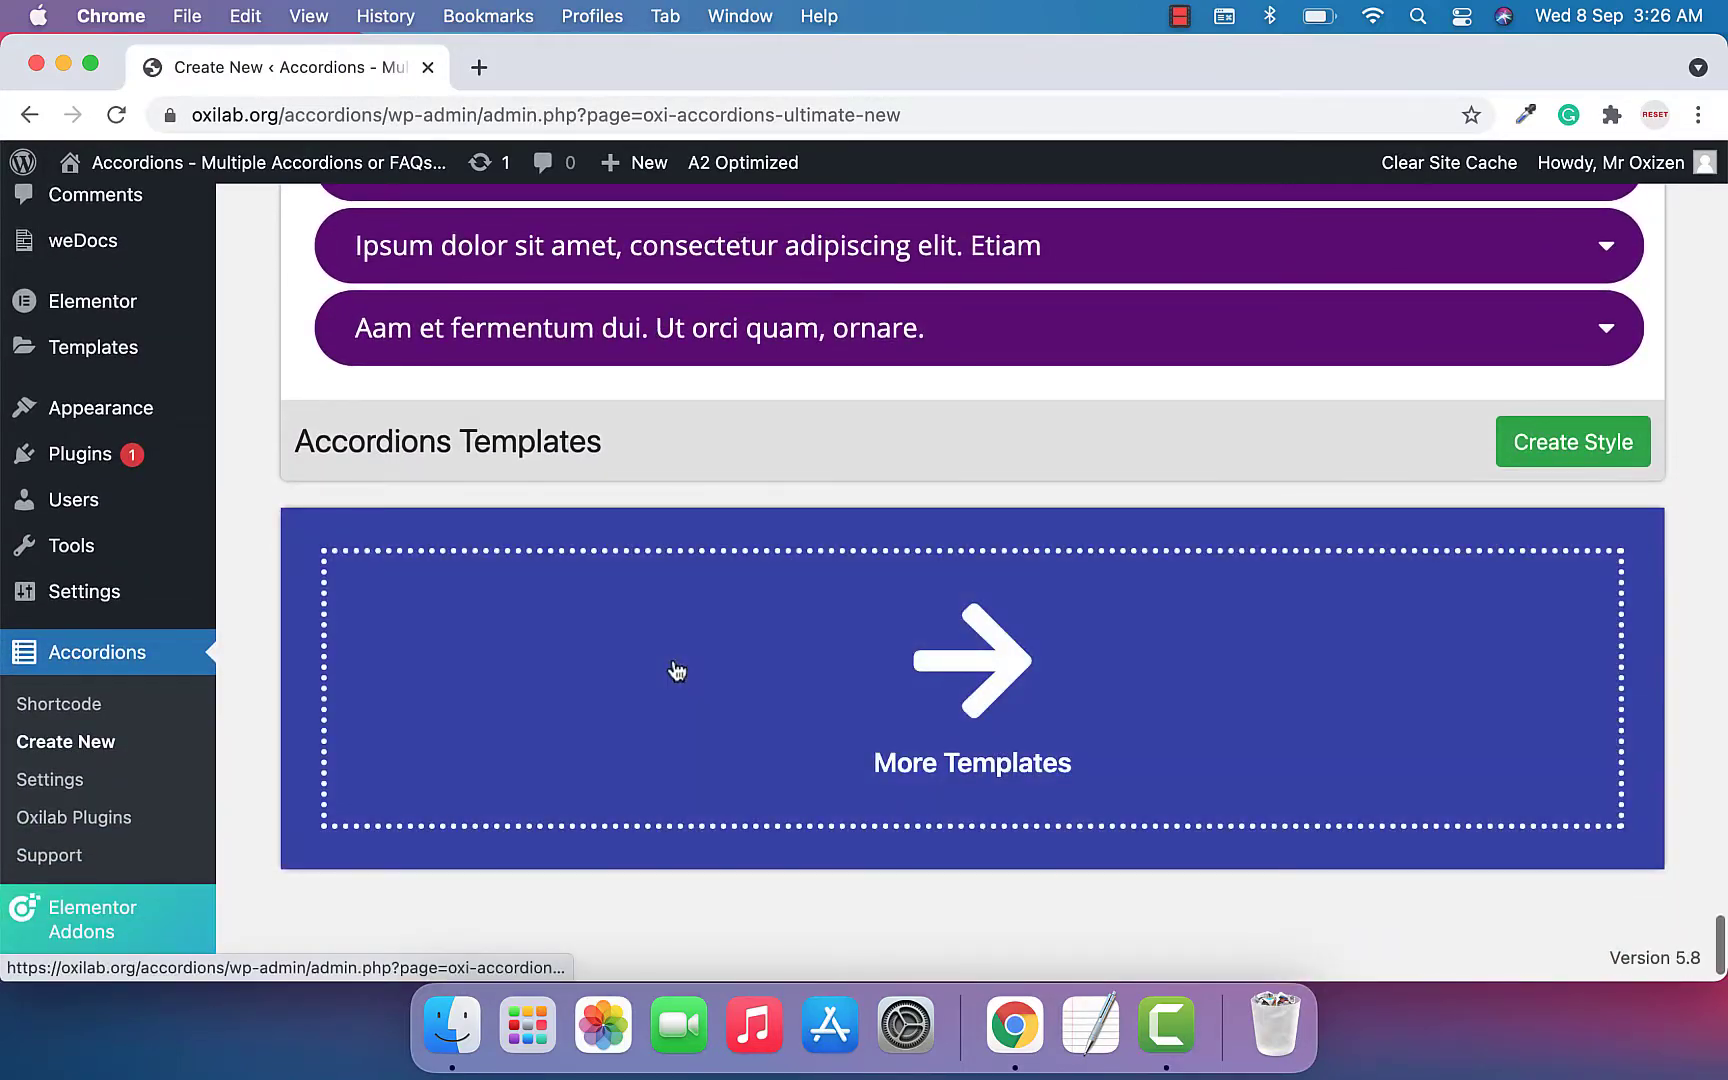
{"action": "left_click", "coordinate": [677, 672]}
{"action": "scroll", "coordinate": [677, 668], "scroll_direction": "down", "scroll_amount": 3}
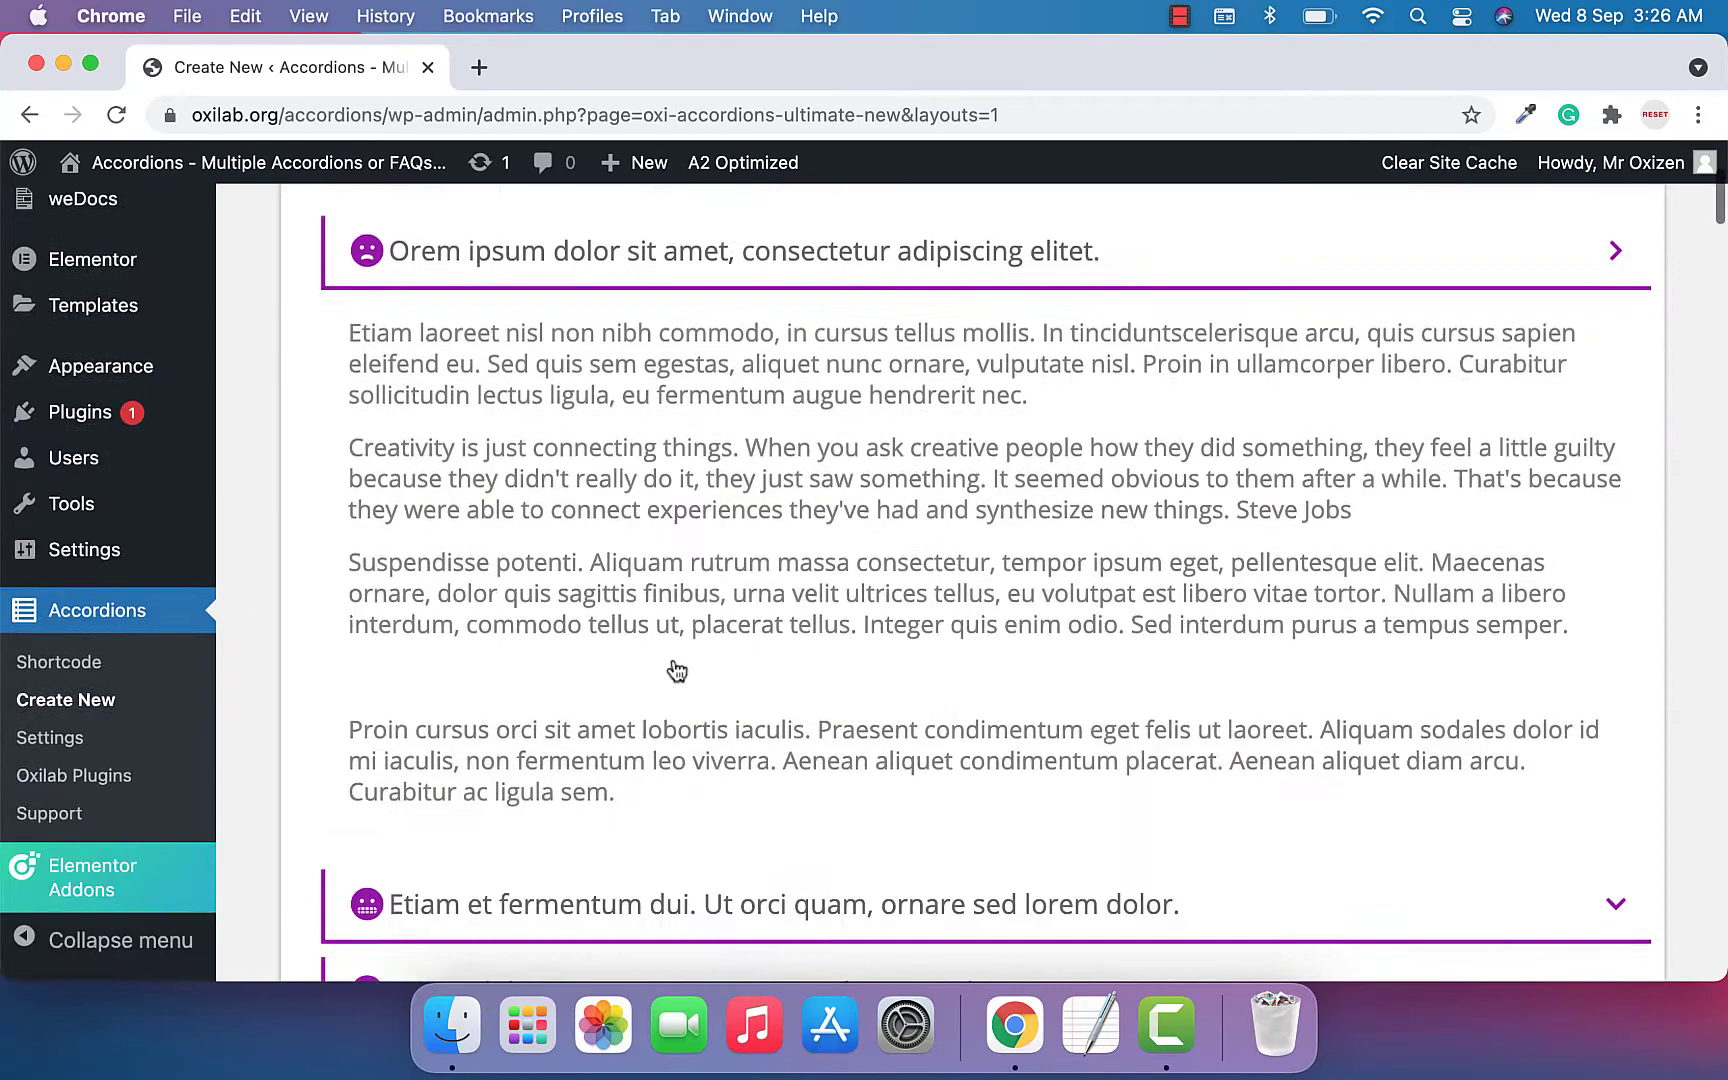
{"action": "scroll", "coordinate": [677, 668], "scroll_direction": "down", "scroll_amount": 1}
{"action": "scroll", "coordinate": [676, 635], "scroll_direction": "up", "scroll_amount": 1}
{"action": "left_click", "coordinate": [726, 324]}
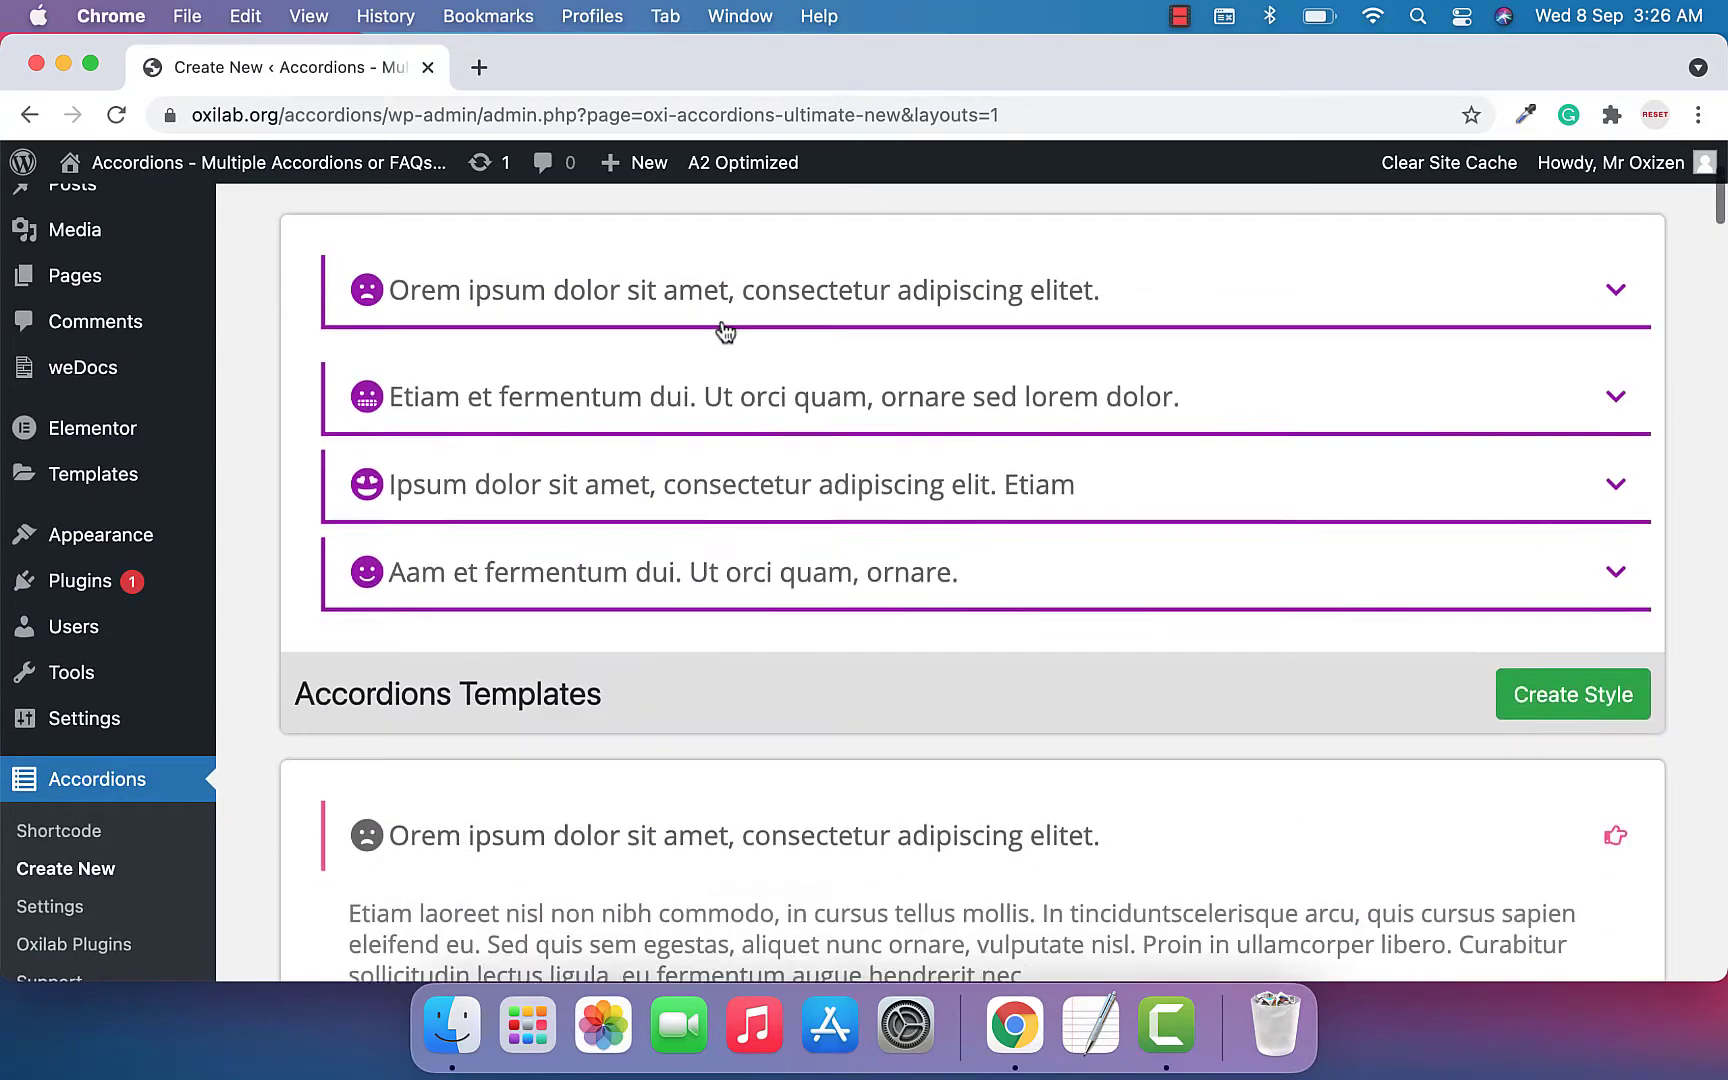
{"action": "left_click", "coordinate": [731, 399]}
{"action": "left_click", "coordinate": [726, 393]}
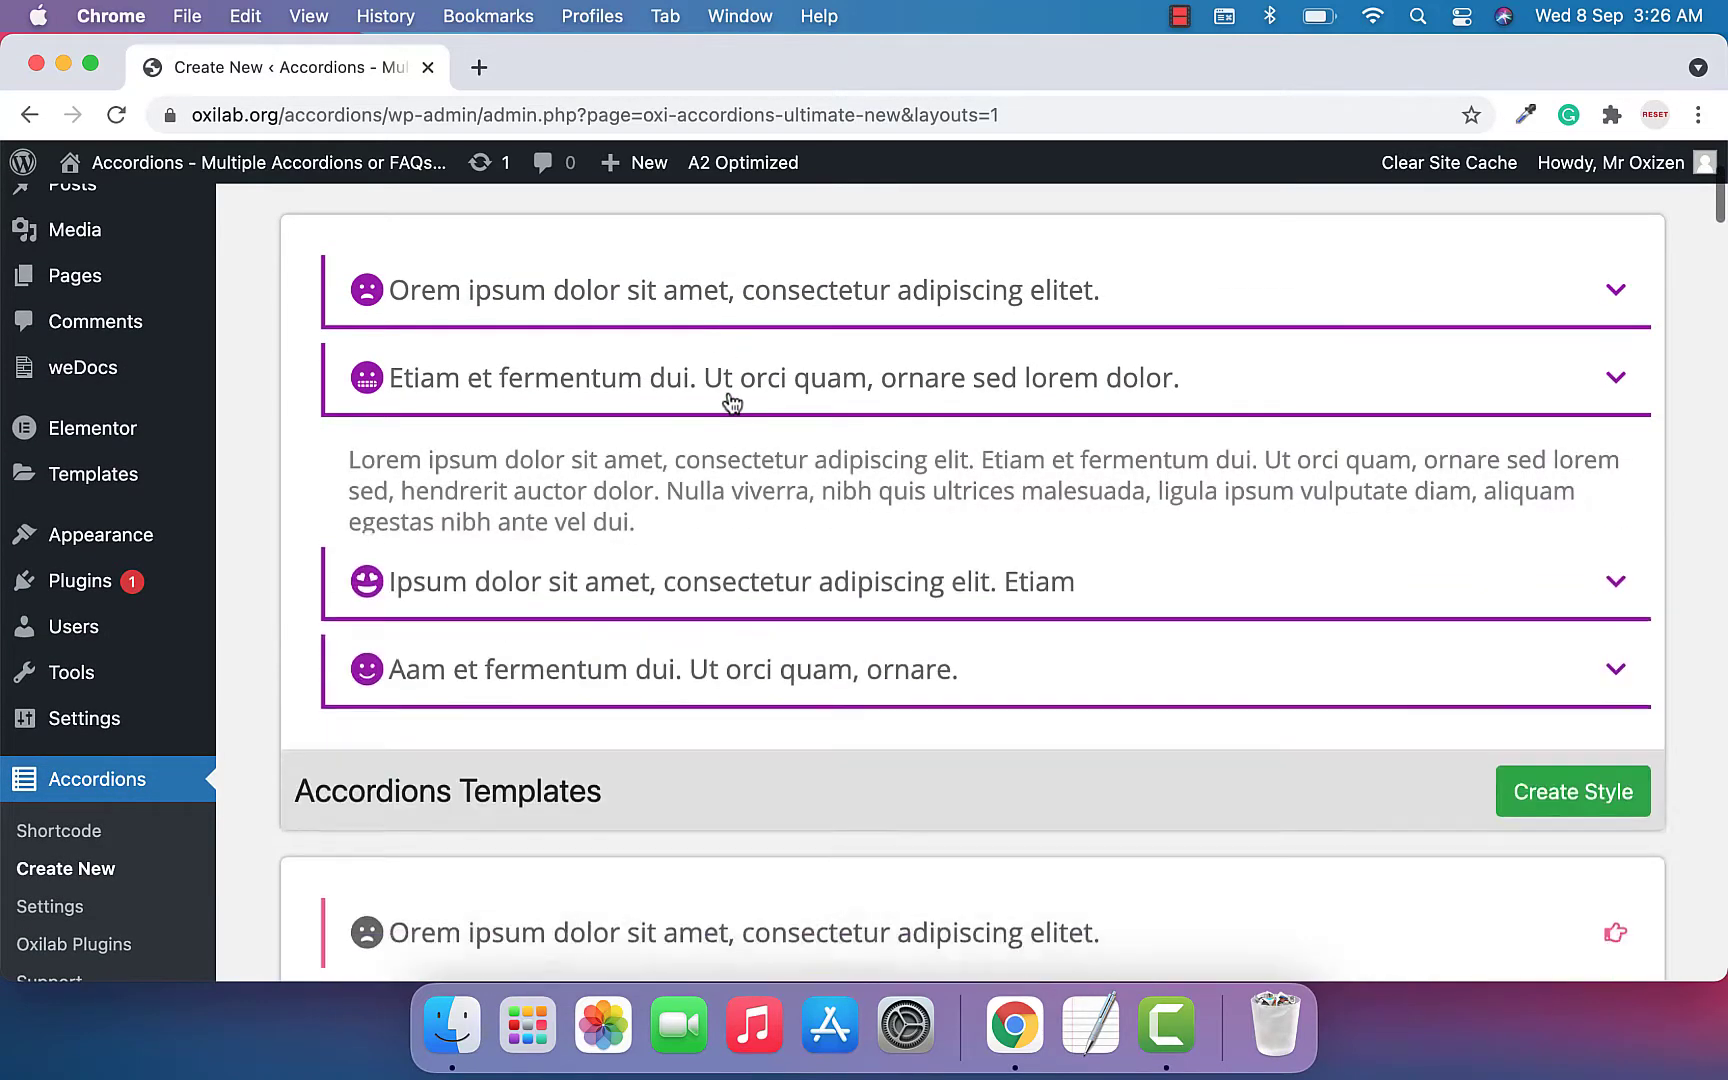
{"action": "scroll", "coordinate": [1002, 557], "scroll_direction": "down", "scroll_amount": 1}
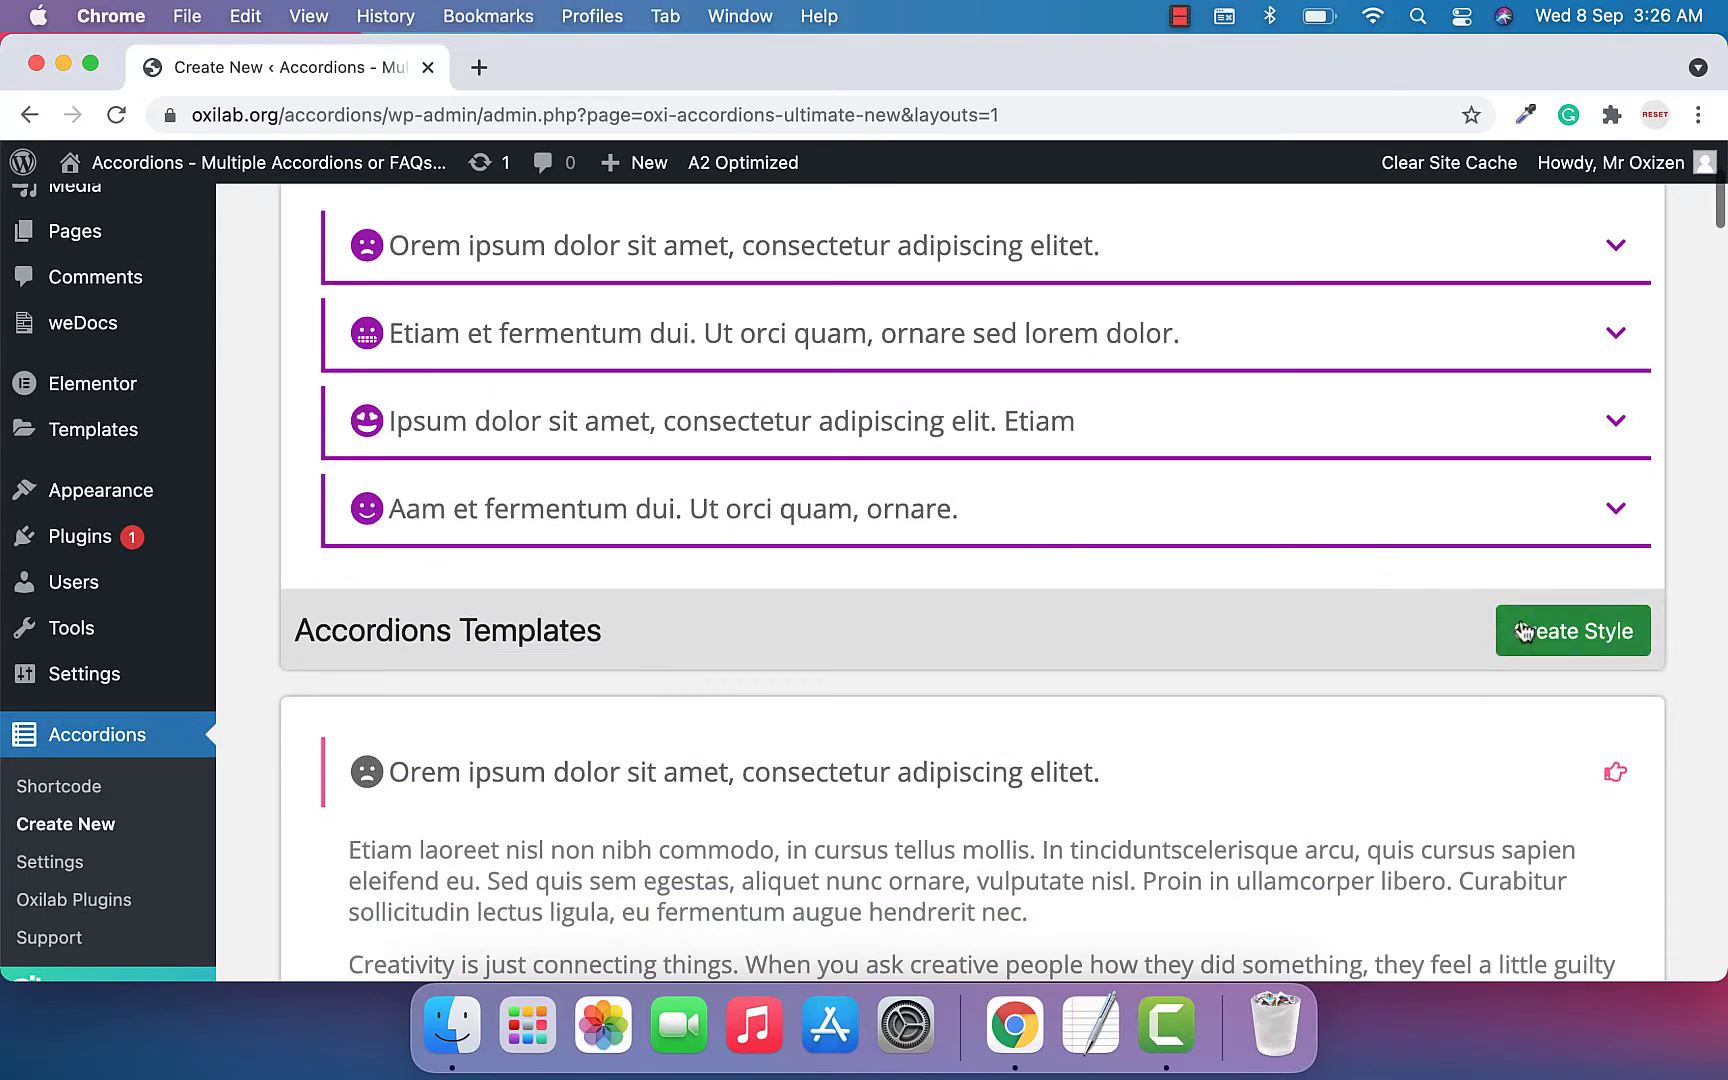
Create an accordion named 'My Accordions' from the purple emoji template.
{"action": "left_click", "coordinate": [1514, 630]}
{"action": "left_click", "coordinate": [987, 544]}
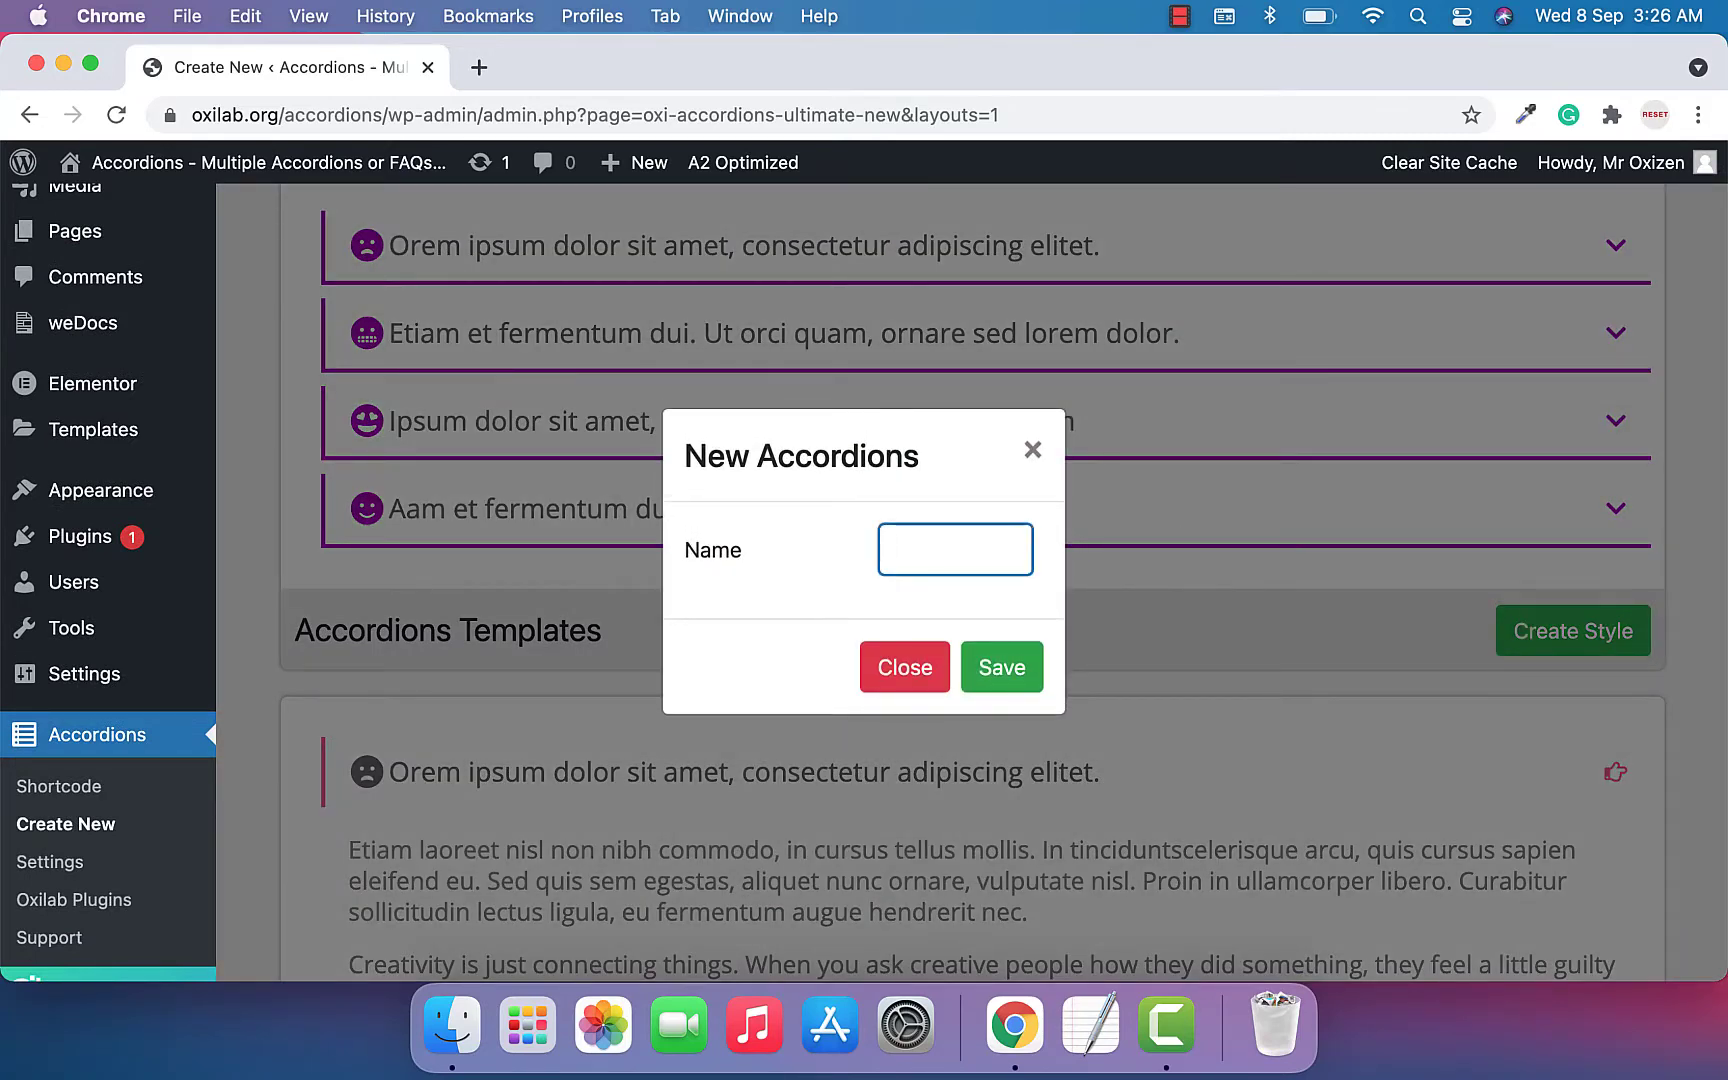
{"action": "type", "text": "My Accord"}
{"action": "type", "text": "ions"}
{"action": "left_click", "coordinate": [1006, 666]}
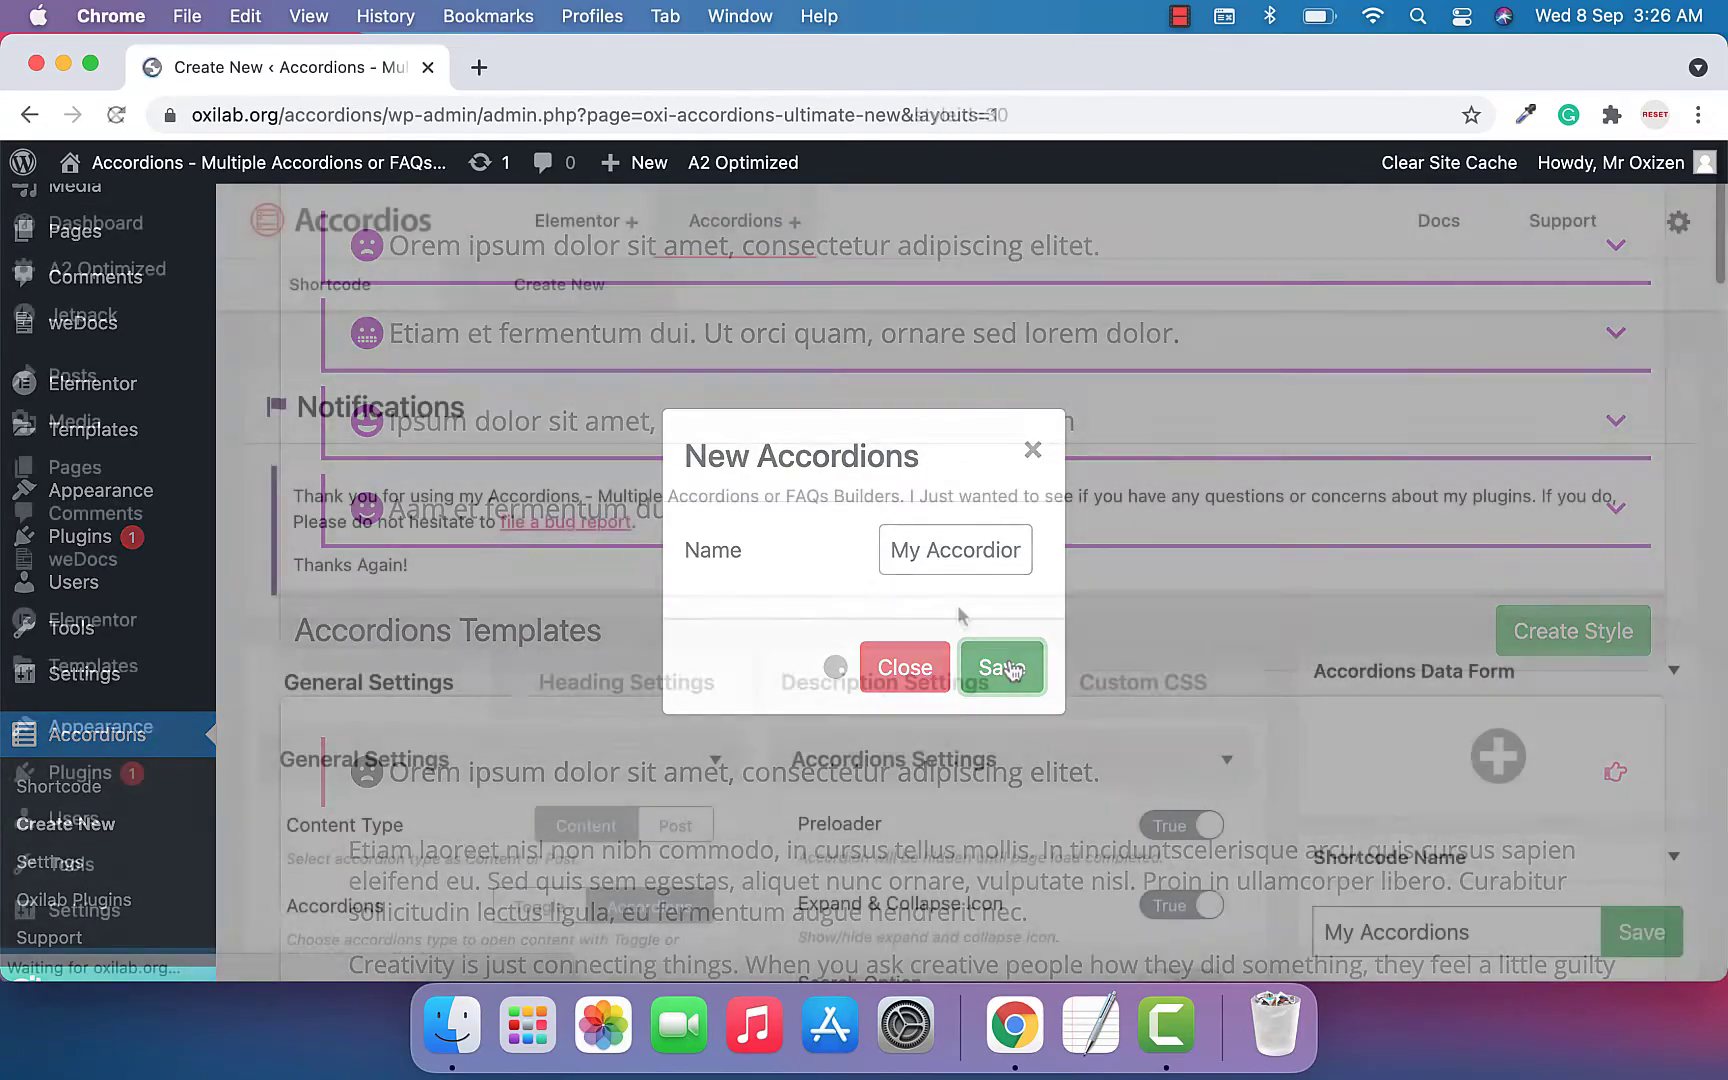
{"action": "scroll", "coordinate": [959, 615], "scroll_direction": "down", "scroll_amount": 5}
{"action": "scroll", "coordinate": [959, 615], "scroll_direction": "down", "scroll_amount": 2}
{"action": "scroll", "coordinate": [959, 615], "scroll_direction": "down", "scroll_amount": 3}
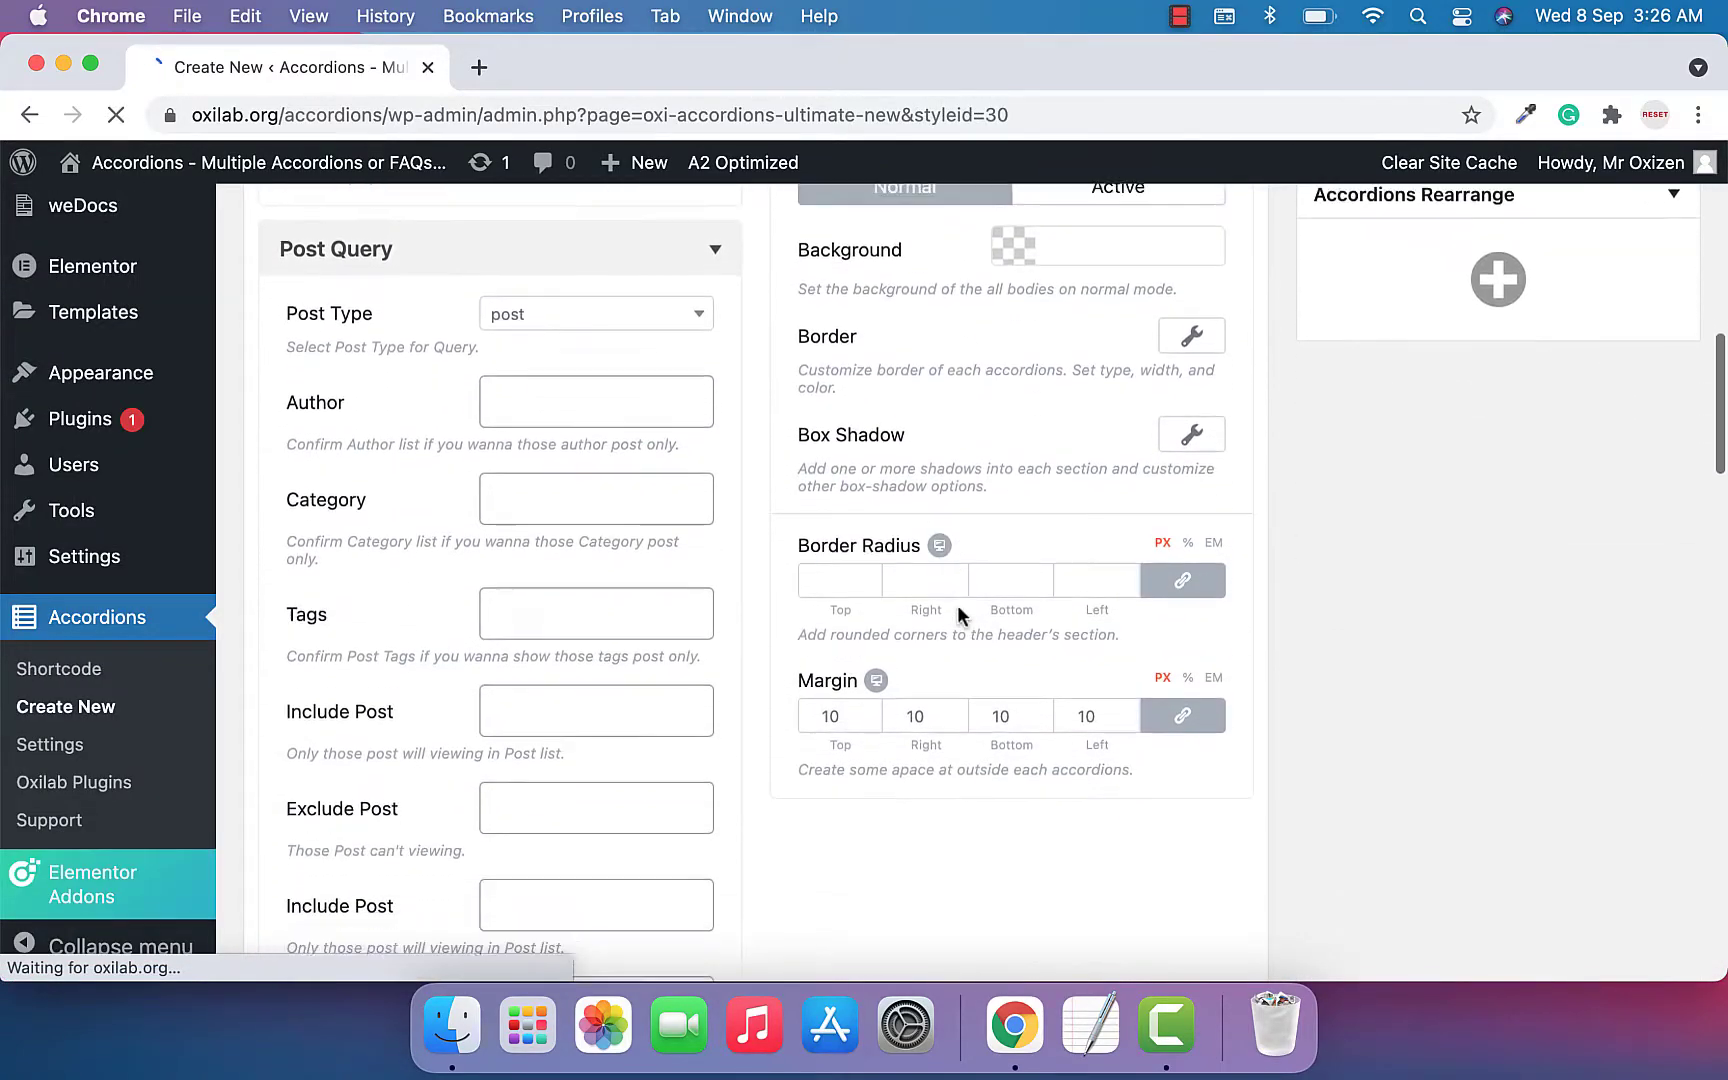
{"action": "scroll", "coordinate": [957, 615], "scroll_direction": "down", "scroll_amount": 3}
{"action": "scroll", "coordinate": [958, 614], "scroll_direction": "down", "scroll_amount": 3}
{"action": "scroll", "coordinate": [958, 615], "scroll_direction": "down", "scroll_amount": 3}
{"action": "scroll", "coordinate": [958, 615], "scroll_direction": "down", "scroll_amount": 5}
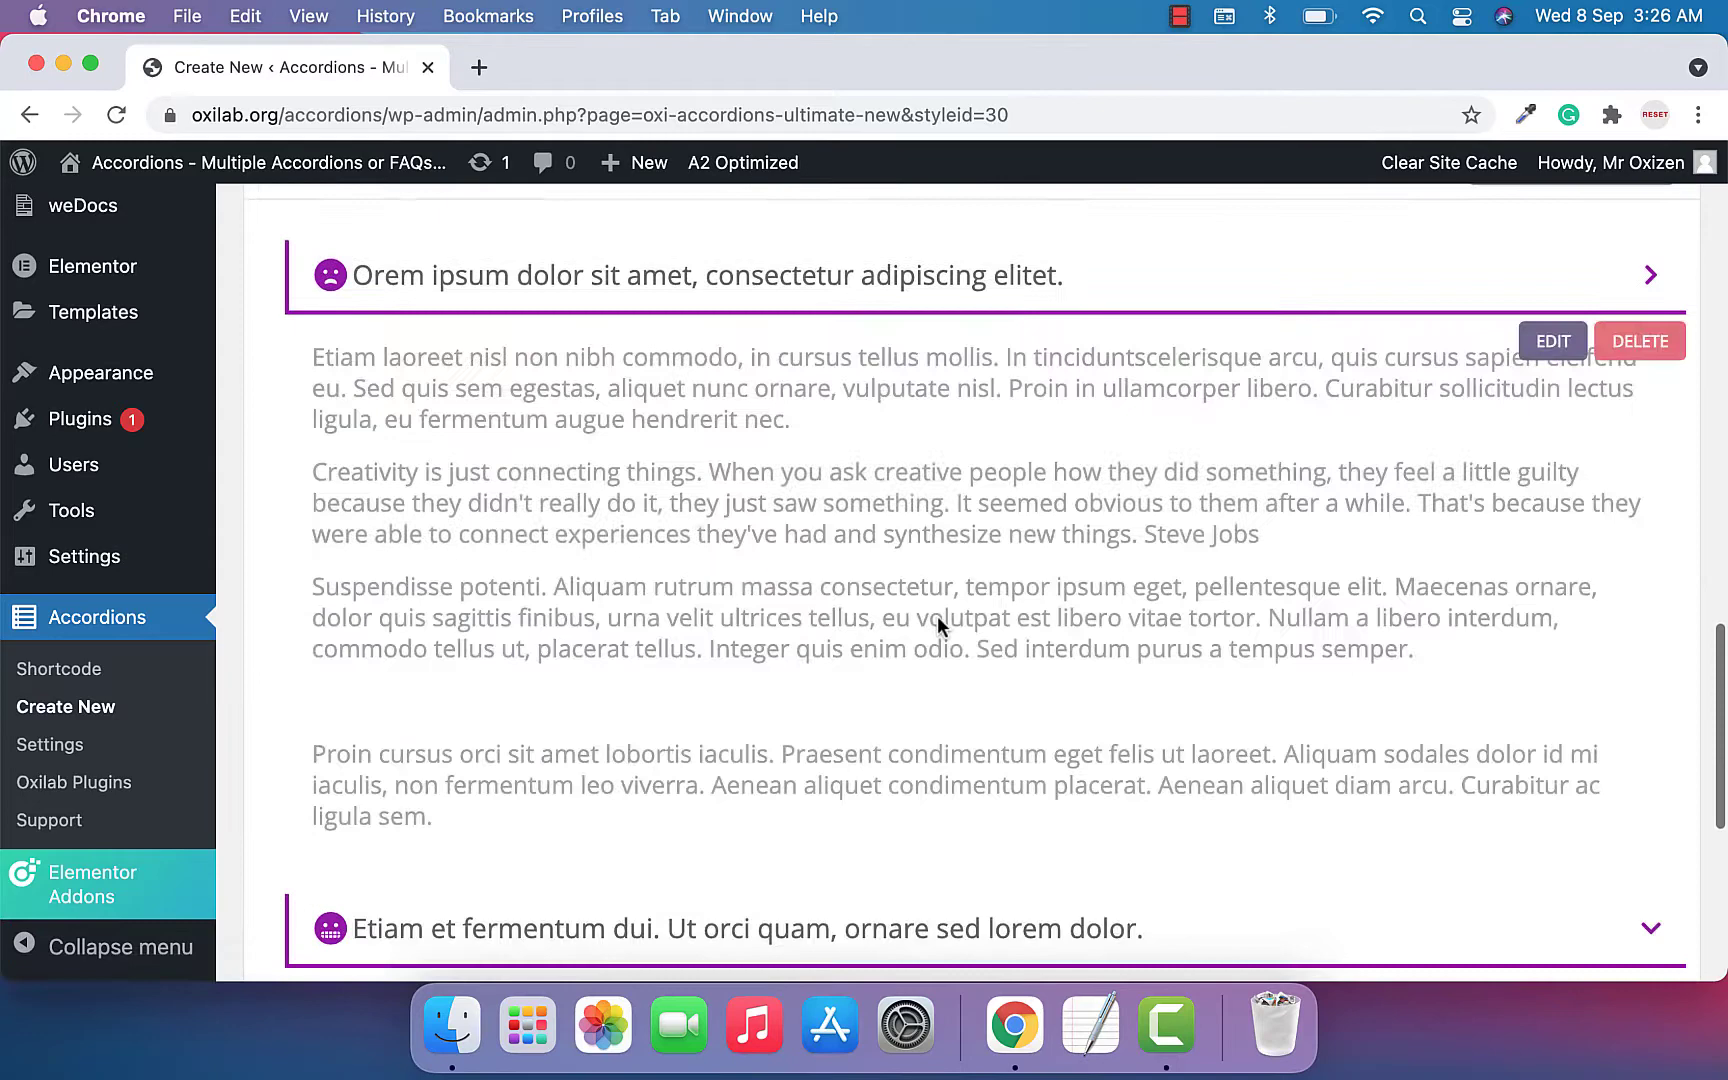
Collapse the admin menu, test the preview items, and select shortcode [oxi_accordions id="30"].
{"action": "left_click", "coordinate": [189, 962]}
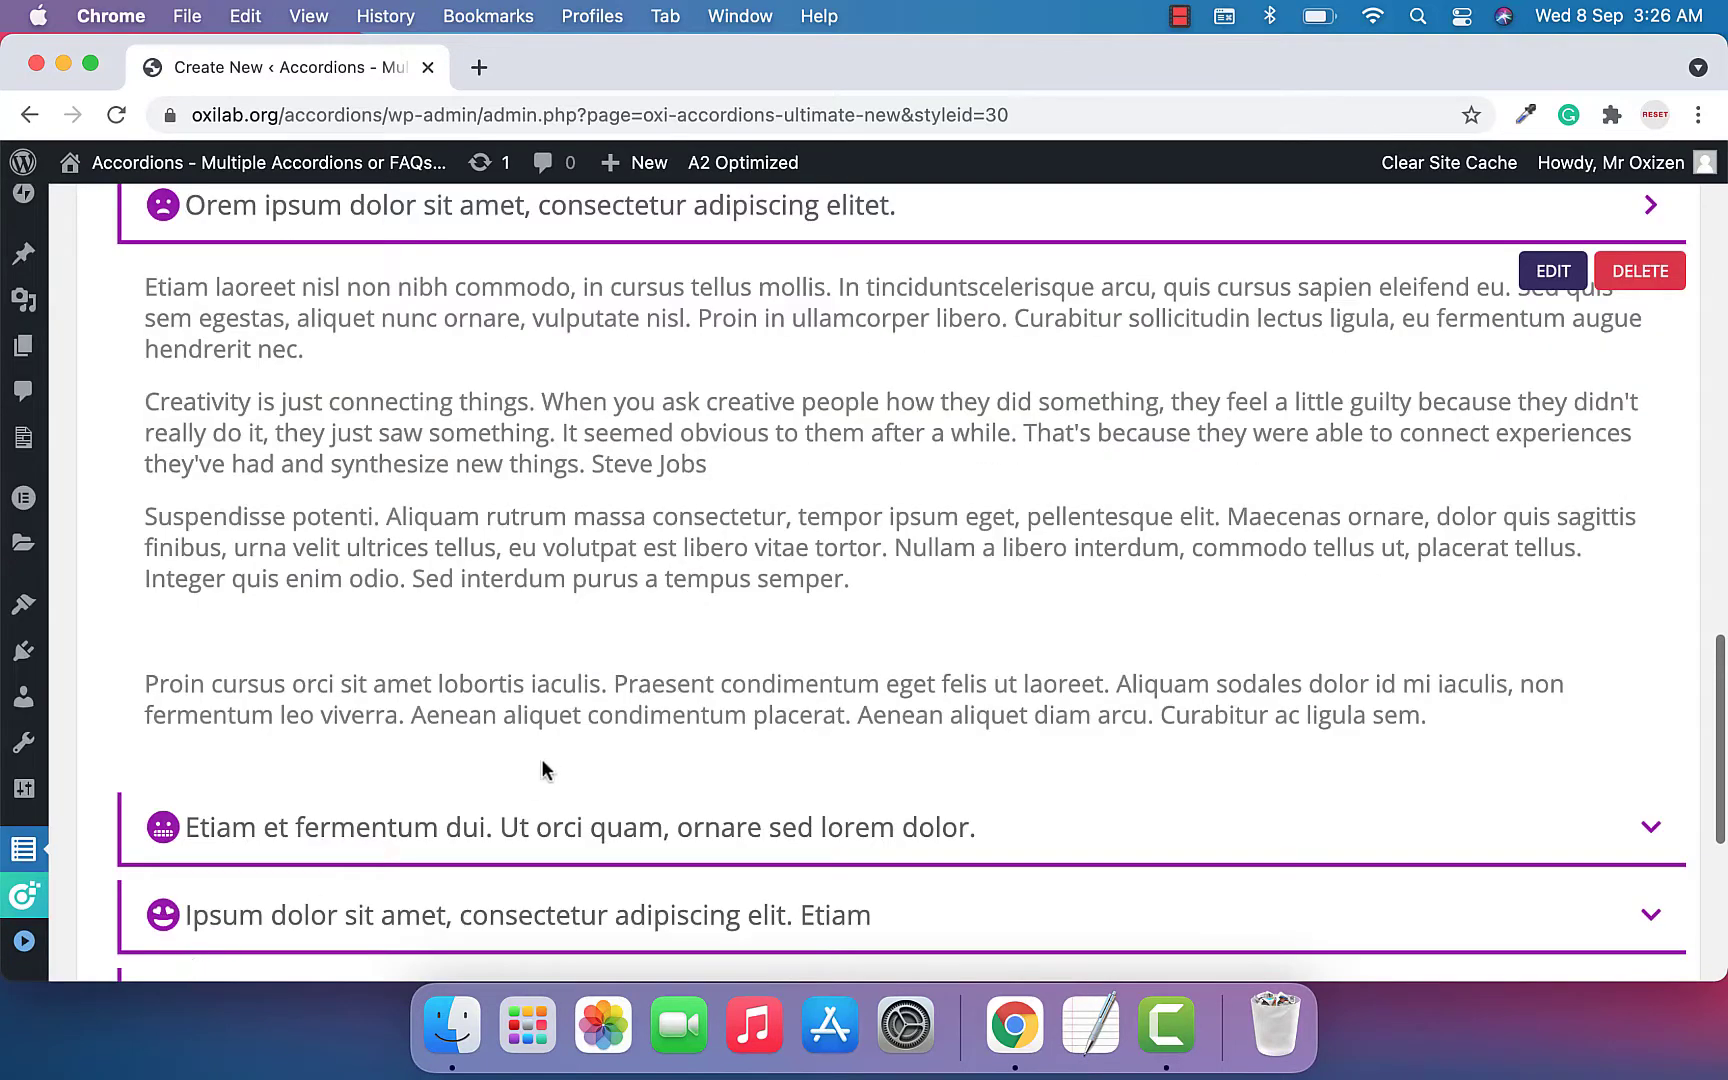
{"action": "scroll", "coordinate": [541, 764], "scroll_direction": "up", "scroll_amount": 2}
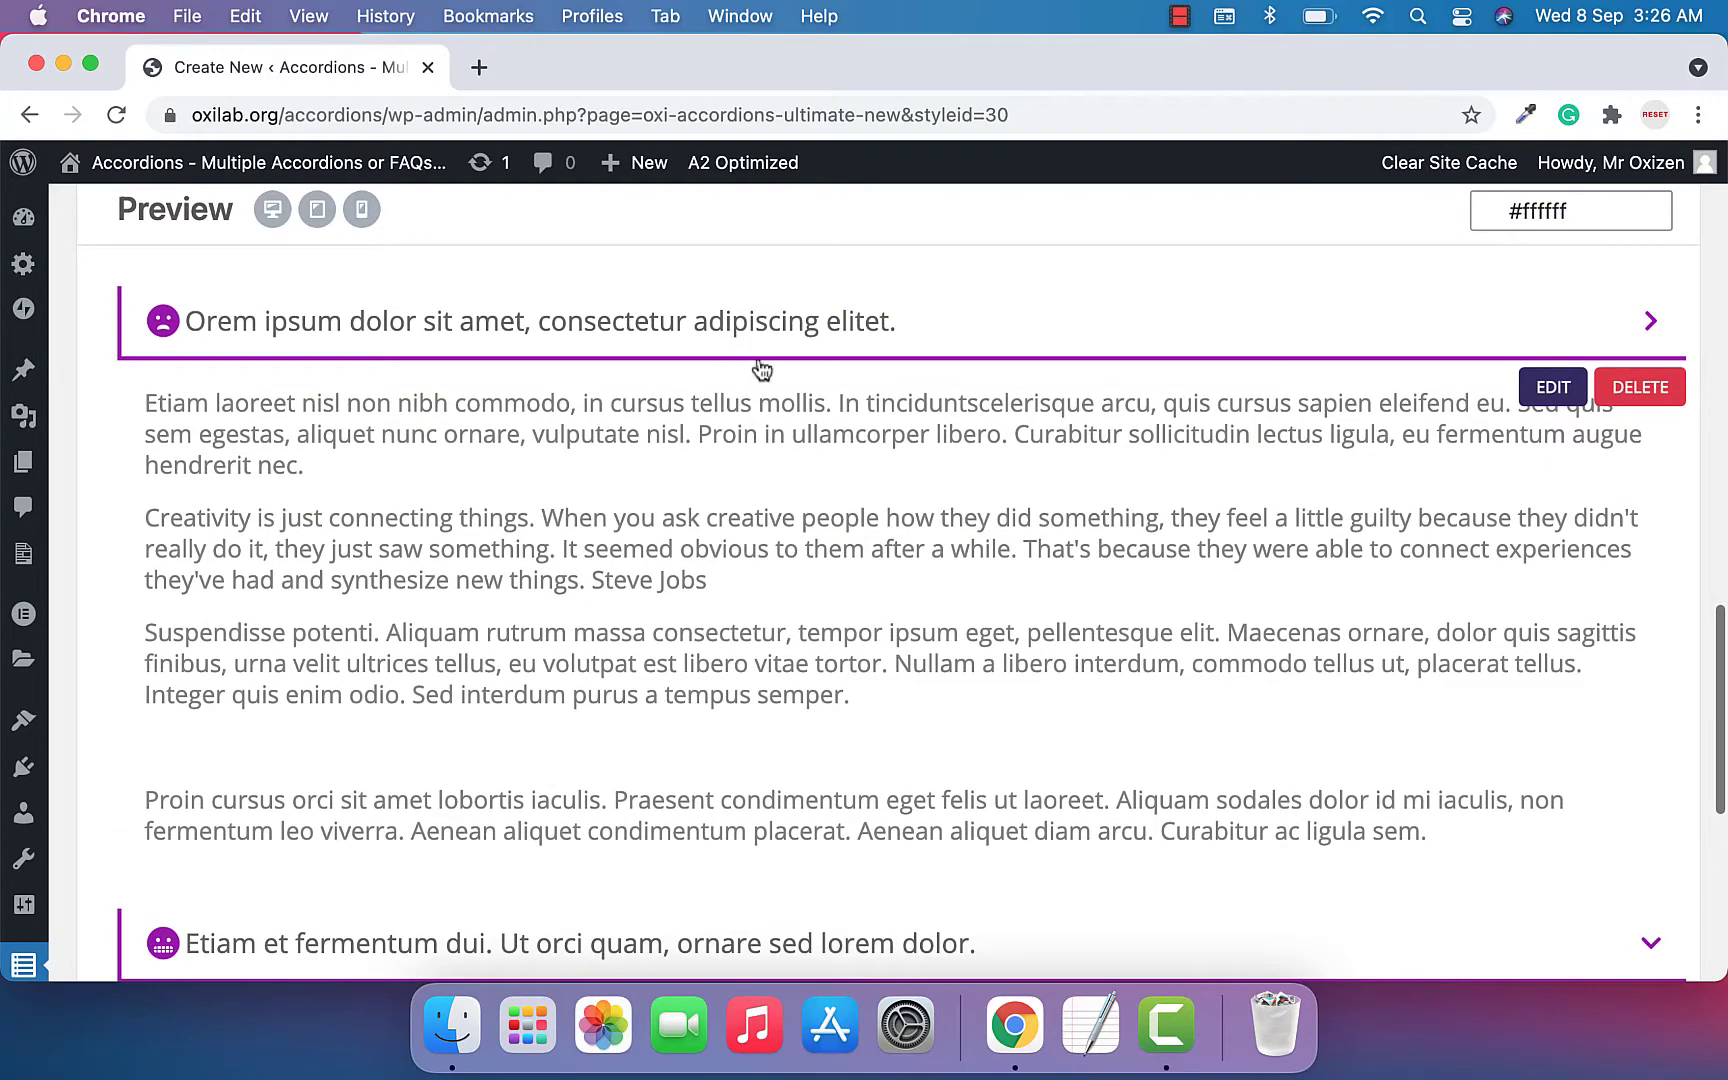
{"action": "left_click", "coordinate": [790, 322]}
{"action": "left_click", "coordinate": [796, 410]}
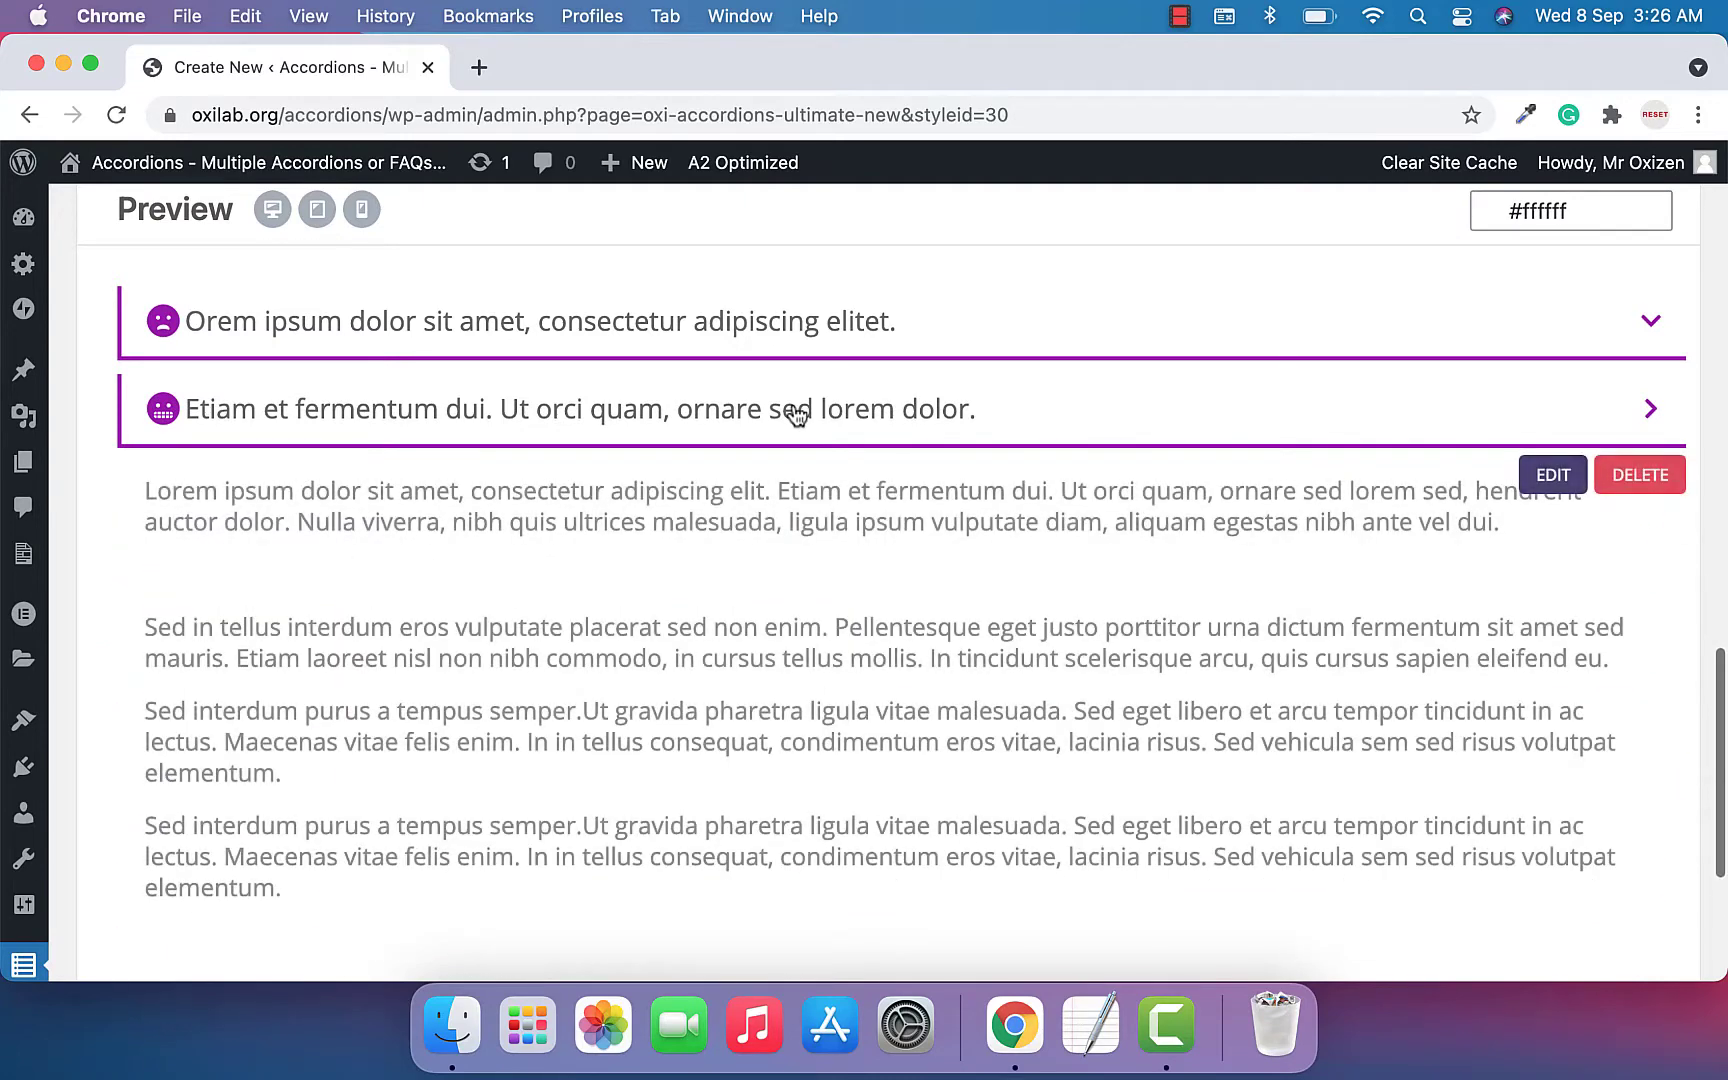
{"action": "left_click", "coordinate": [797, 409]}
{"action": "scroll", "coordinate": [761, 494], "scroll_direction": "up", "scroll_amount": 5}
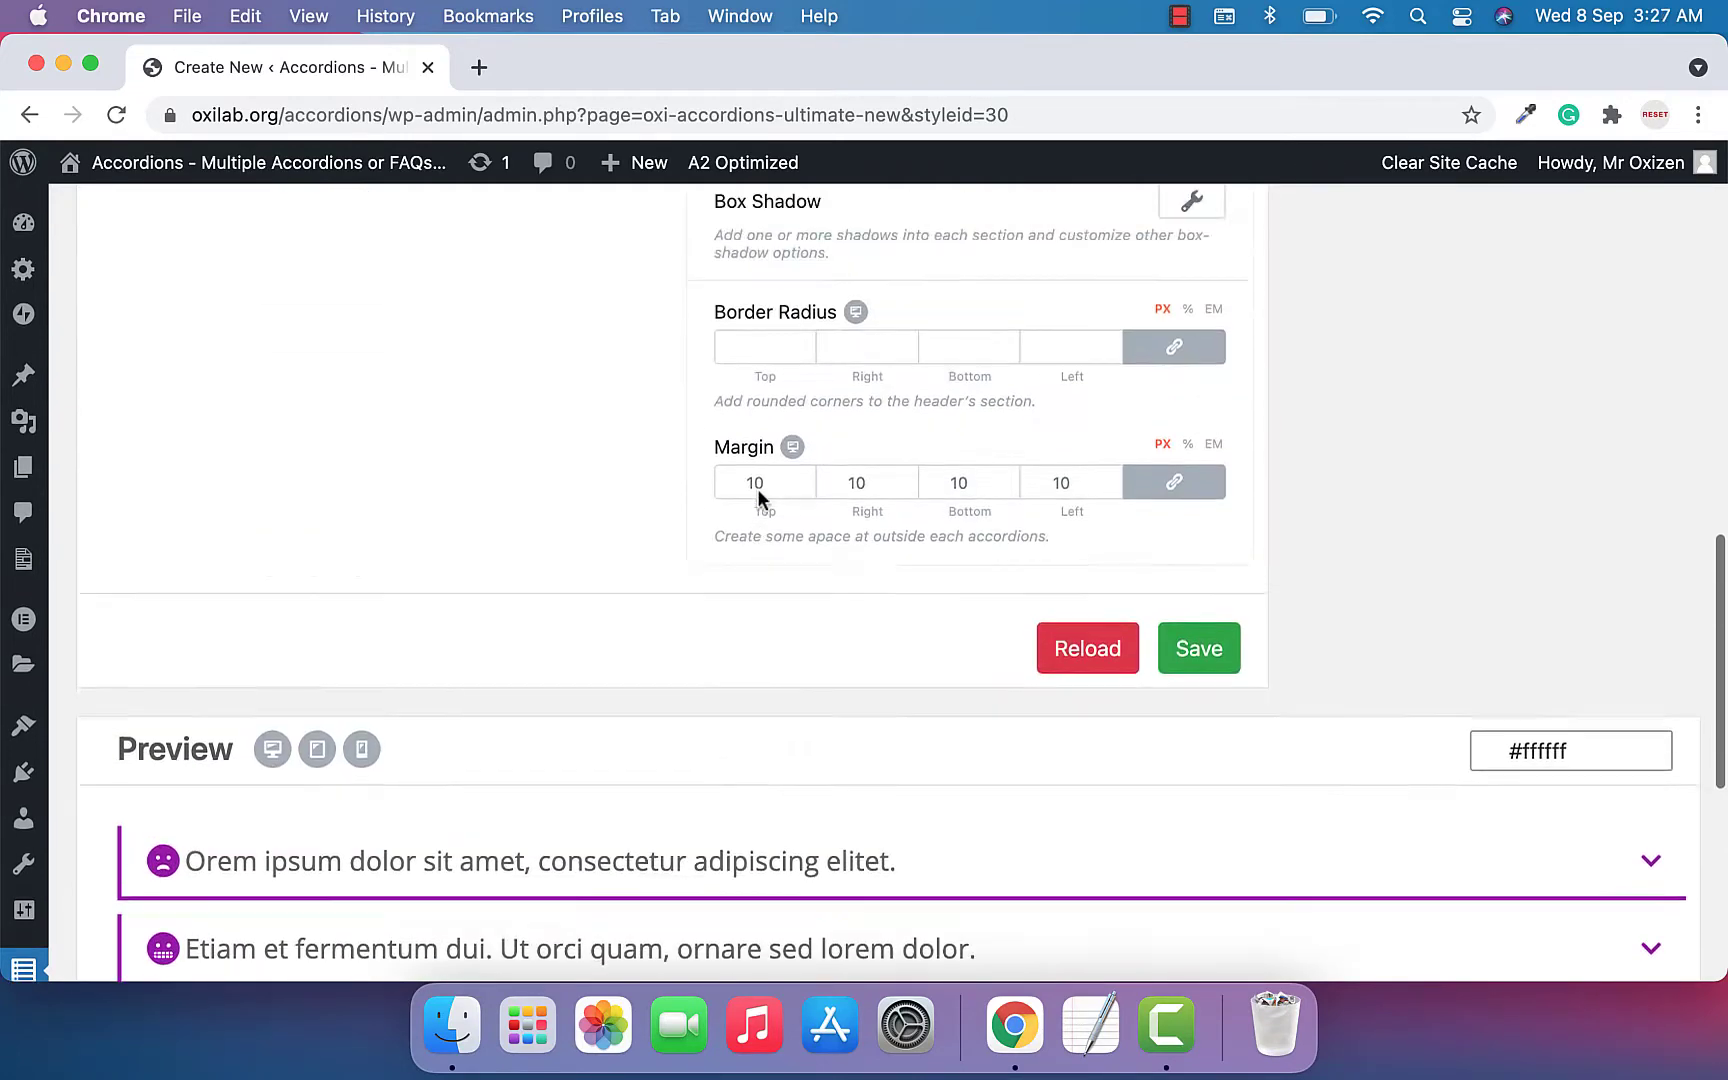
{"action": "scroll", "coordinate": [758, 488], "scroll_direction": "up", "scroll_amount": 4}
{"action": "scroll", "coordinate": [1330, 419], "scroll_direction": "up", "scroll_amount": 2}
{"action": "left_click", "coordinate": [1384, 643]}
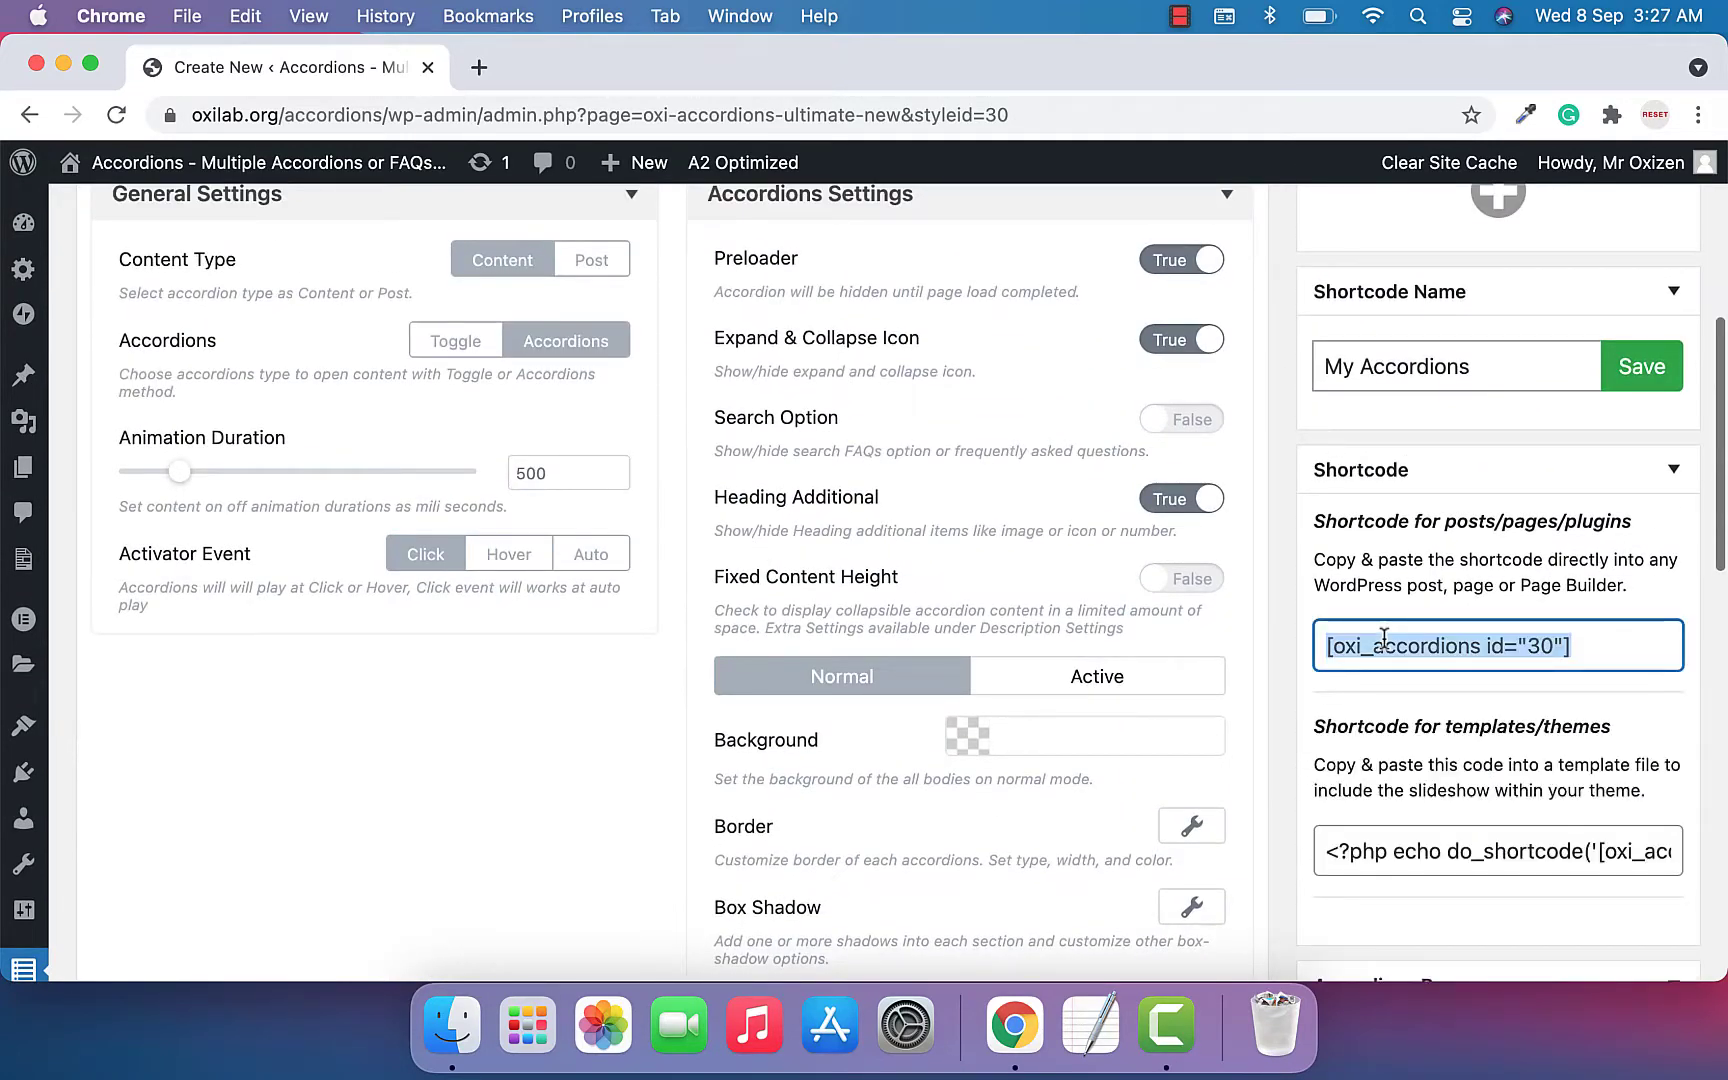
Embed the shortcode in the Hello world! post, update it, and open the post.
{"action": "left_click", "coordinate": [1384, 643]}
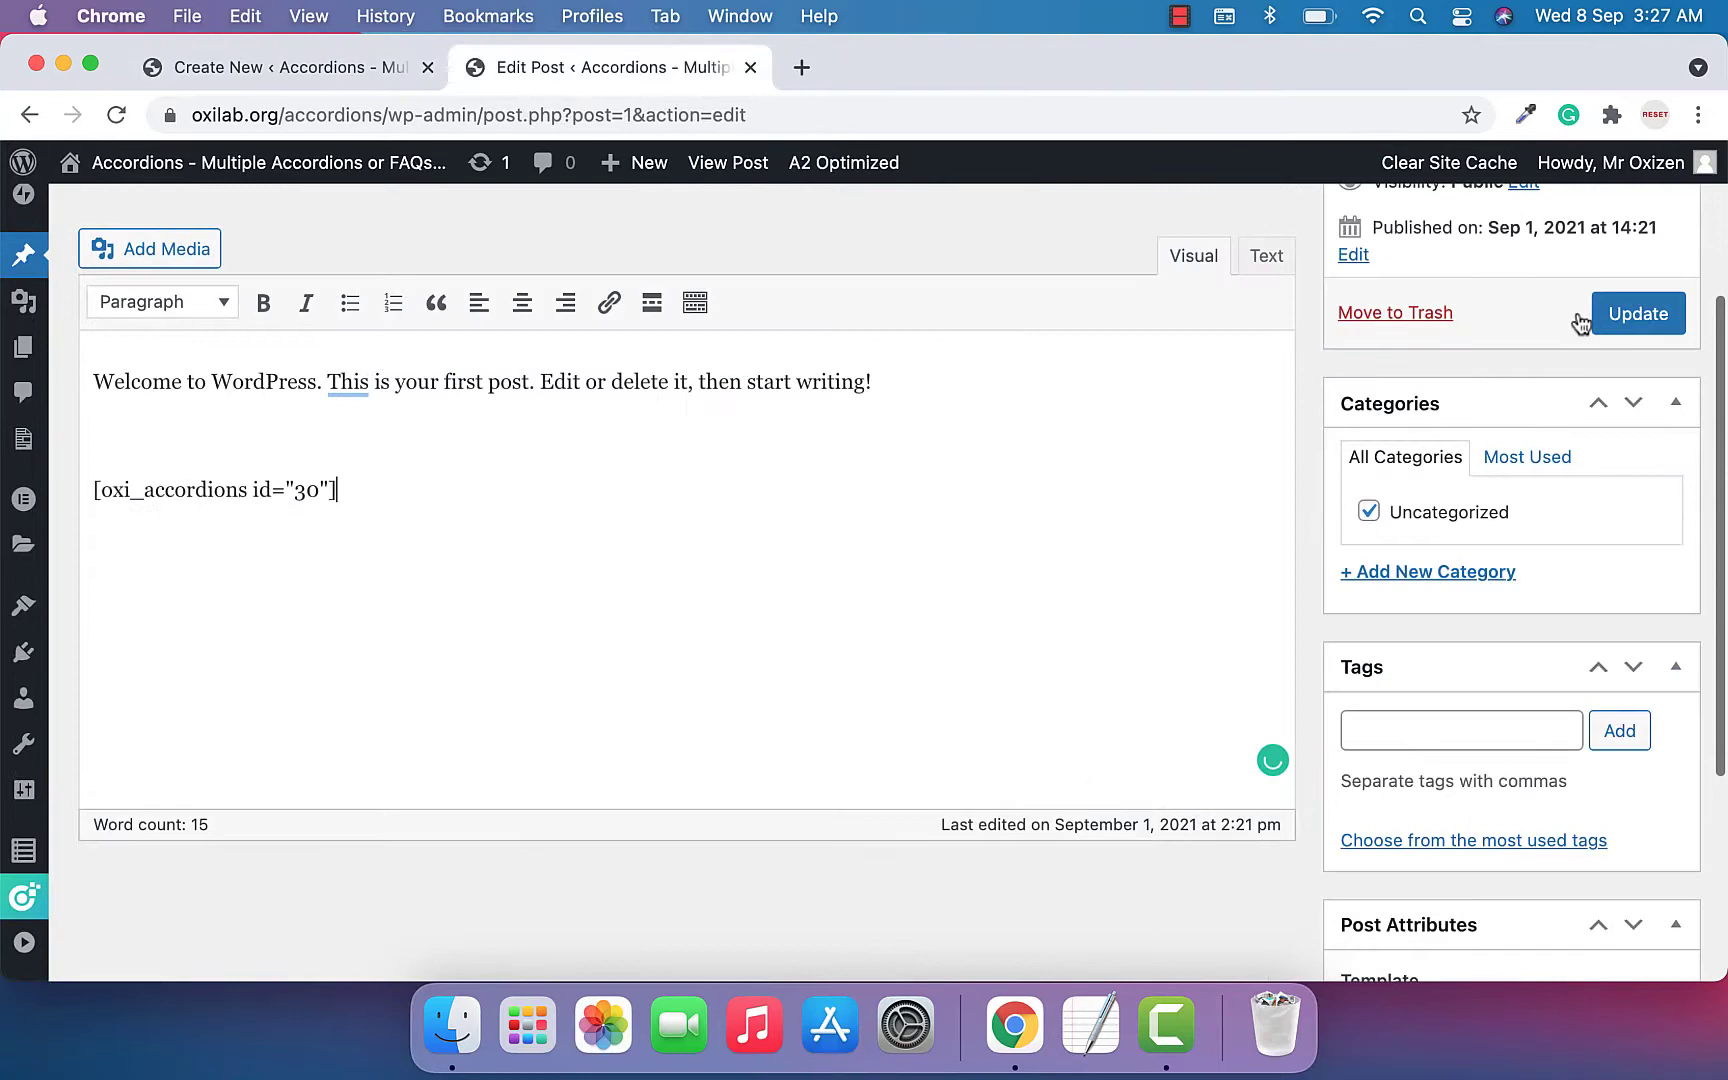
{"action": "left_click", "coordinate": [1640, 313]}
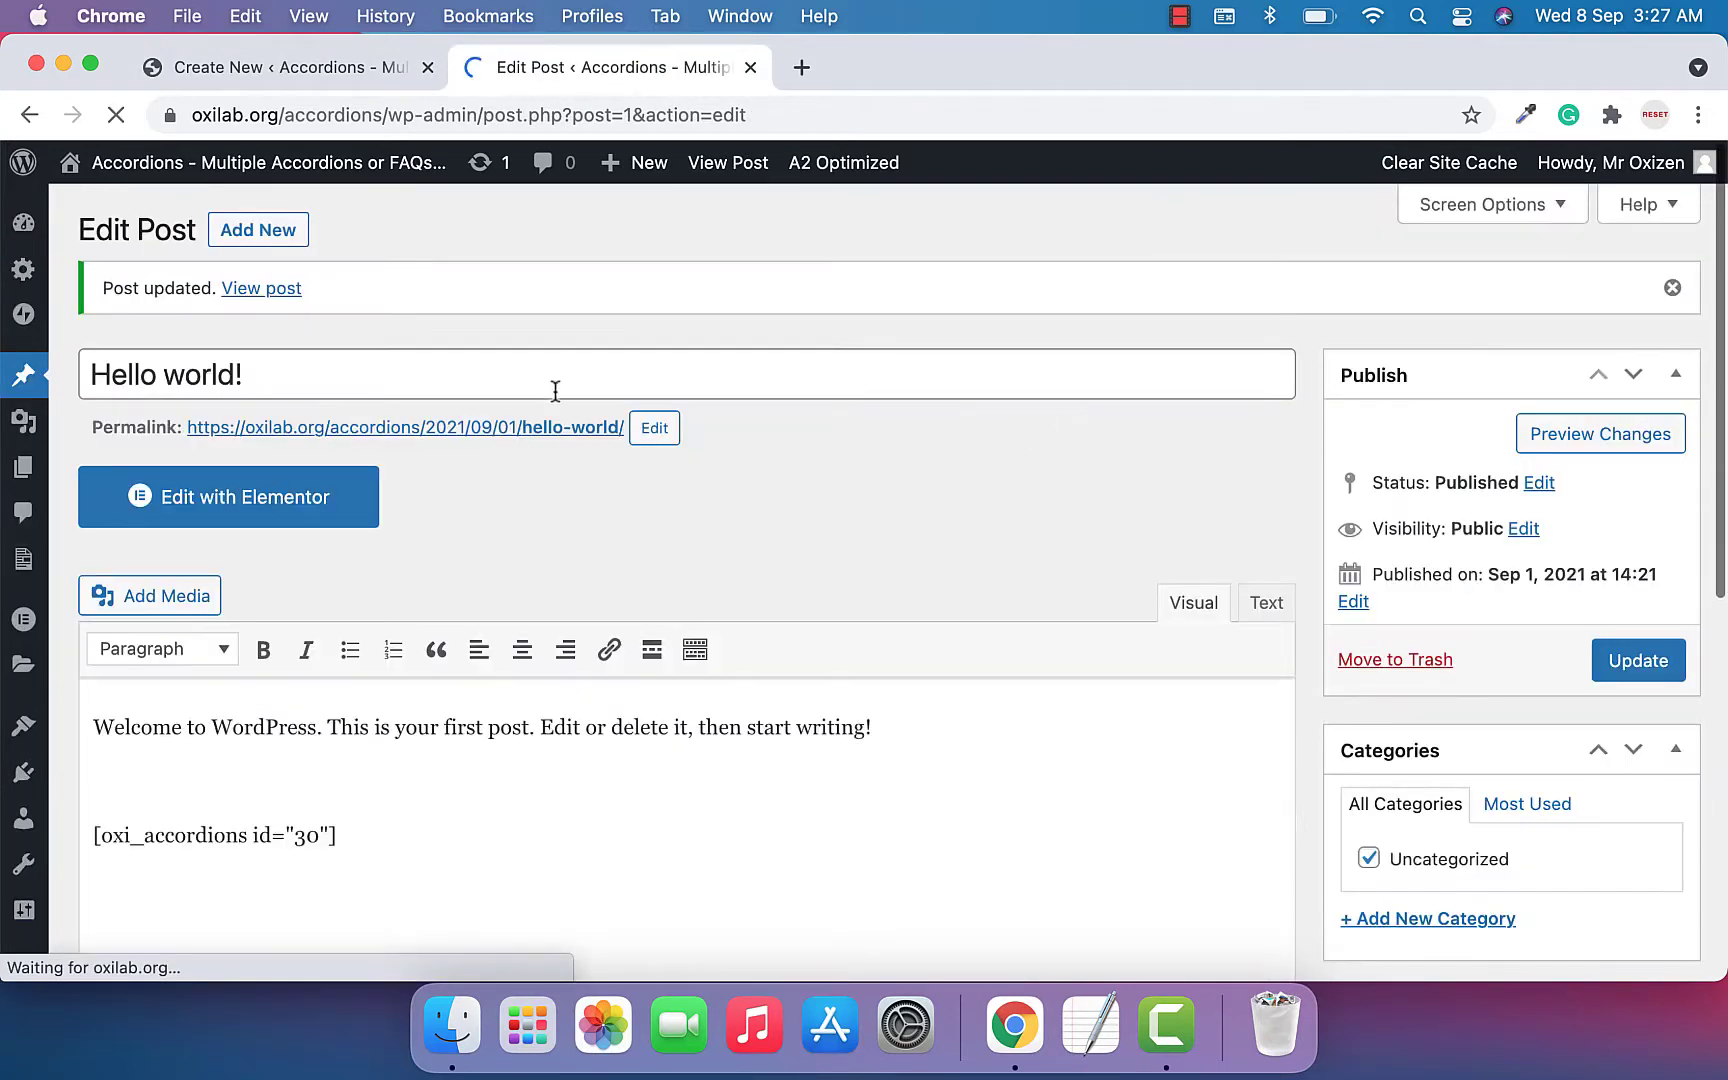
{"action": "left_click", "coordinate": [528, 429]}
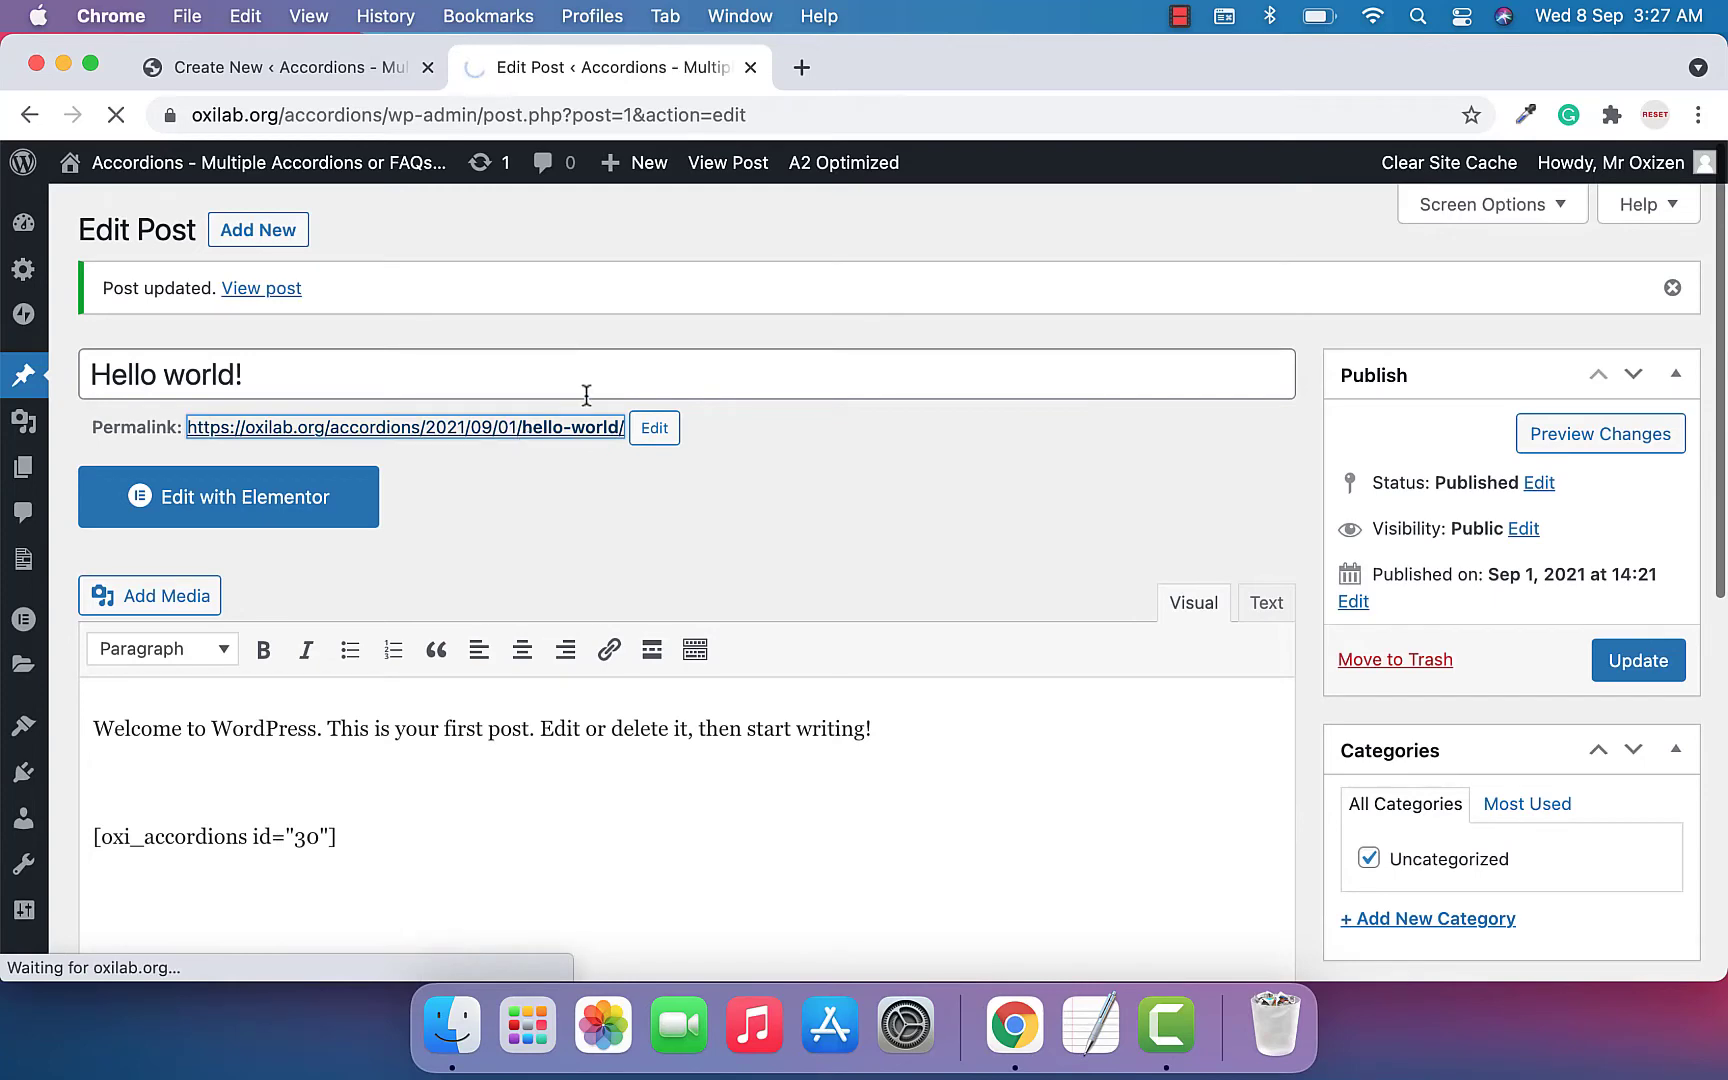
{"action": "scroll", "coordinate": [586, 394], "scroll_direction": "down", "scroll_amount": 3}
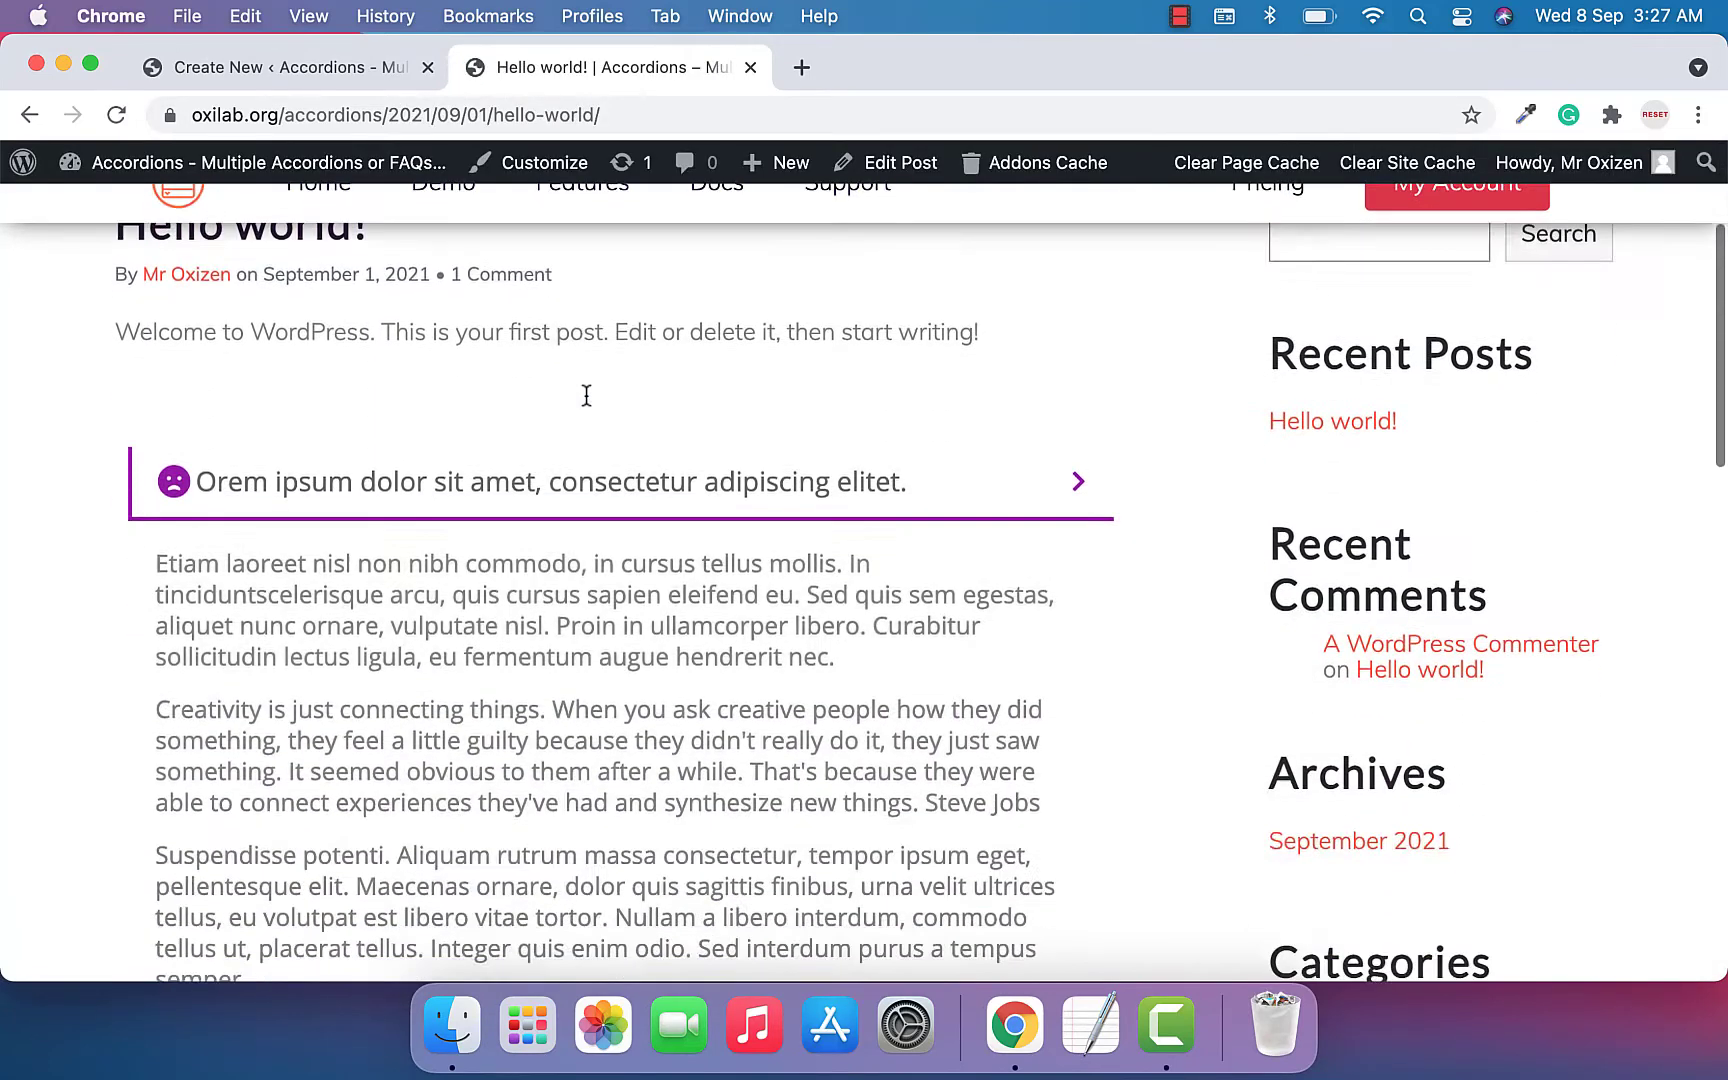
Expand and collapse the first three FAQ items on the live post.
{"action": "left_click", "coordinate": [586, 394]}
{"action": "left_click", "coordinate": [581, 494]}
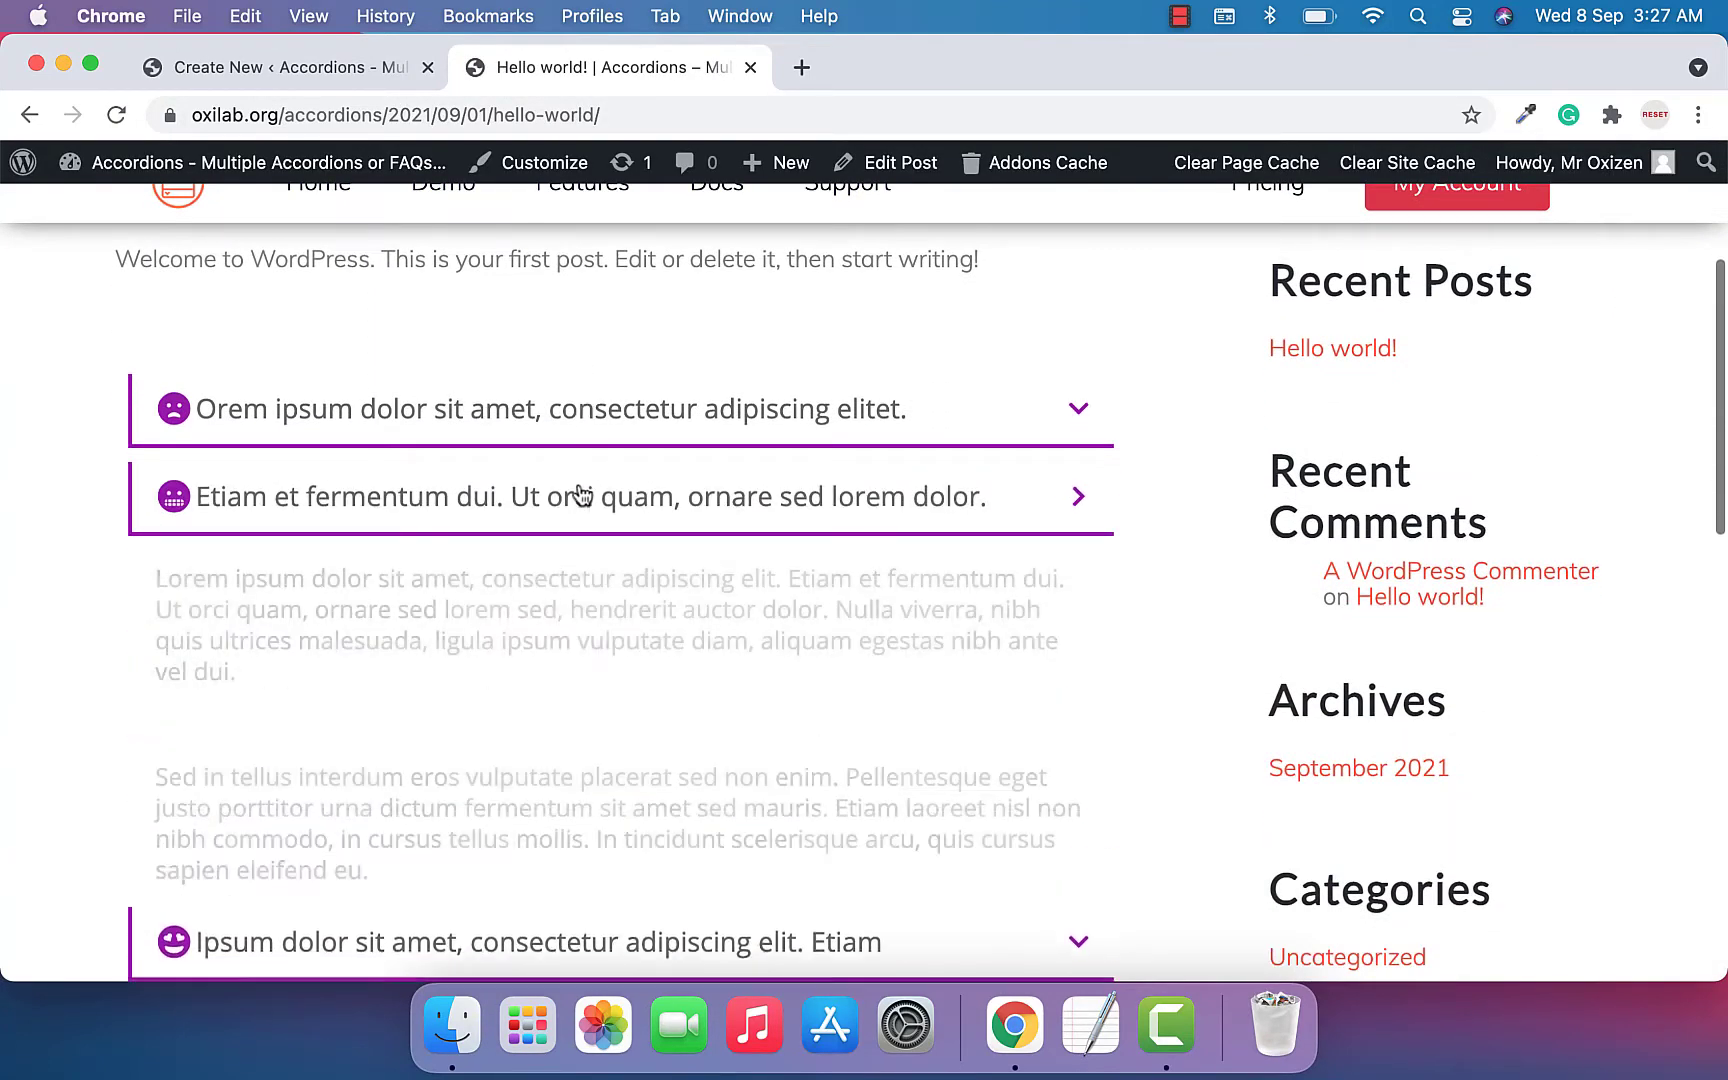
{"action": "left_click", "coordinate": [581, 494]}
{"action": "scroll", "coordinate": [581, 495], "scroll_direction": "down", "scroll_amount": 1}
{"action": "left_click", "coordinate": [581, 494]}
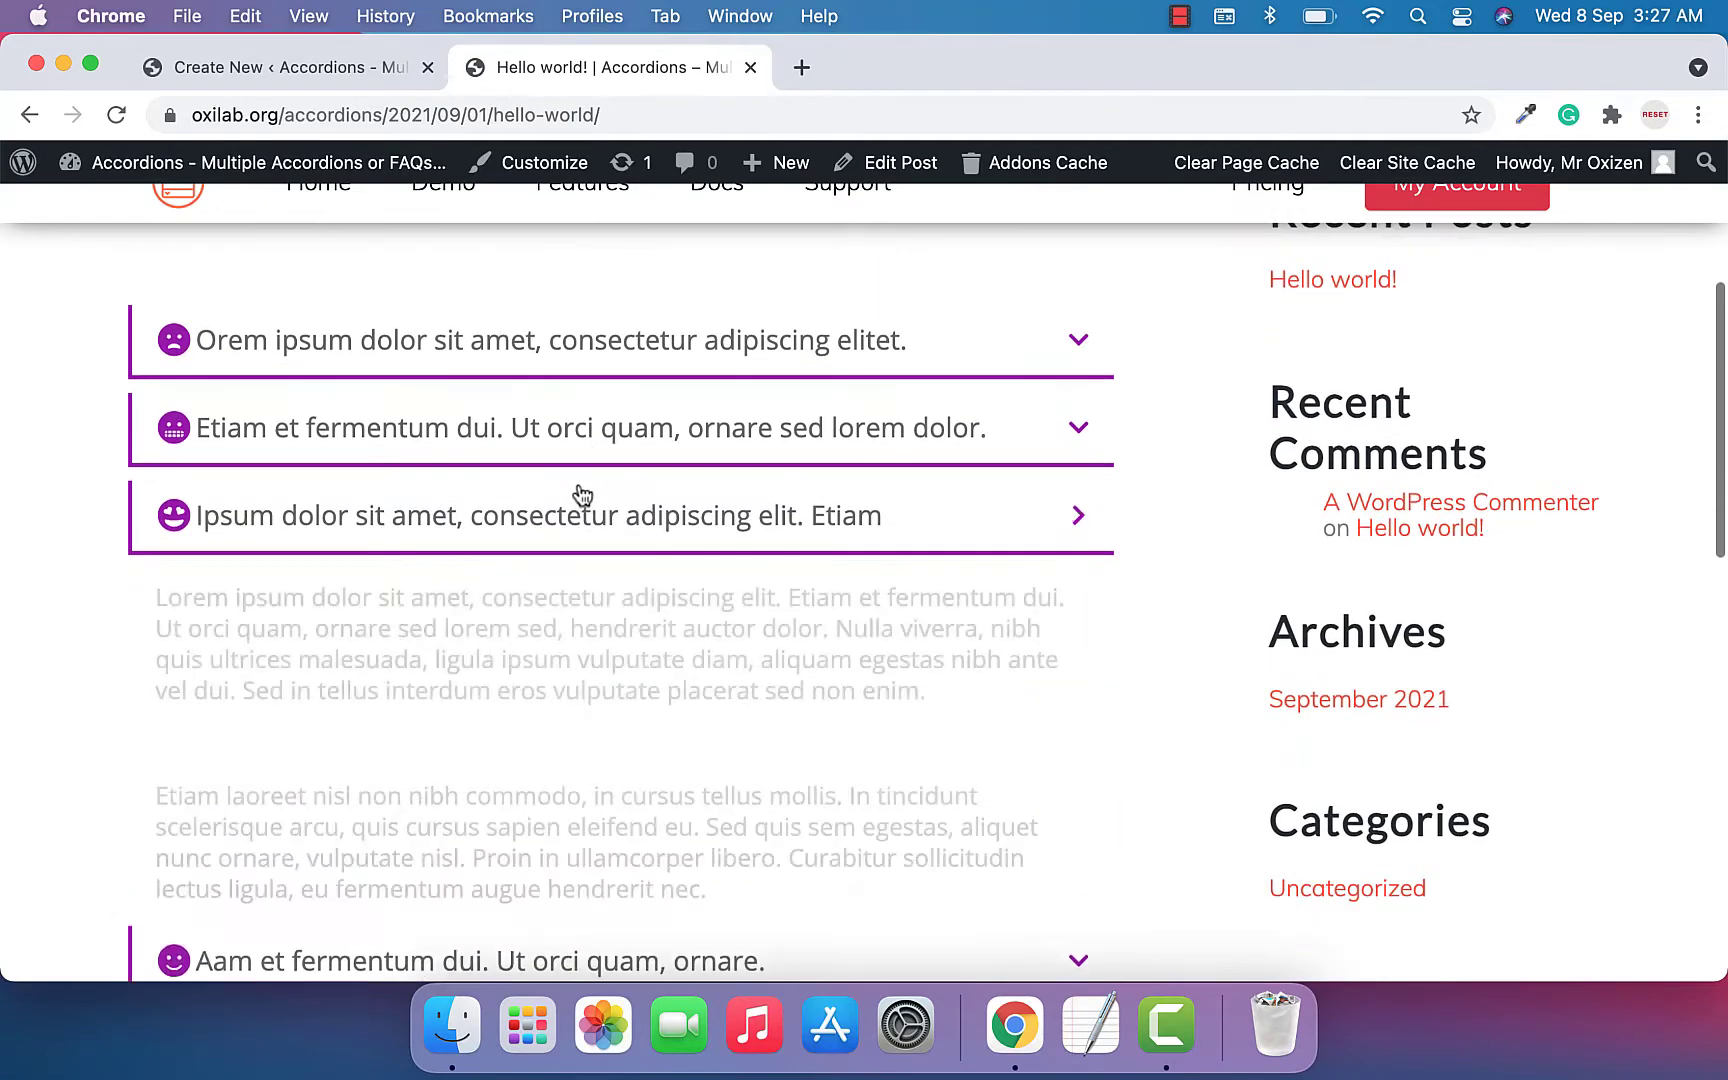
Add a new FAQ item under Accordions Data Form and focus its Title field.
{"action": "left_click", "coordinate": [607, 437]}
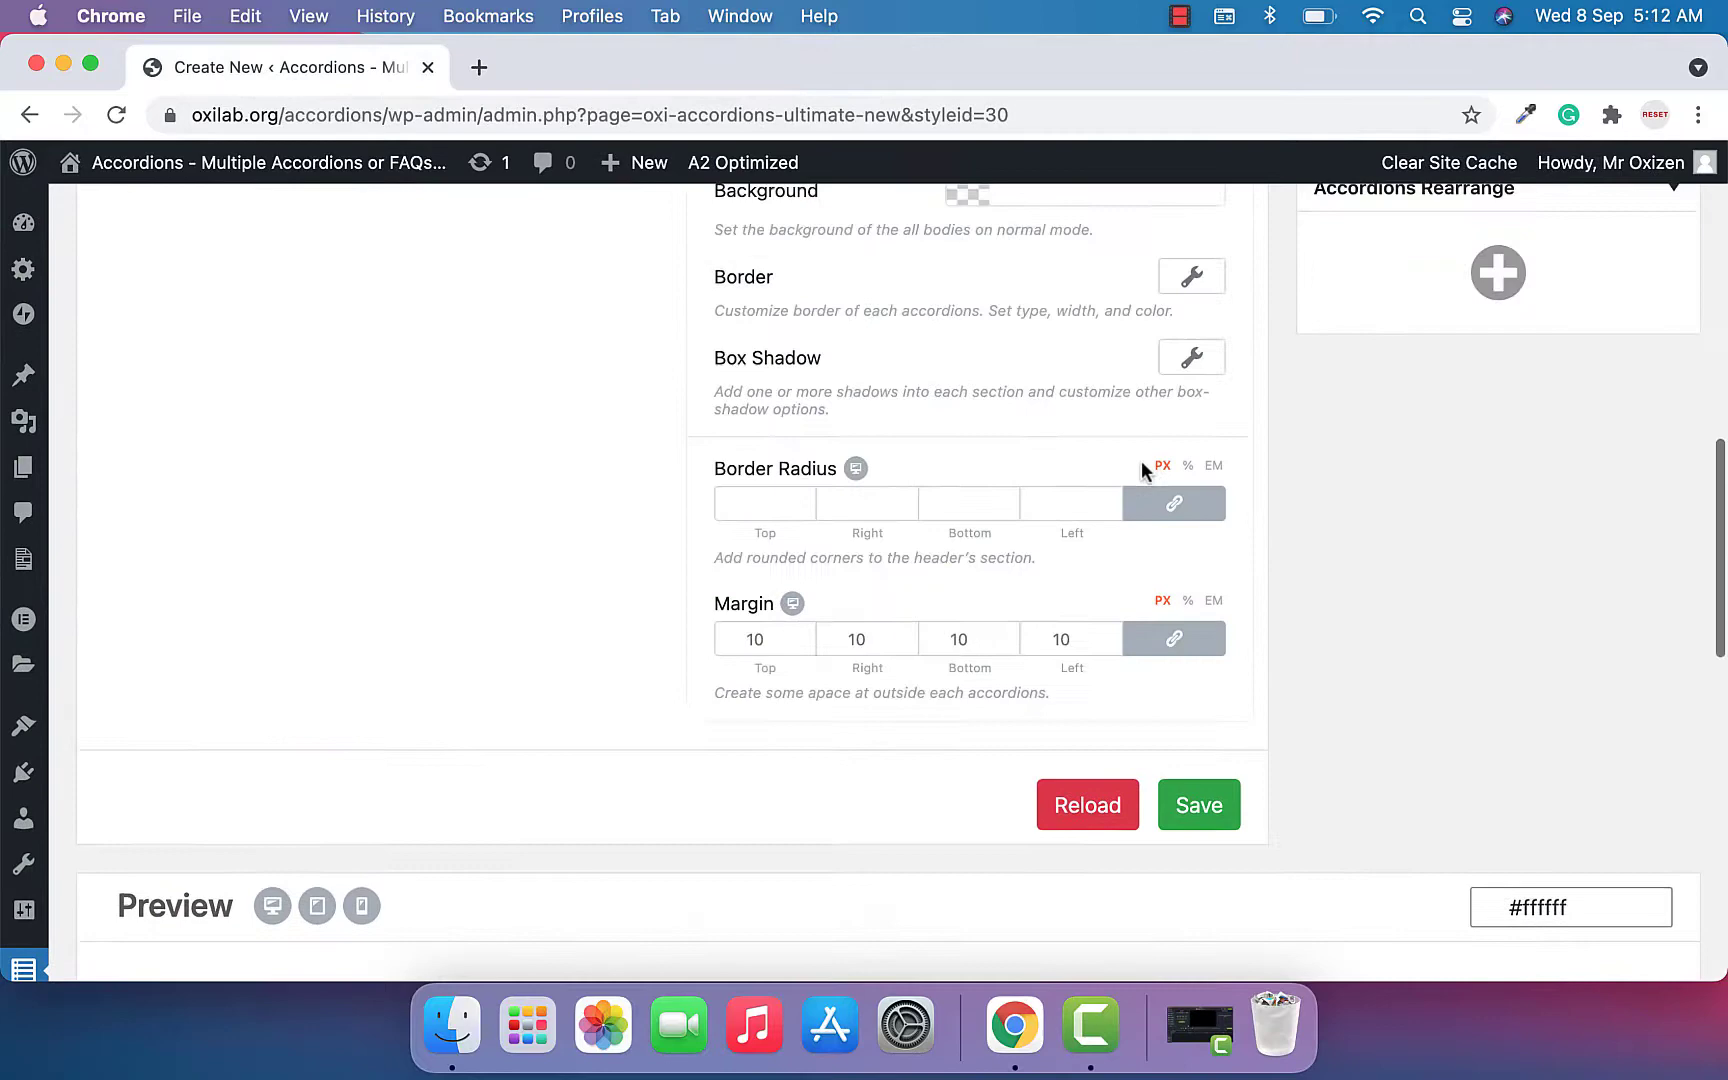
{"action": "scroll", "coordinate": [1141, 469], "scroll_direction": "up", "scroll_amount": 10}
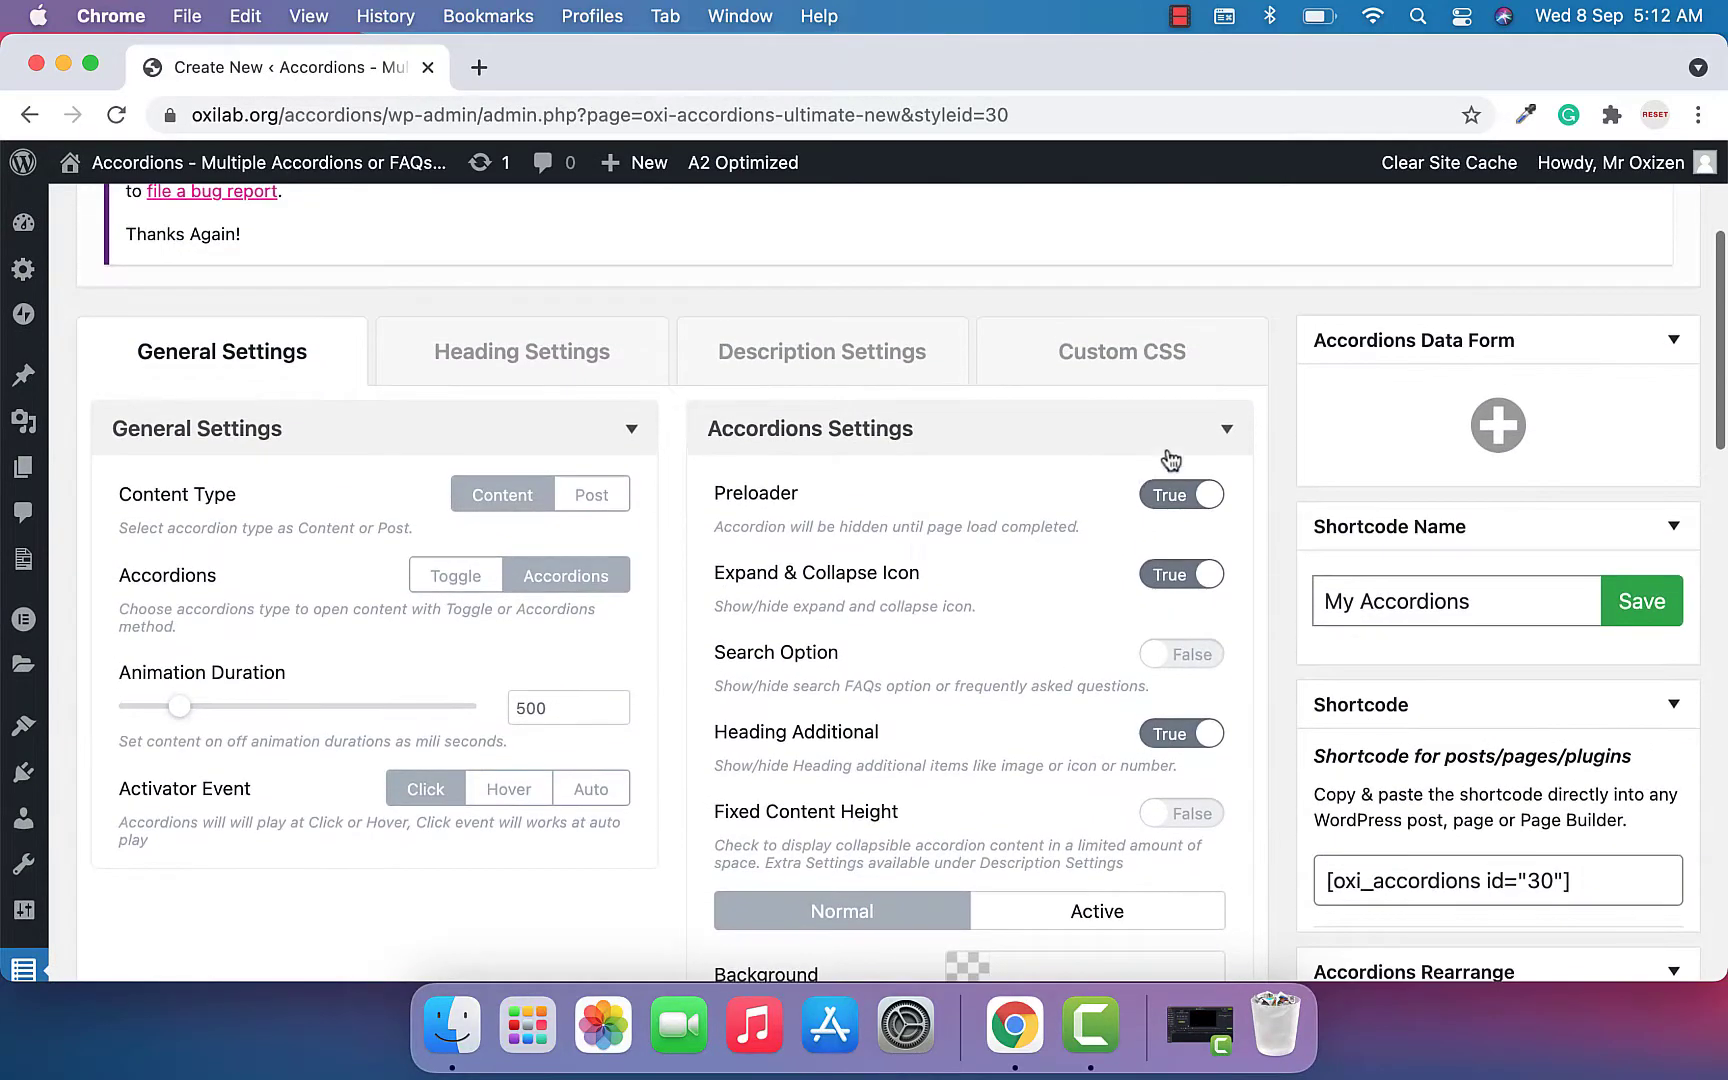
{"action": "left_click", "coordinate": [1488, 502]}
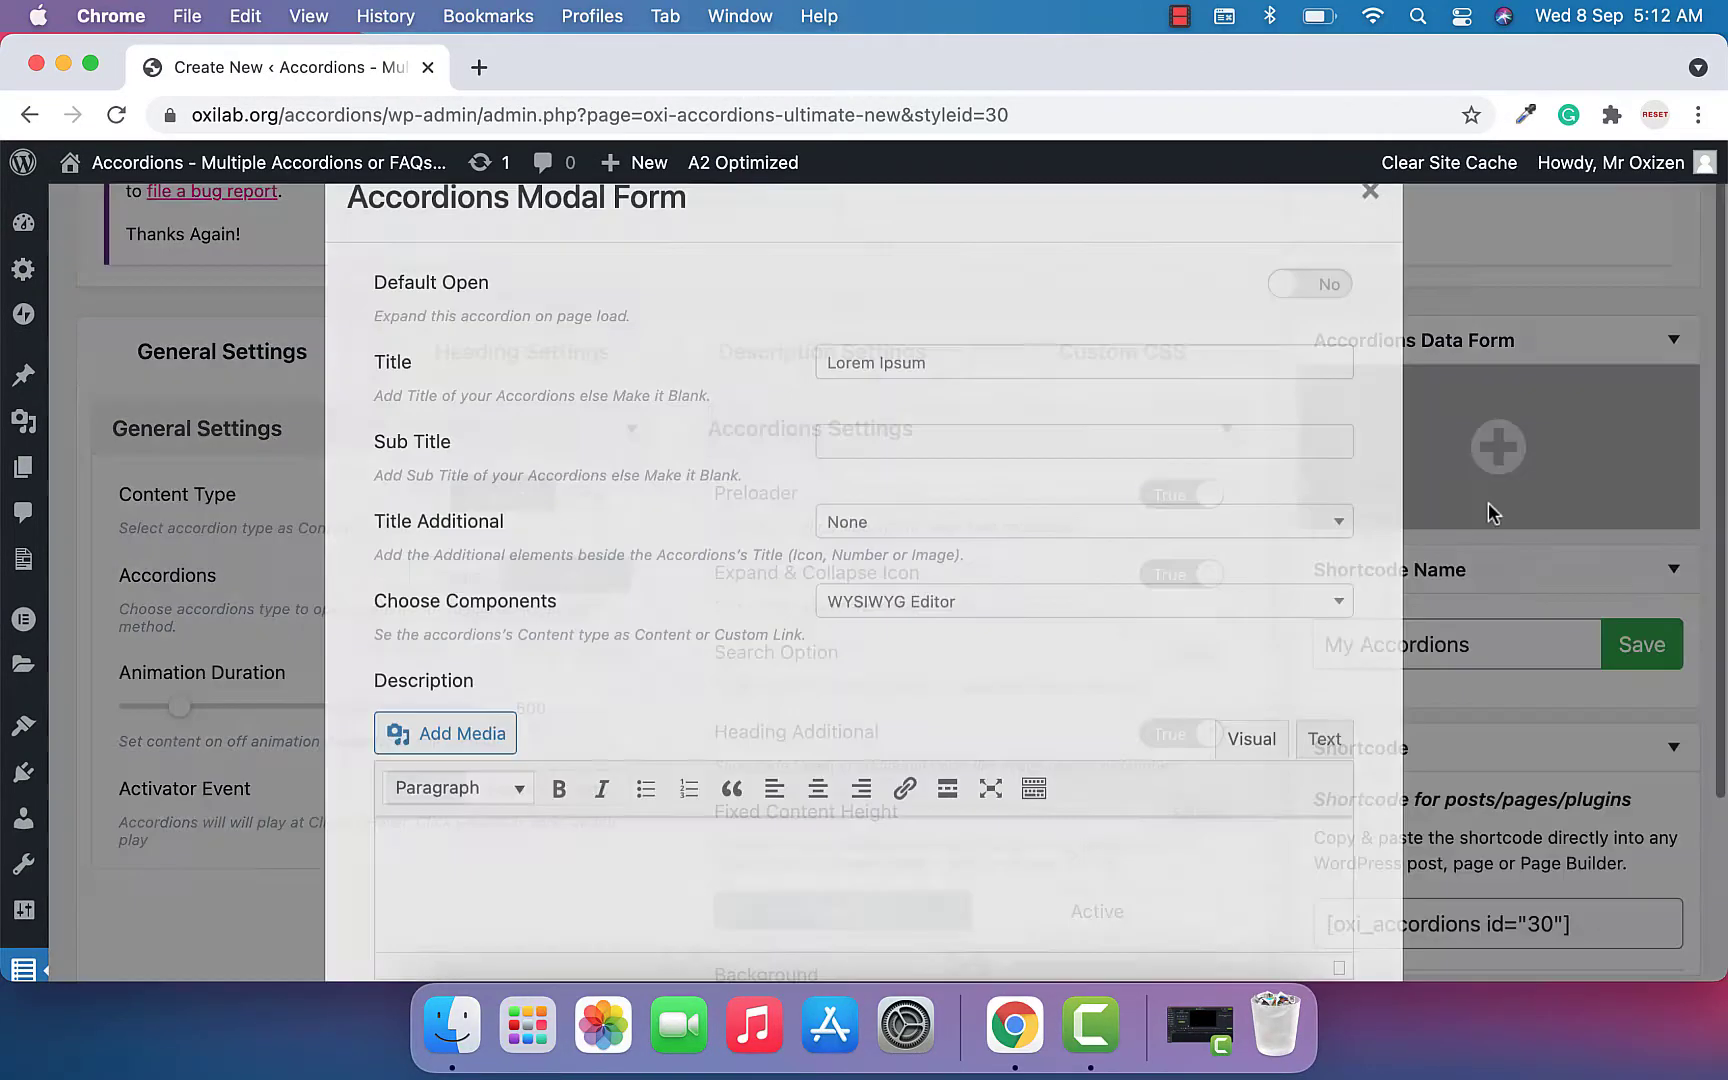
{"action": "left_click", "coordinate": [953, 387]}
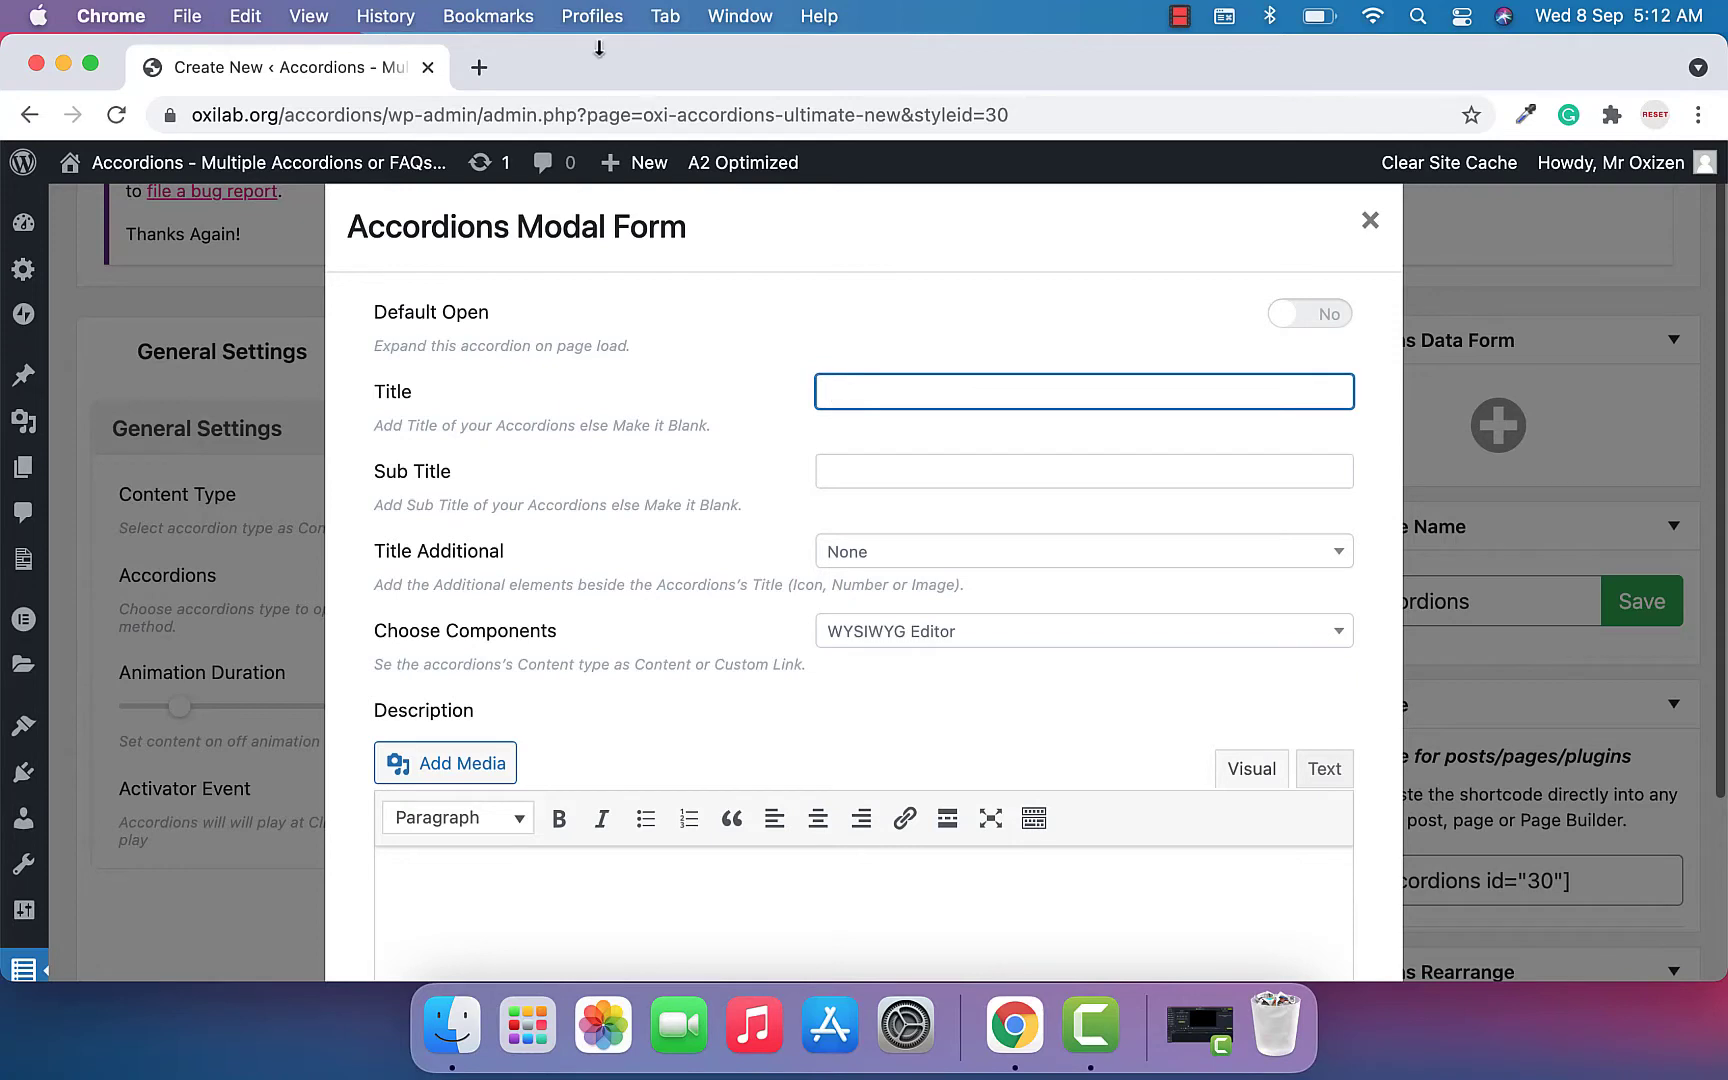
Enter the title 'How to Install the Plugin' and try an angry-face icon beside it.
{"action": "type", "text": "How to Install the Plugin"}
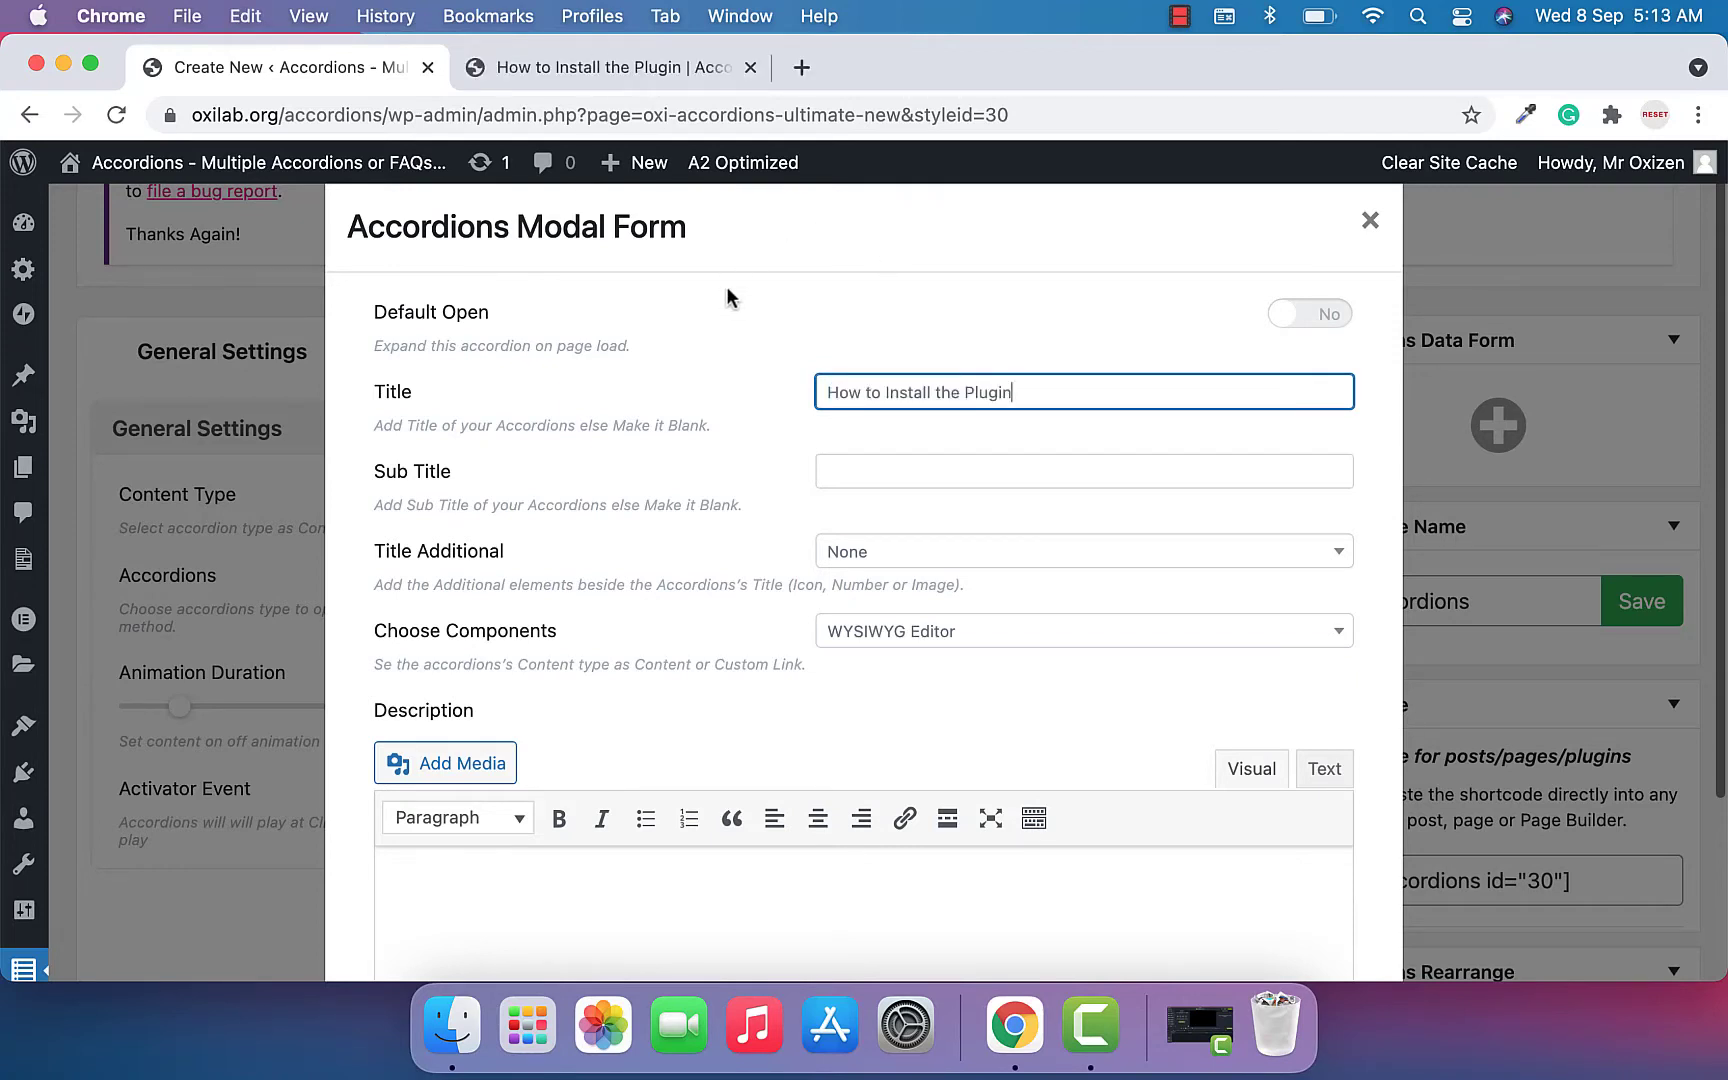
{"action": "scroll", "coordinate": [605, 523], "scroll_direction": "down", "scroll_amount": 1}
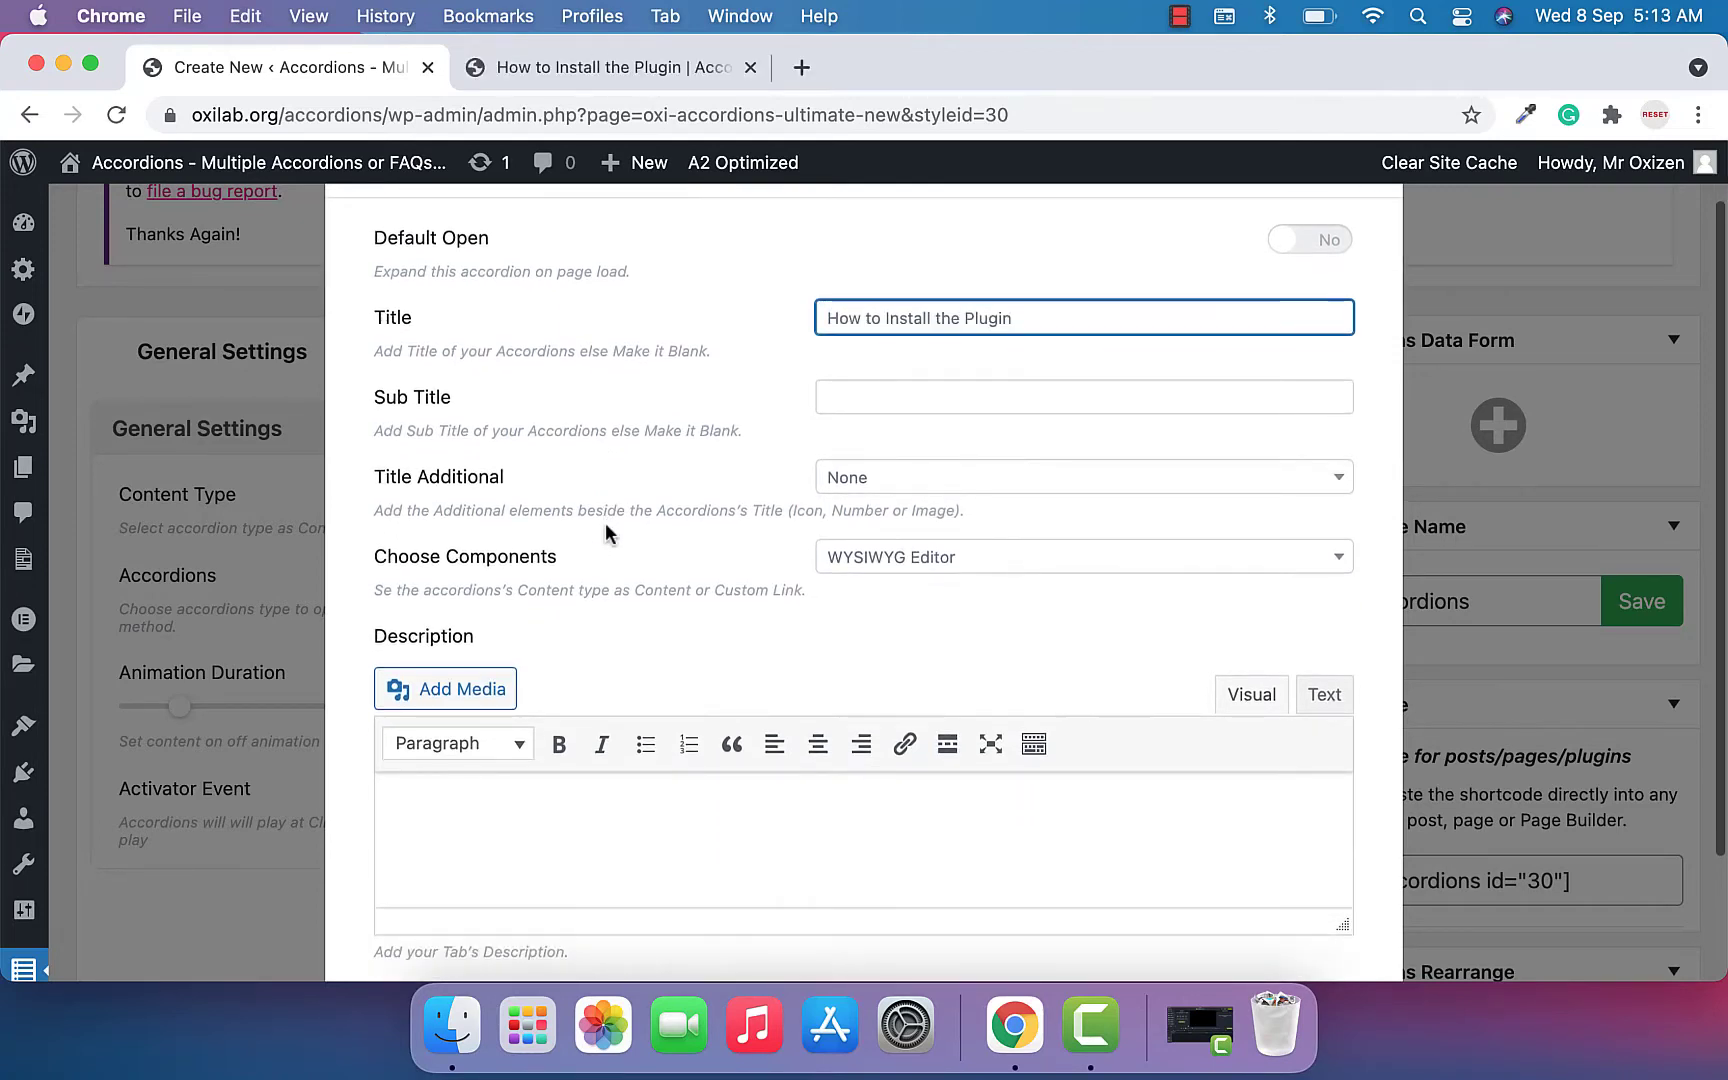
{"action": "left_click", "coordinate": [926, 388]}
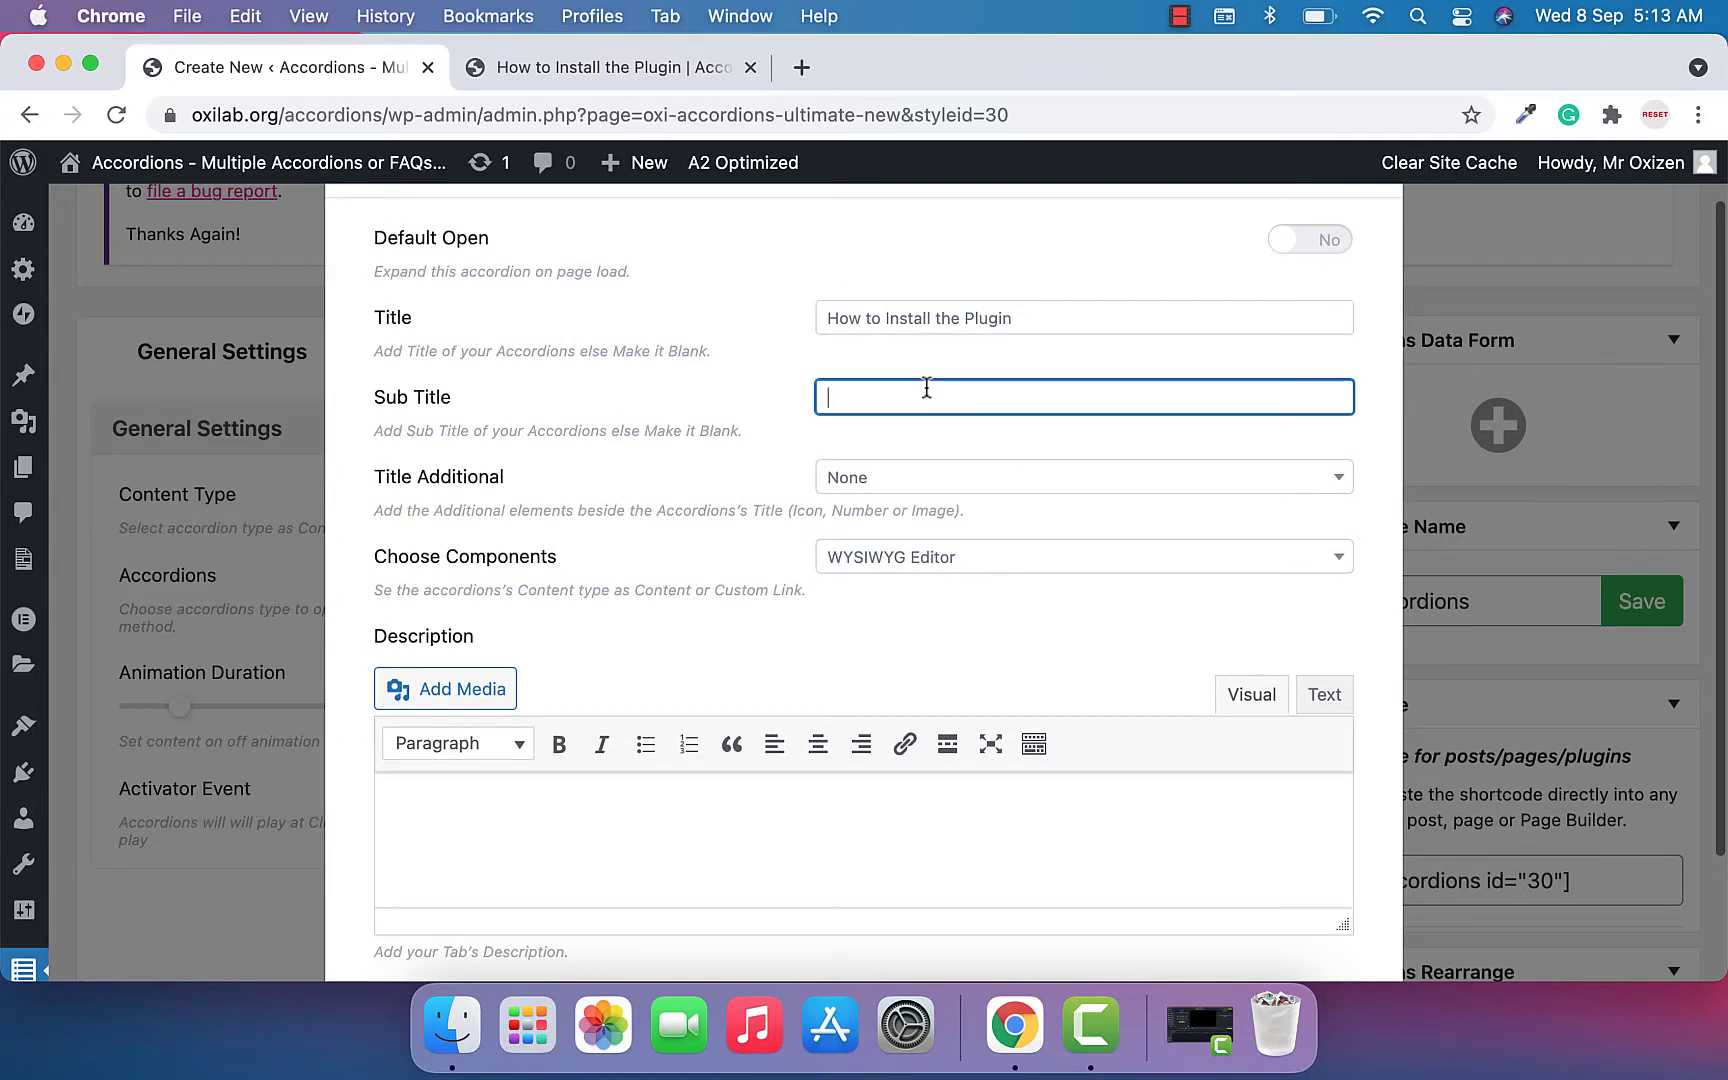
{"action": "left_click", "coordinate": [925, 481]}
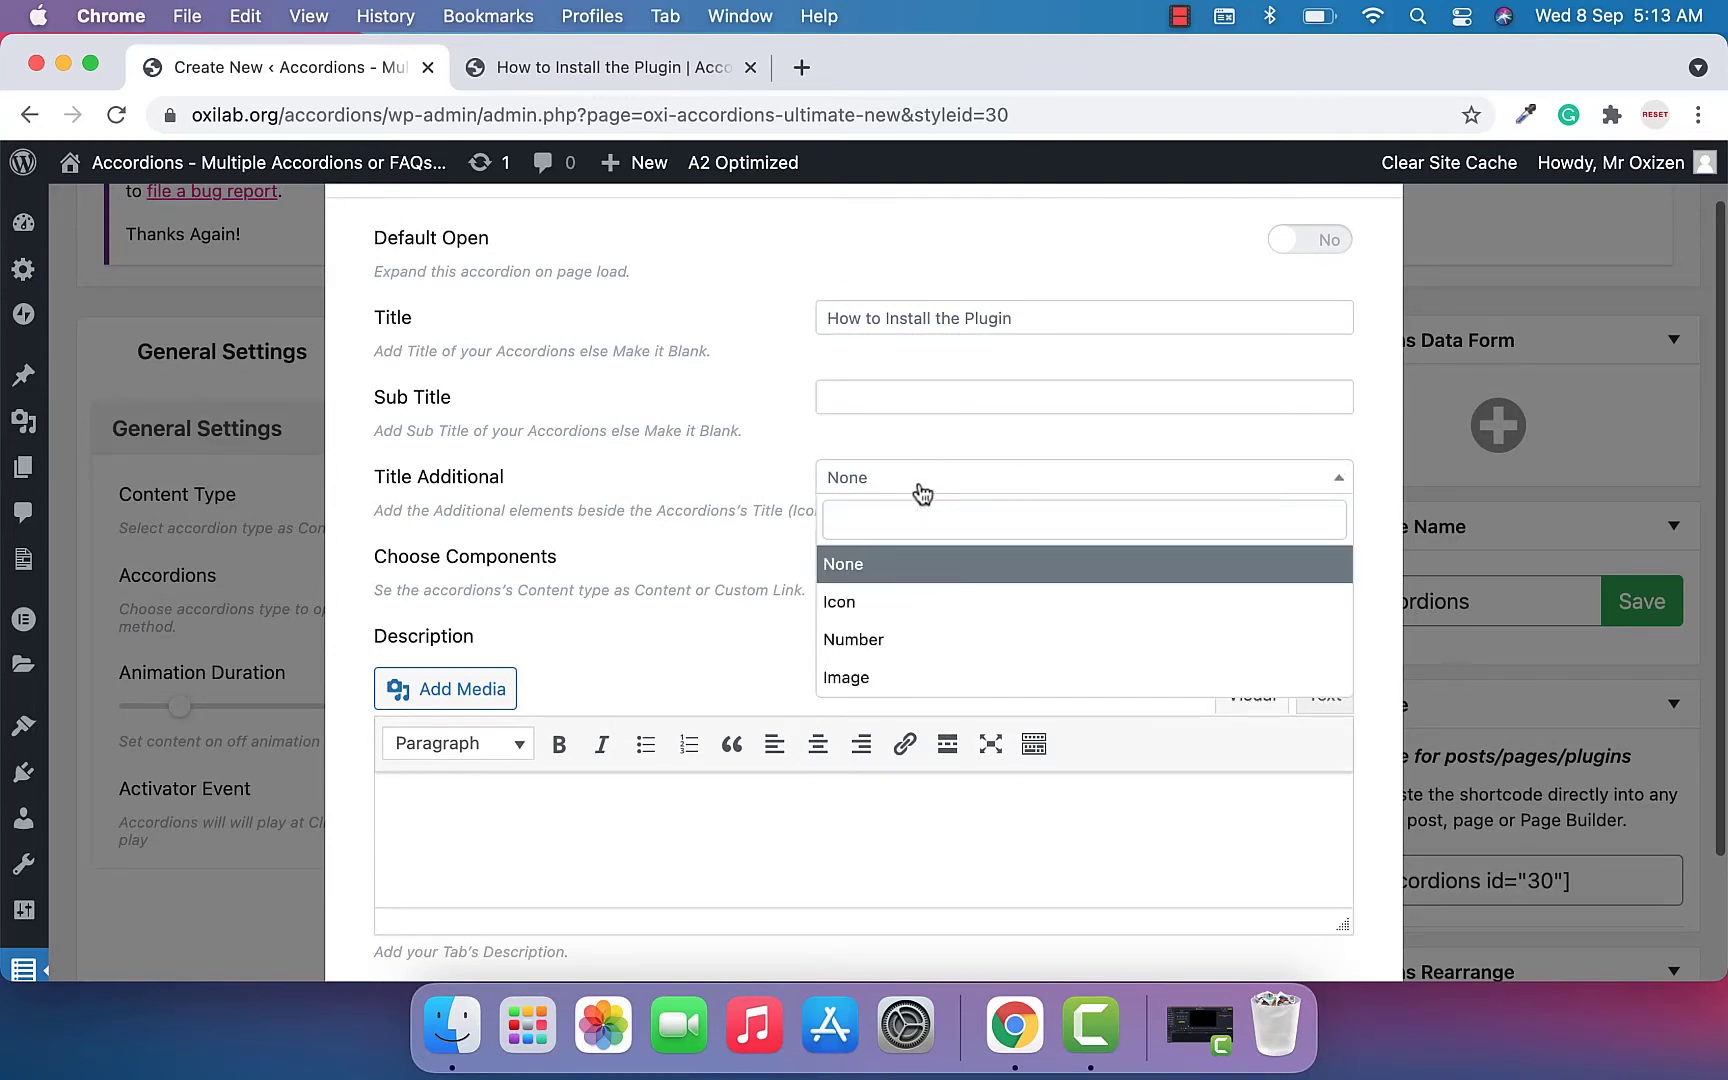
{"action": "left_click", "coordinate": [923, 604]}
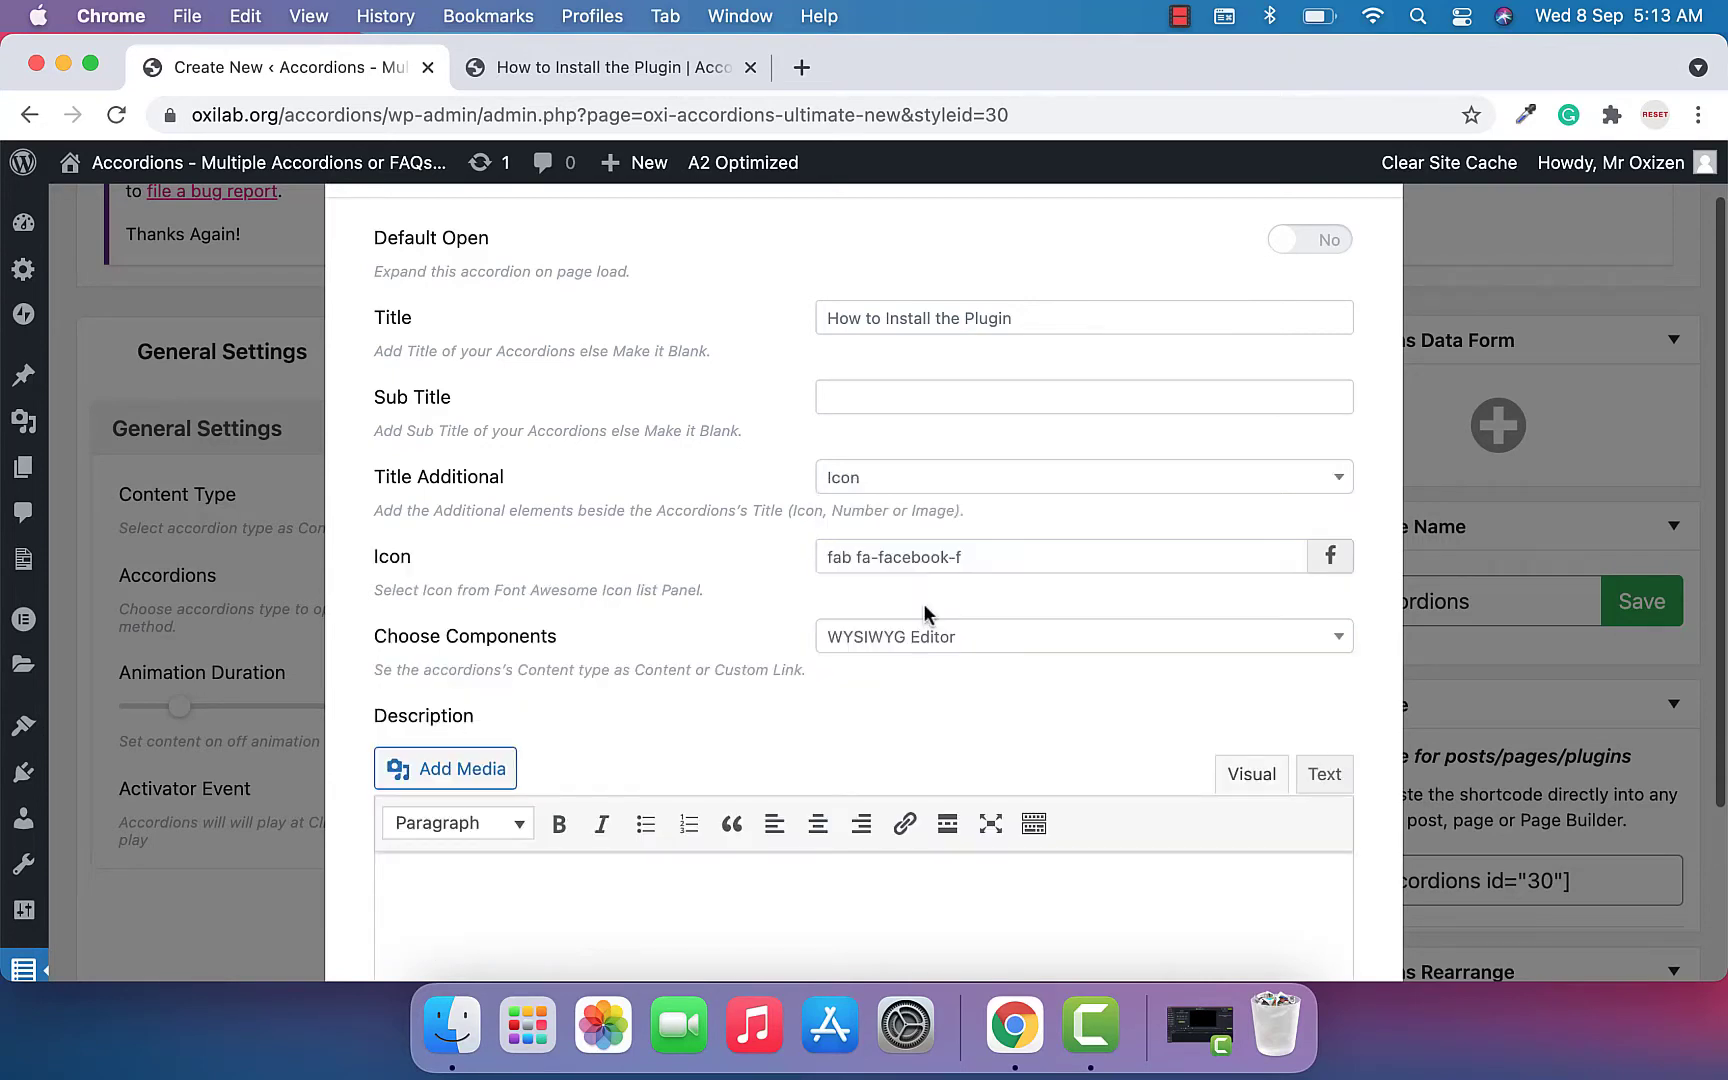
{"action": "left_click", "coordinate": [973, 556]}
{"action": "left_click", "coordinate": [1007, 625]}
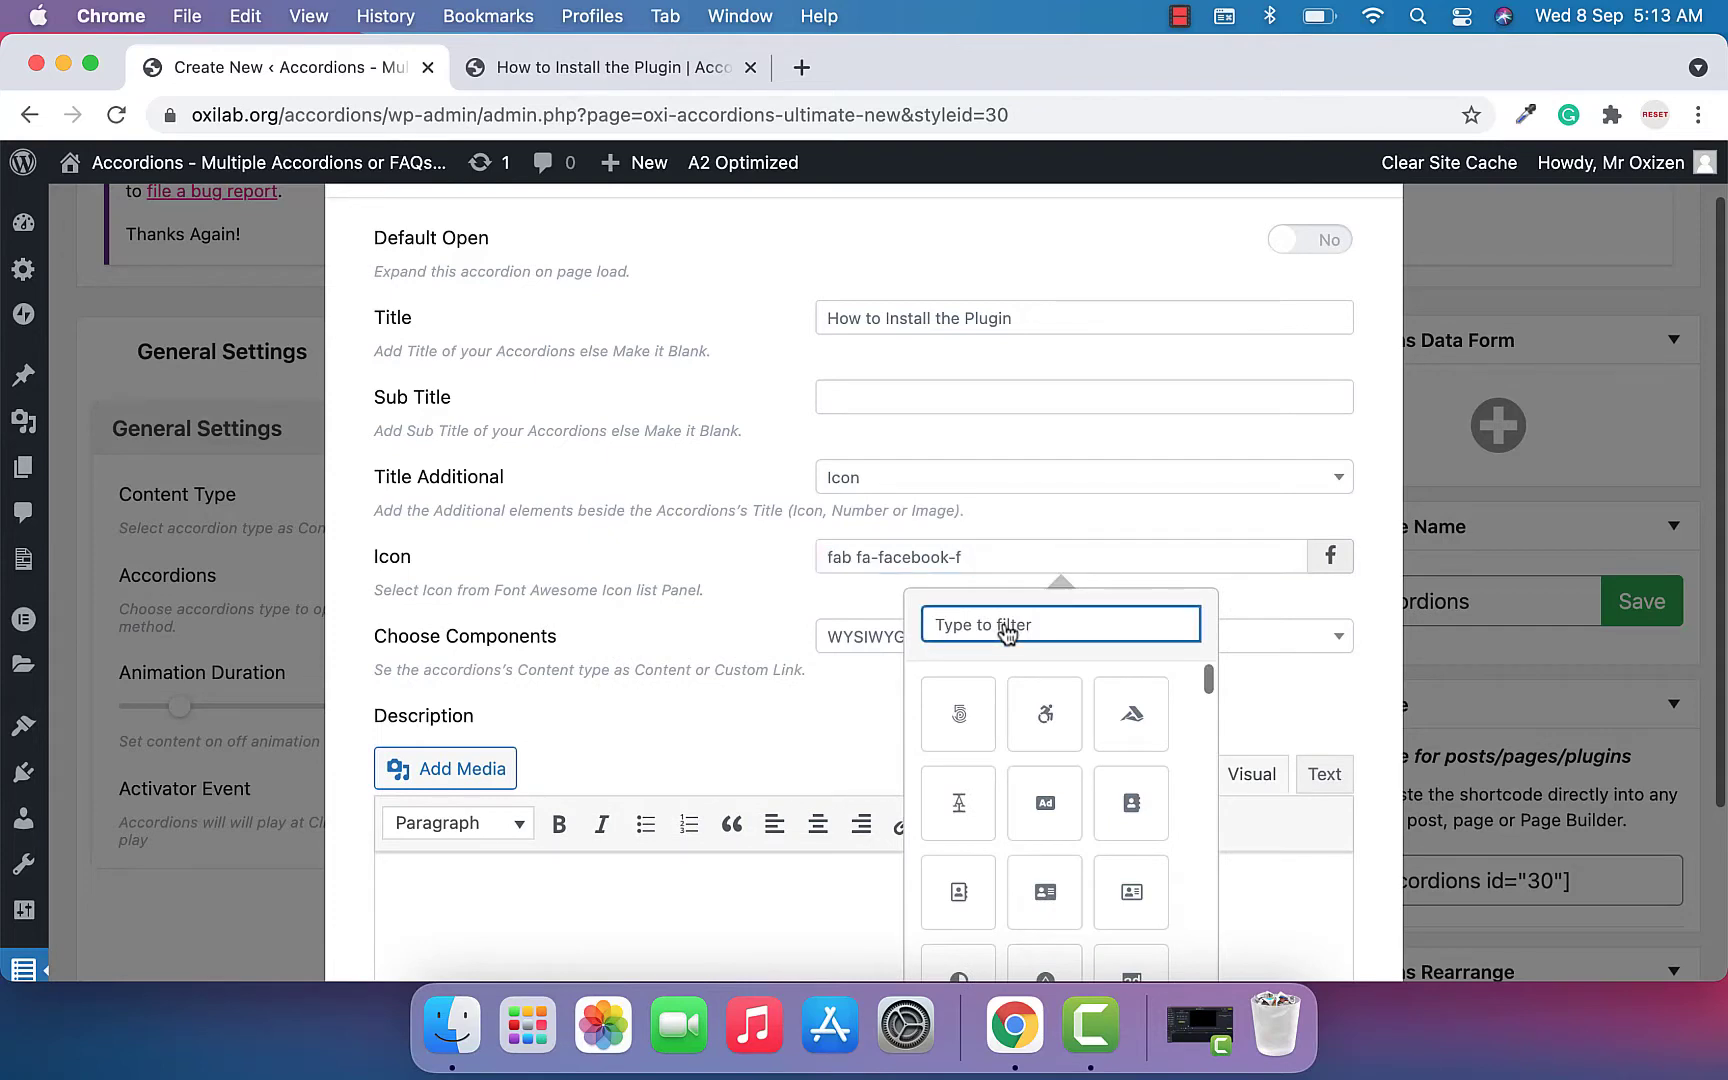
{"action": "type", "text": "face"}
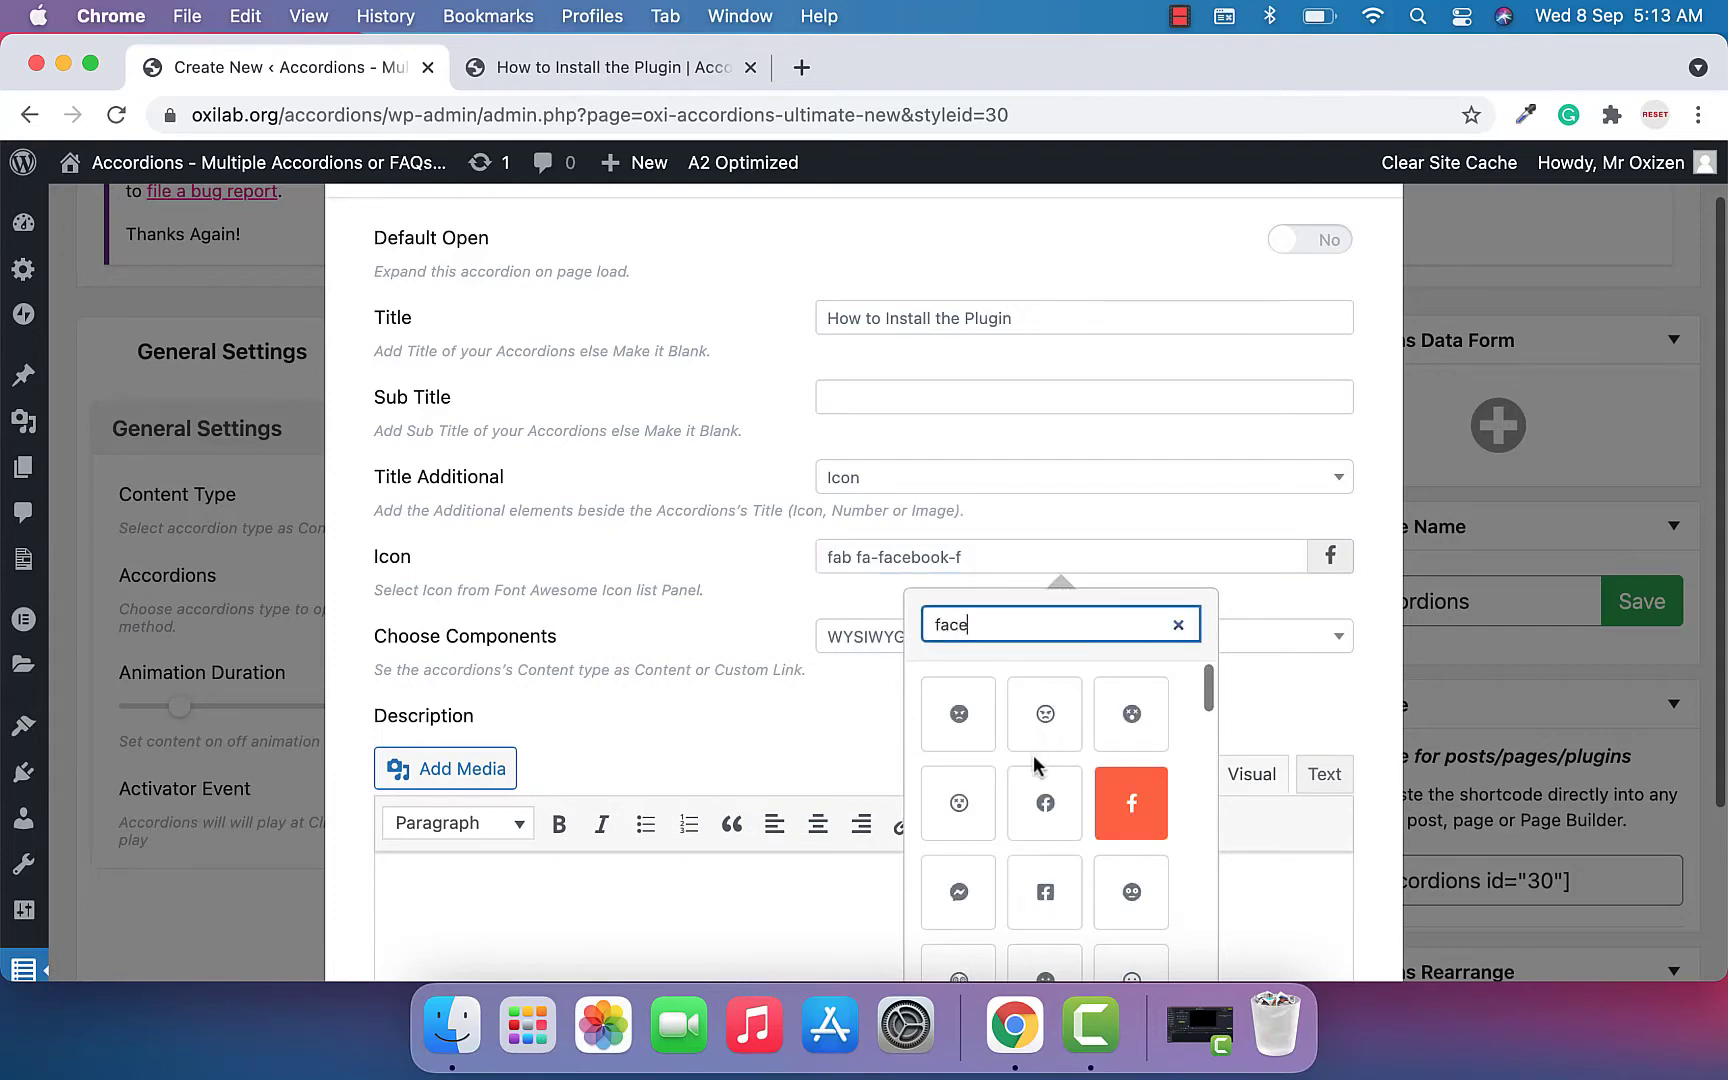
{"action": "left_click", "coordinate": [972, 733]}
Try a number, then the site-logo image, beside the title before setting Title Additional to None.
{"action": "left_click", "coordinate": [877, 481]}
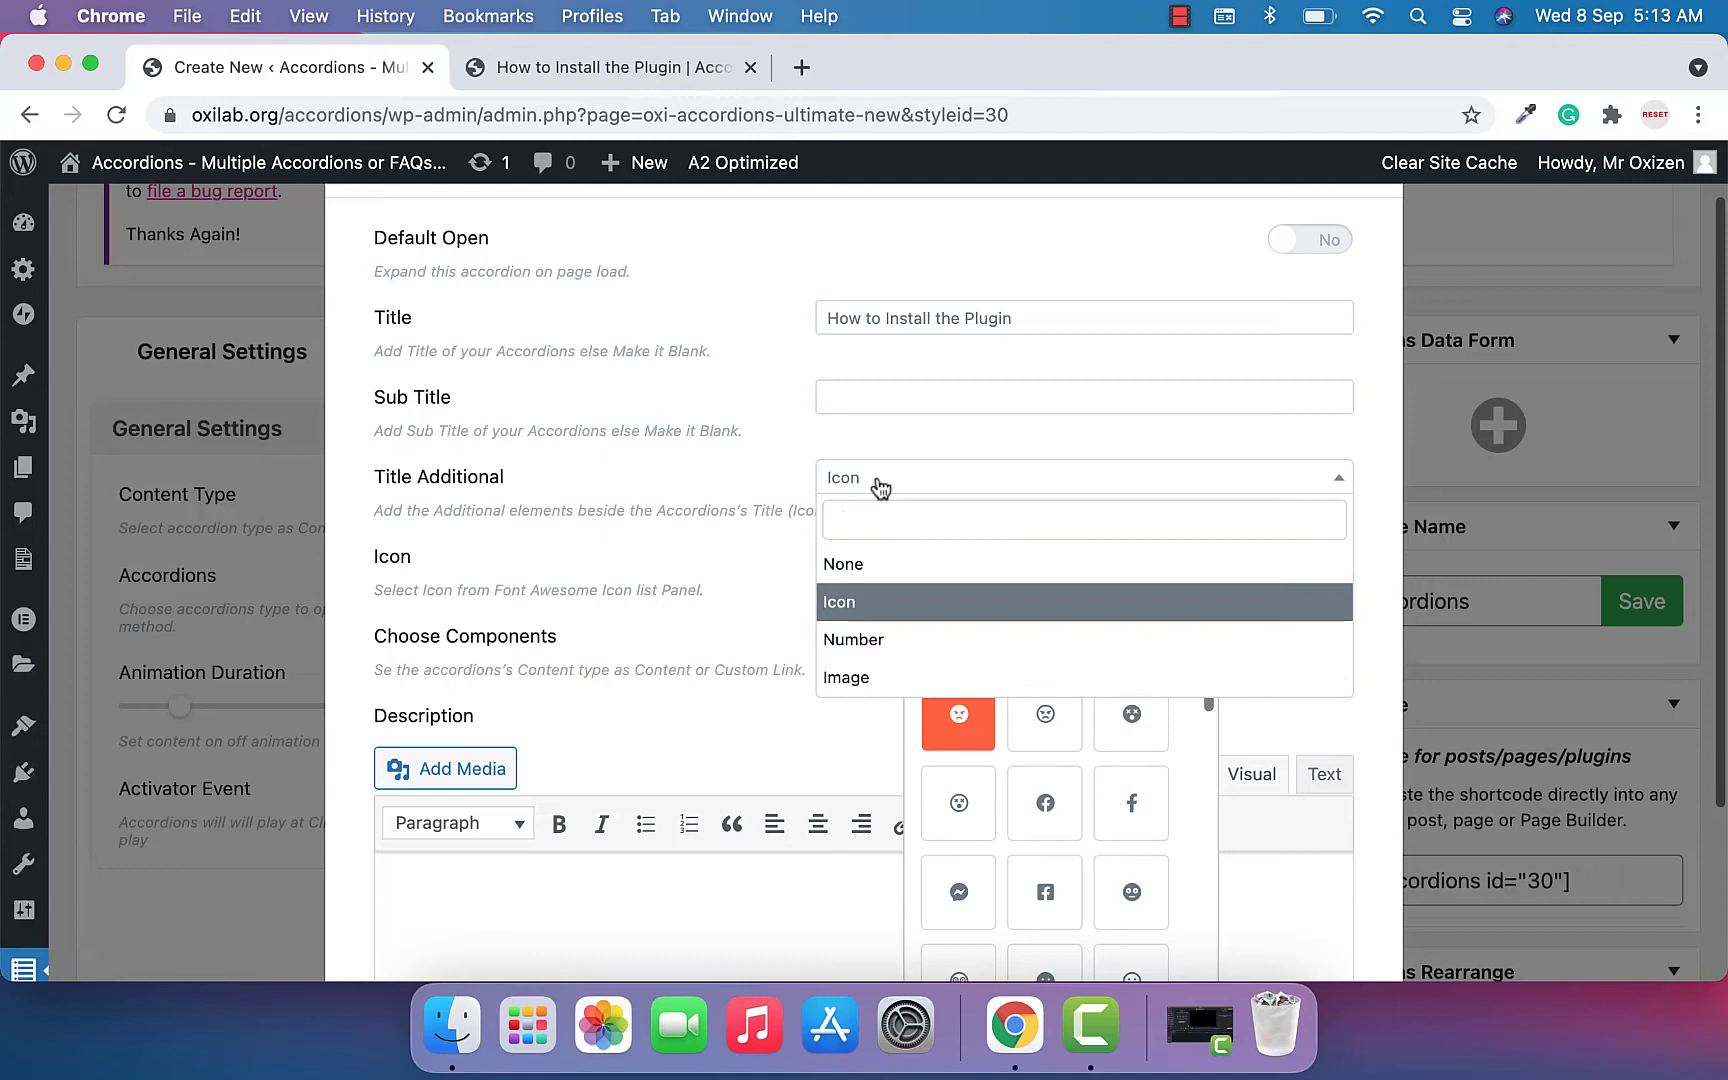
{"action": "left_click", "coordinate": [900, 641]}
{"action": "left_click", "coordinate": [1134, 558]}
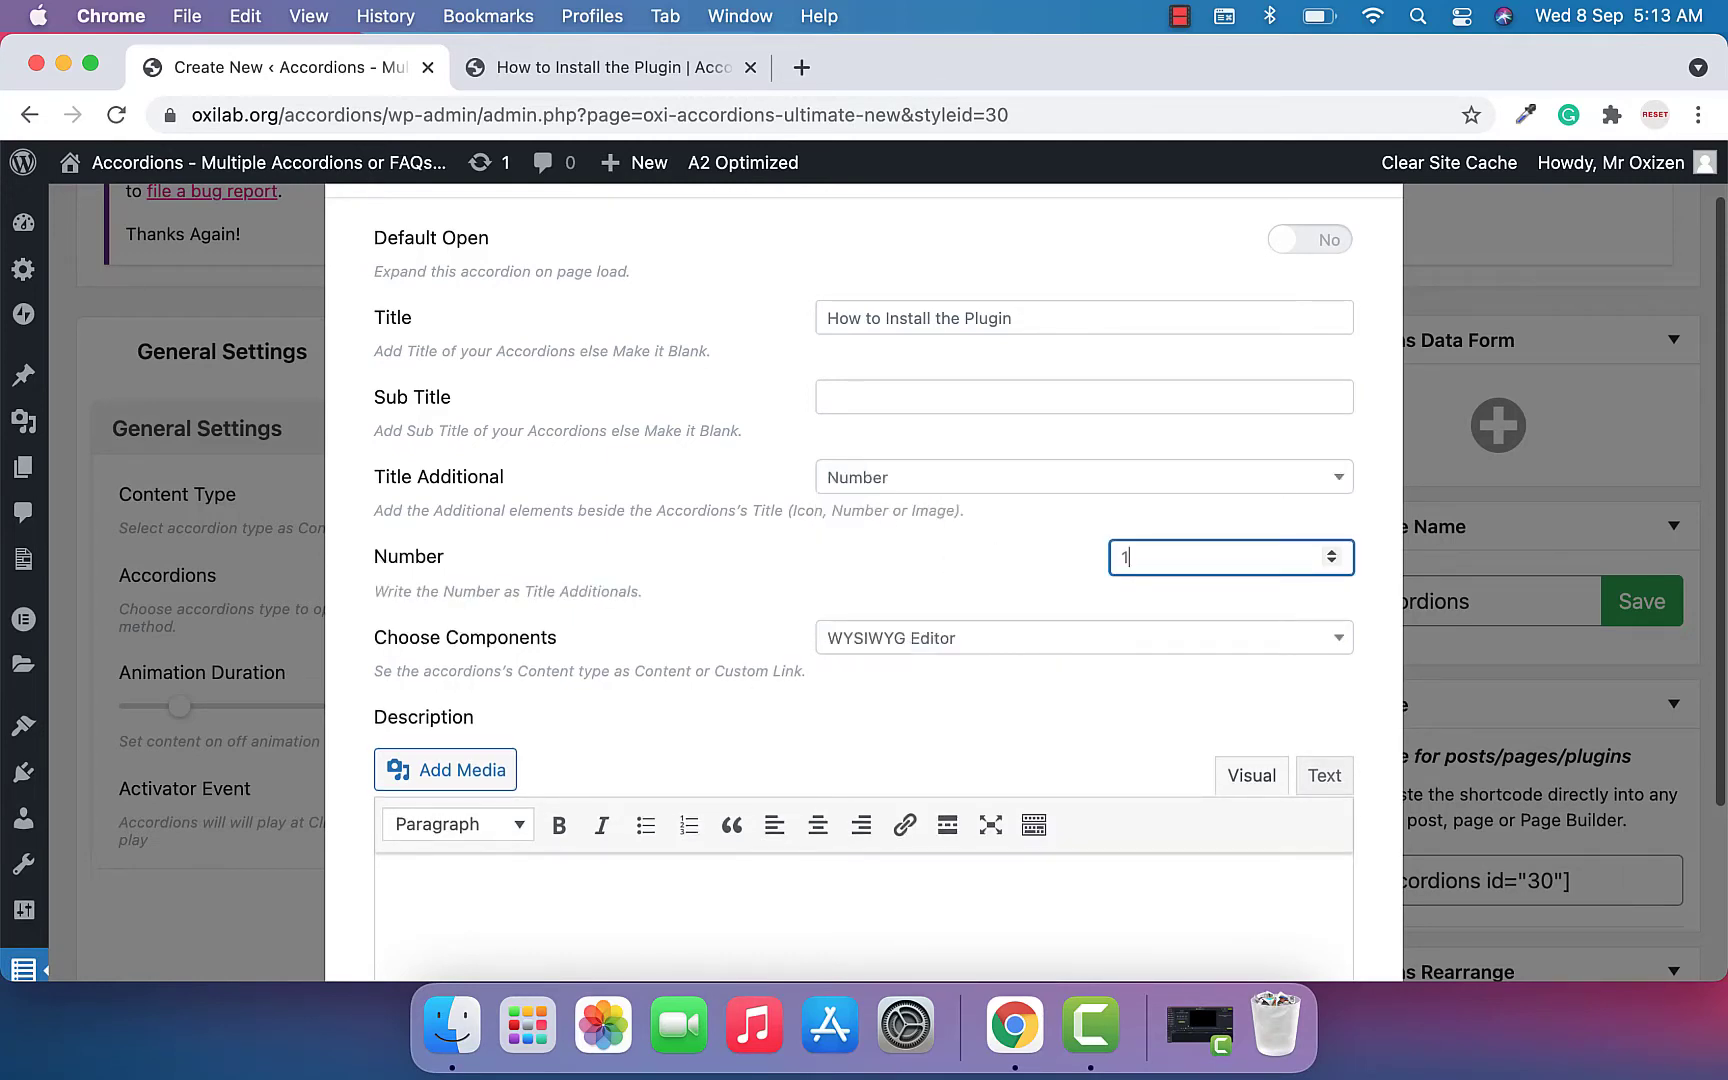
{"action": "left_click", "coordinate": [1031, 481]}
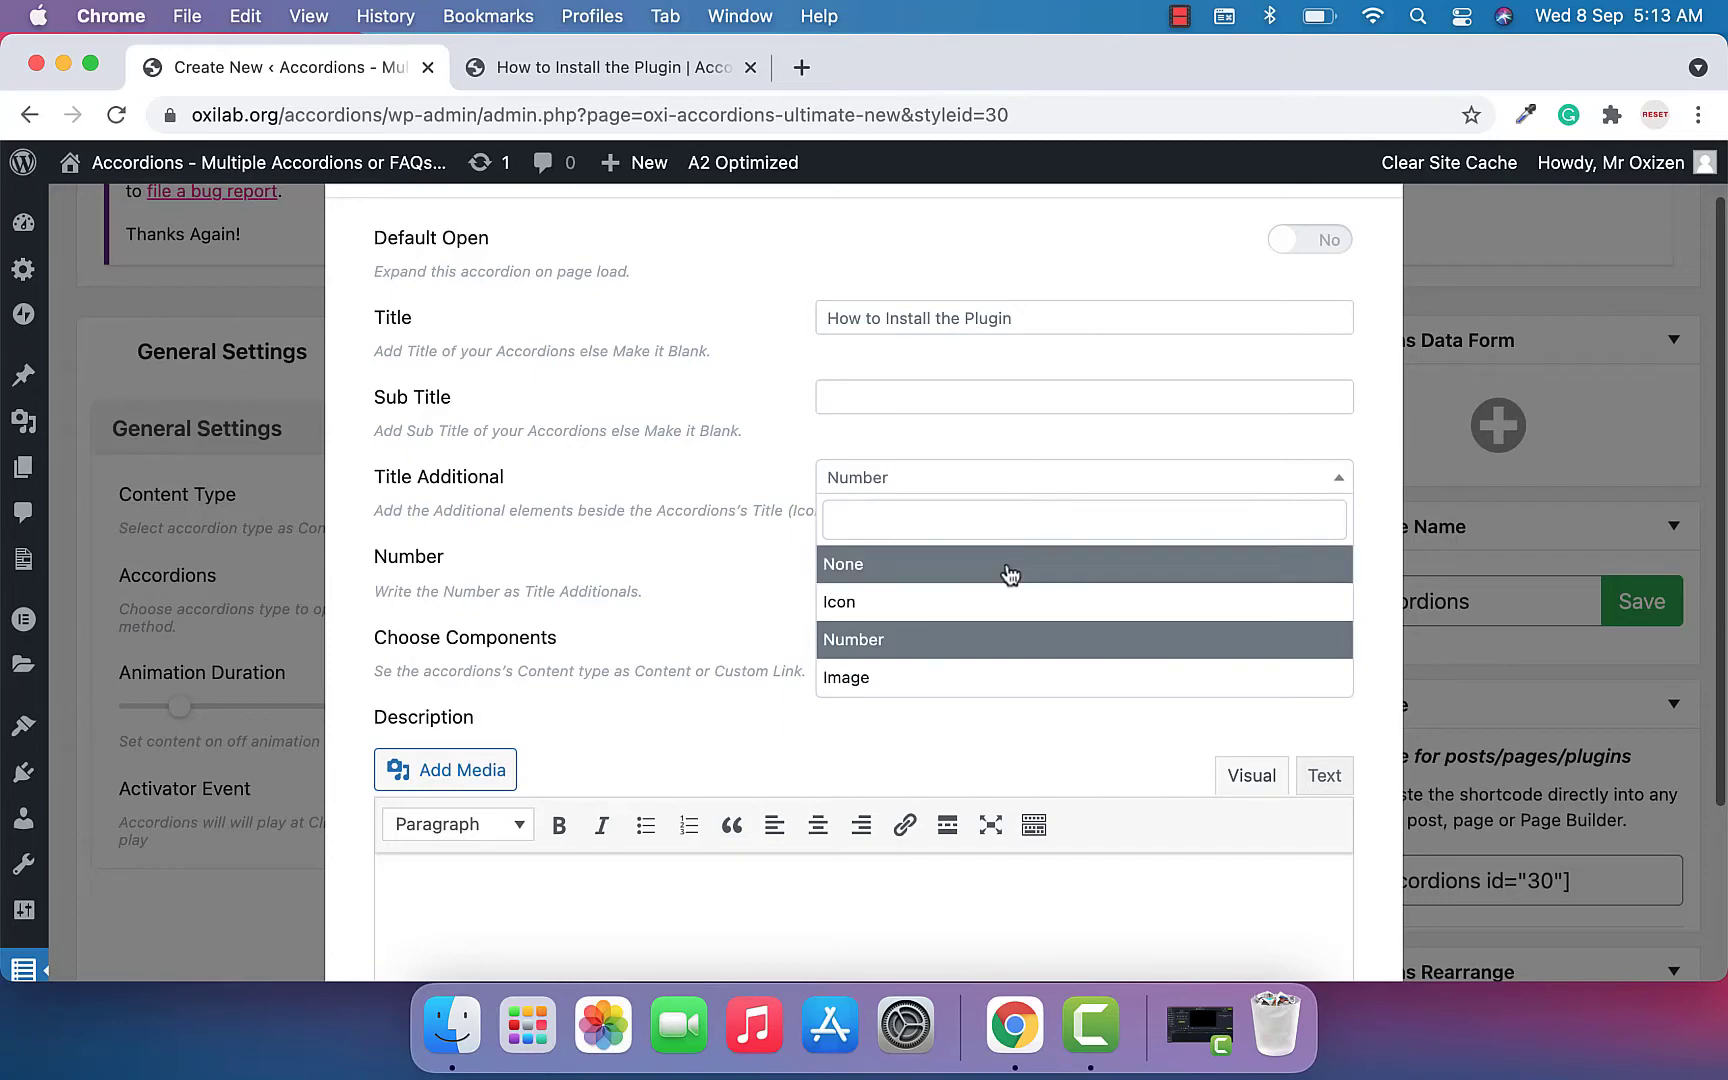
{"action": "left_click", "coordinate": [988, 668]}
{"action": "scroll", "coordinate": [991, 678], "scroll_direction": "down", "scroll_amount": 2}
{"action": "scroll", "coordinate": [991, 679], "scroll_direction": "down", "scroll_amount": 2}
{"action": "left_click", "coordinate": [992, 679]}
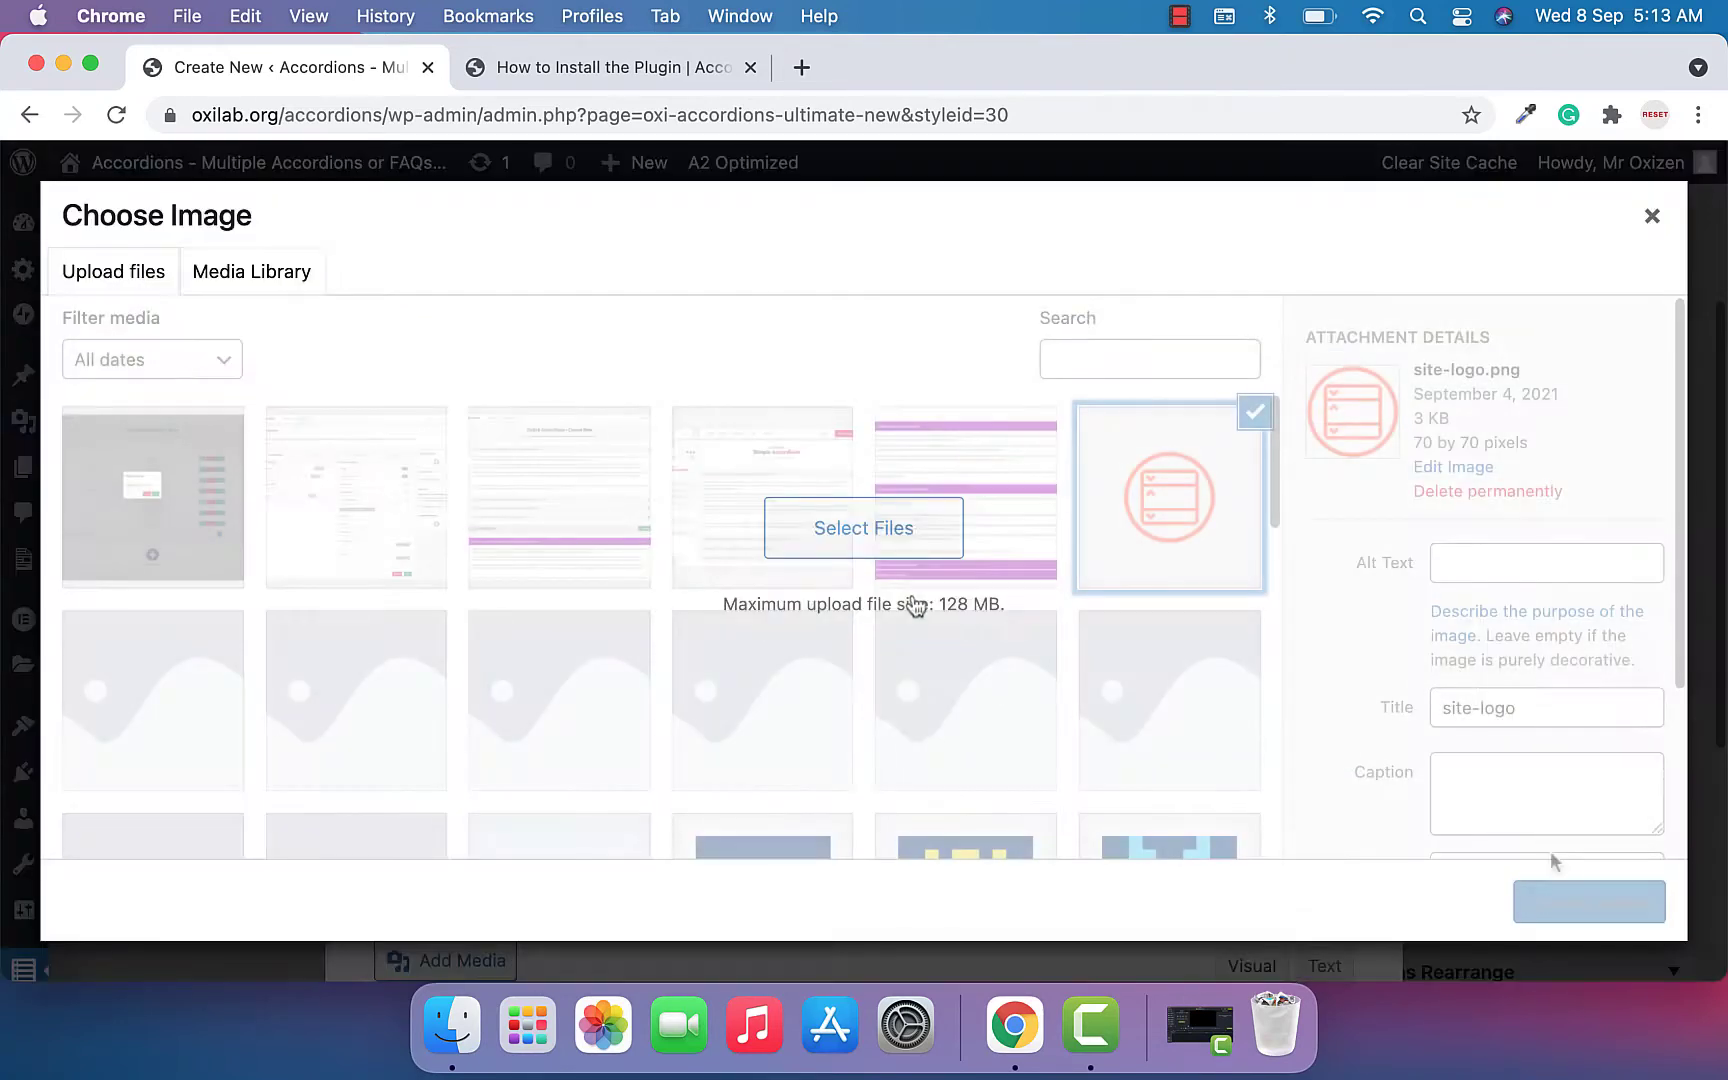
{"action": "left_click", "coordinate": [1562, 902]}
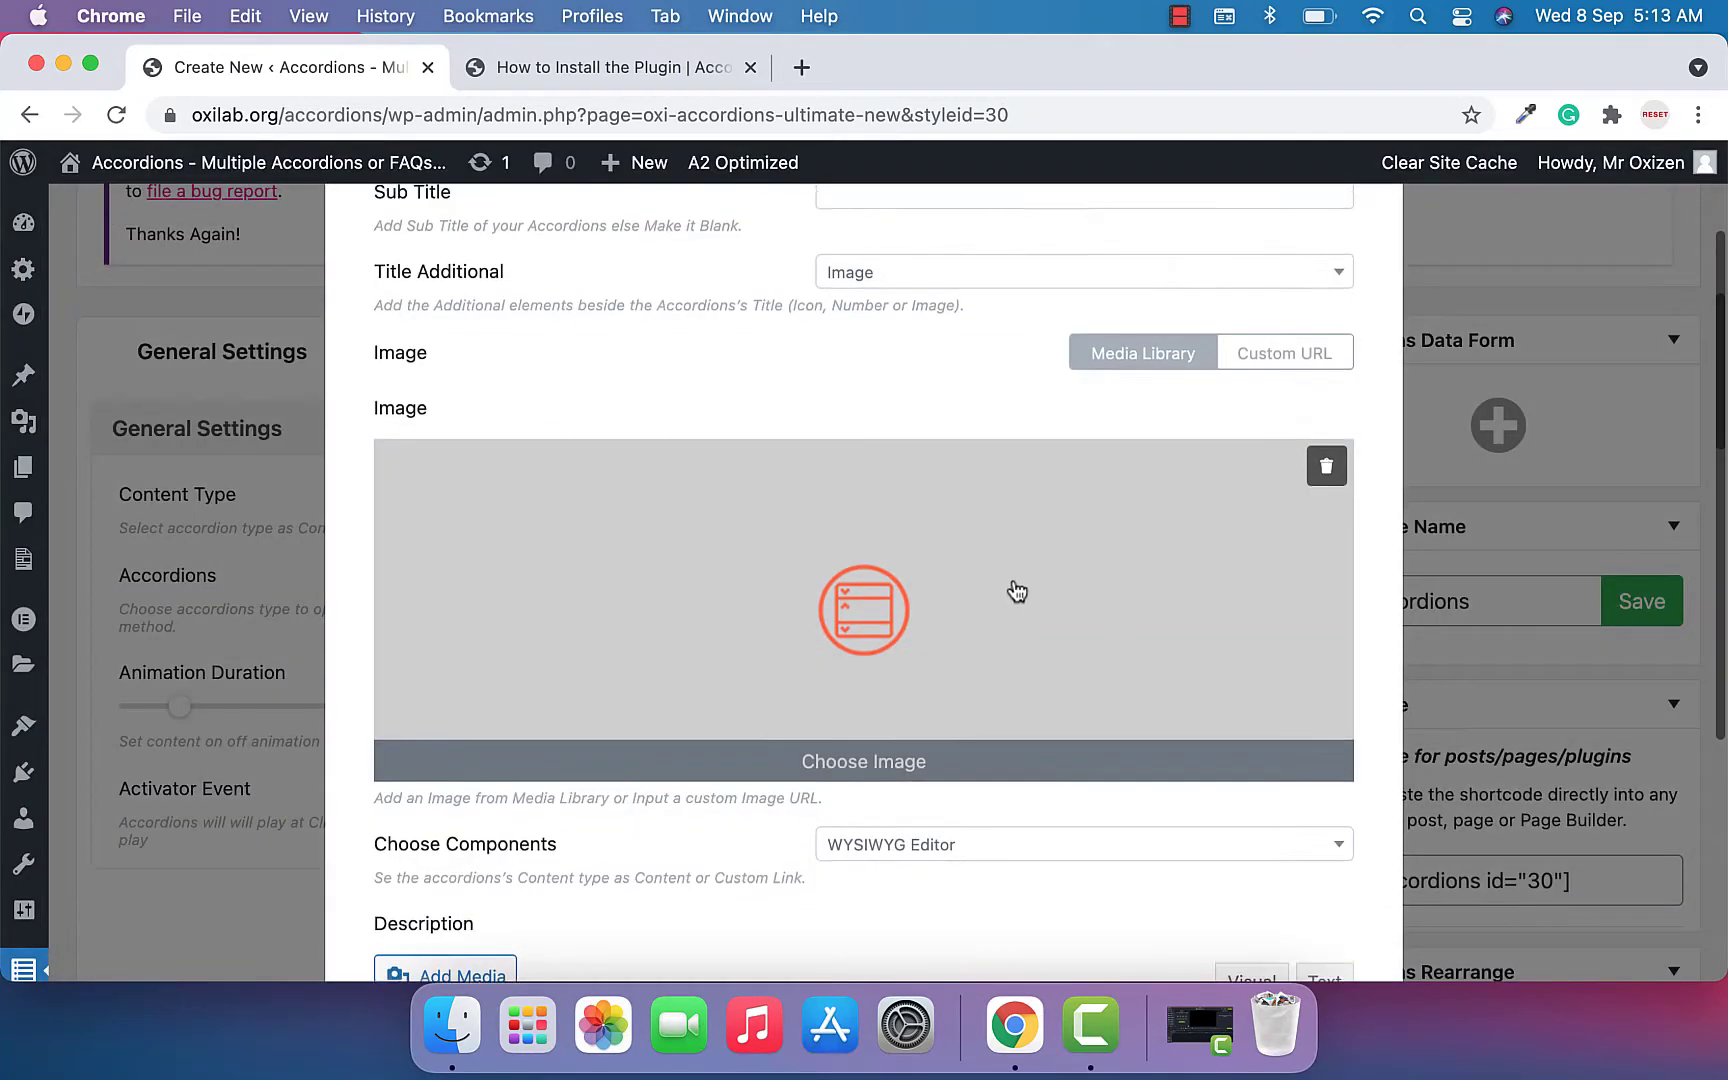
{"action": "scroll", "coordinate": [1014, 591], "scroll_direction": "up", "scroll_amount": 1}
{"action": "left_click", "coordinate": [952, 355]}
{"action": "left_click", "coordinate": [952, 442]}
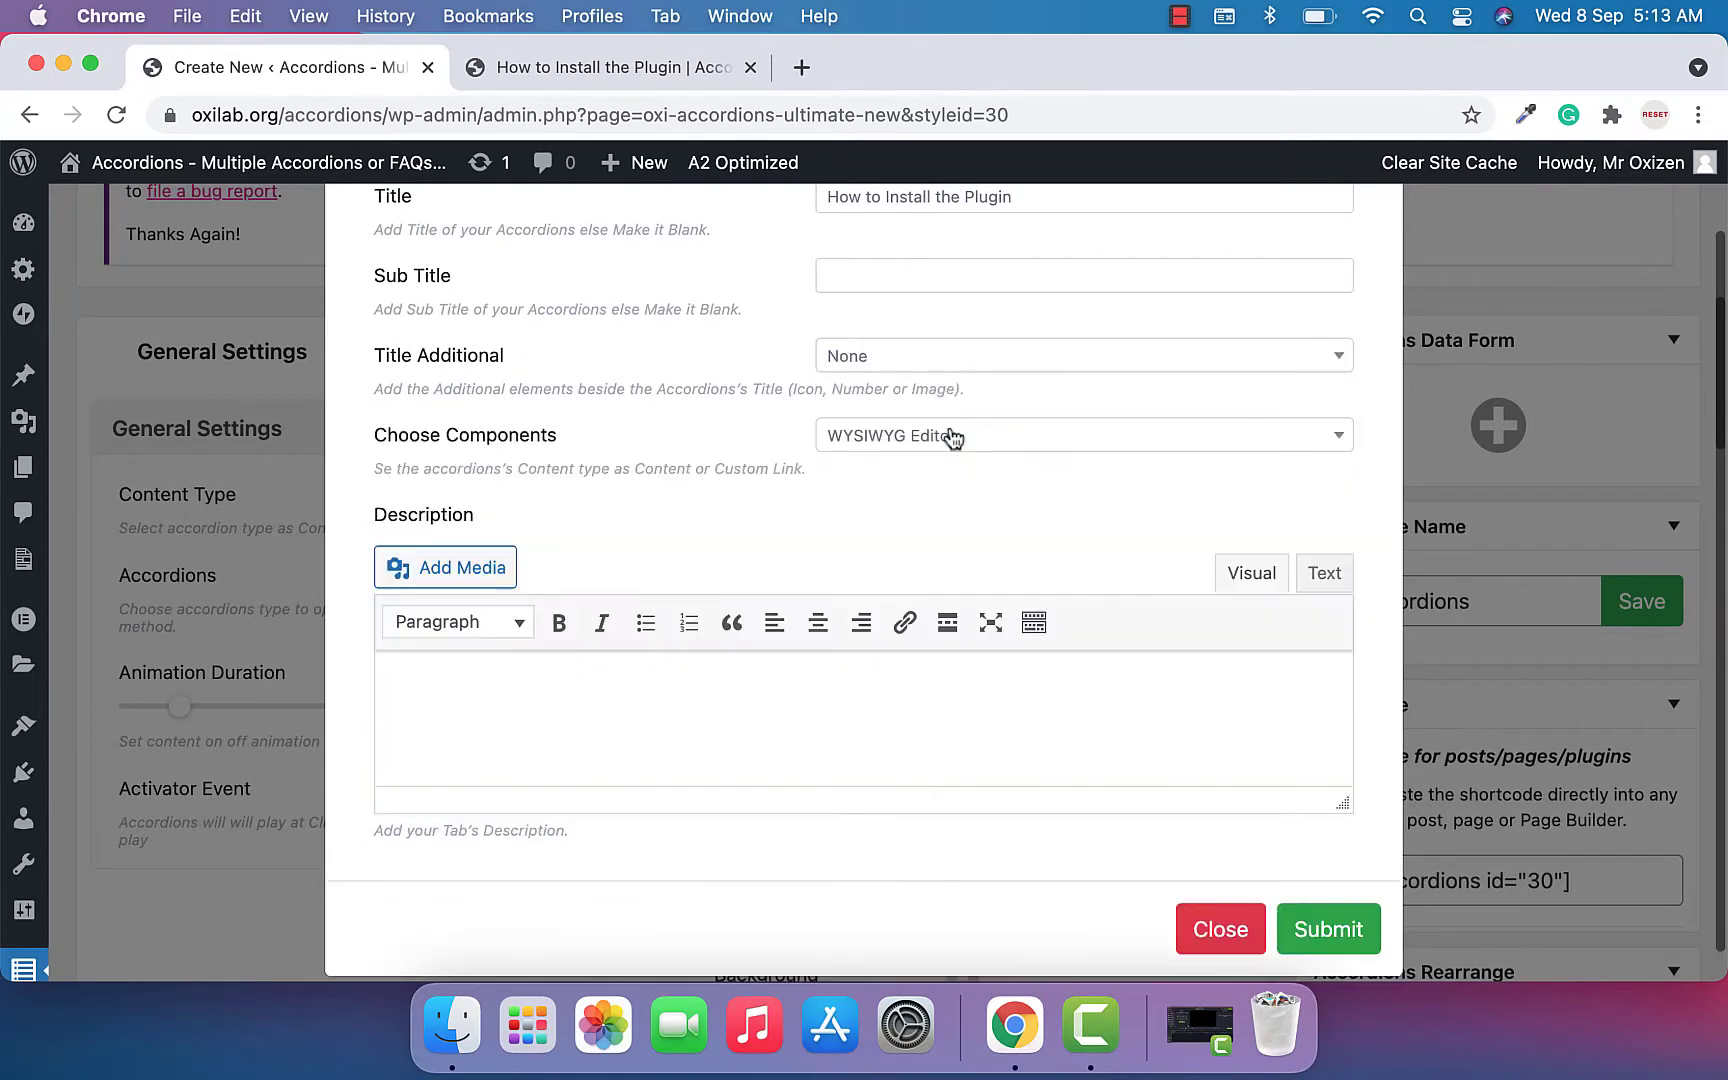
{"action": "scroll", "coordinate": [952, 436], "scroll_direction": "down", "scroll_amount": 1}
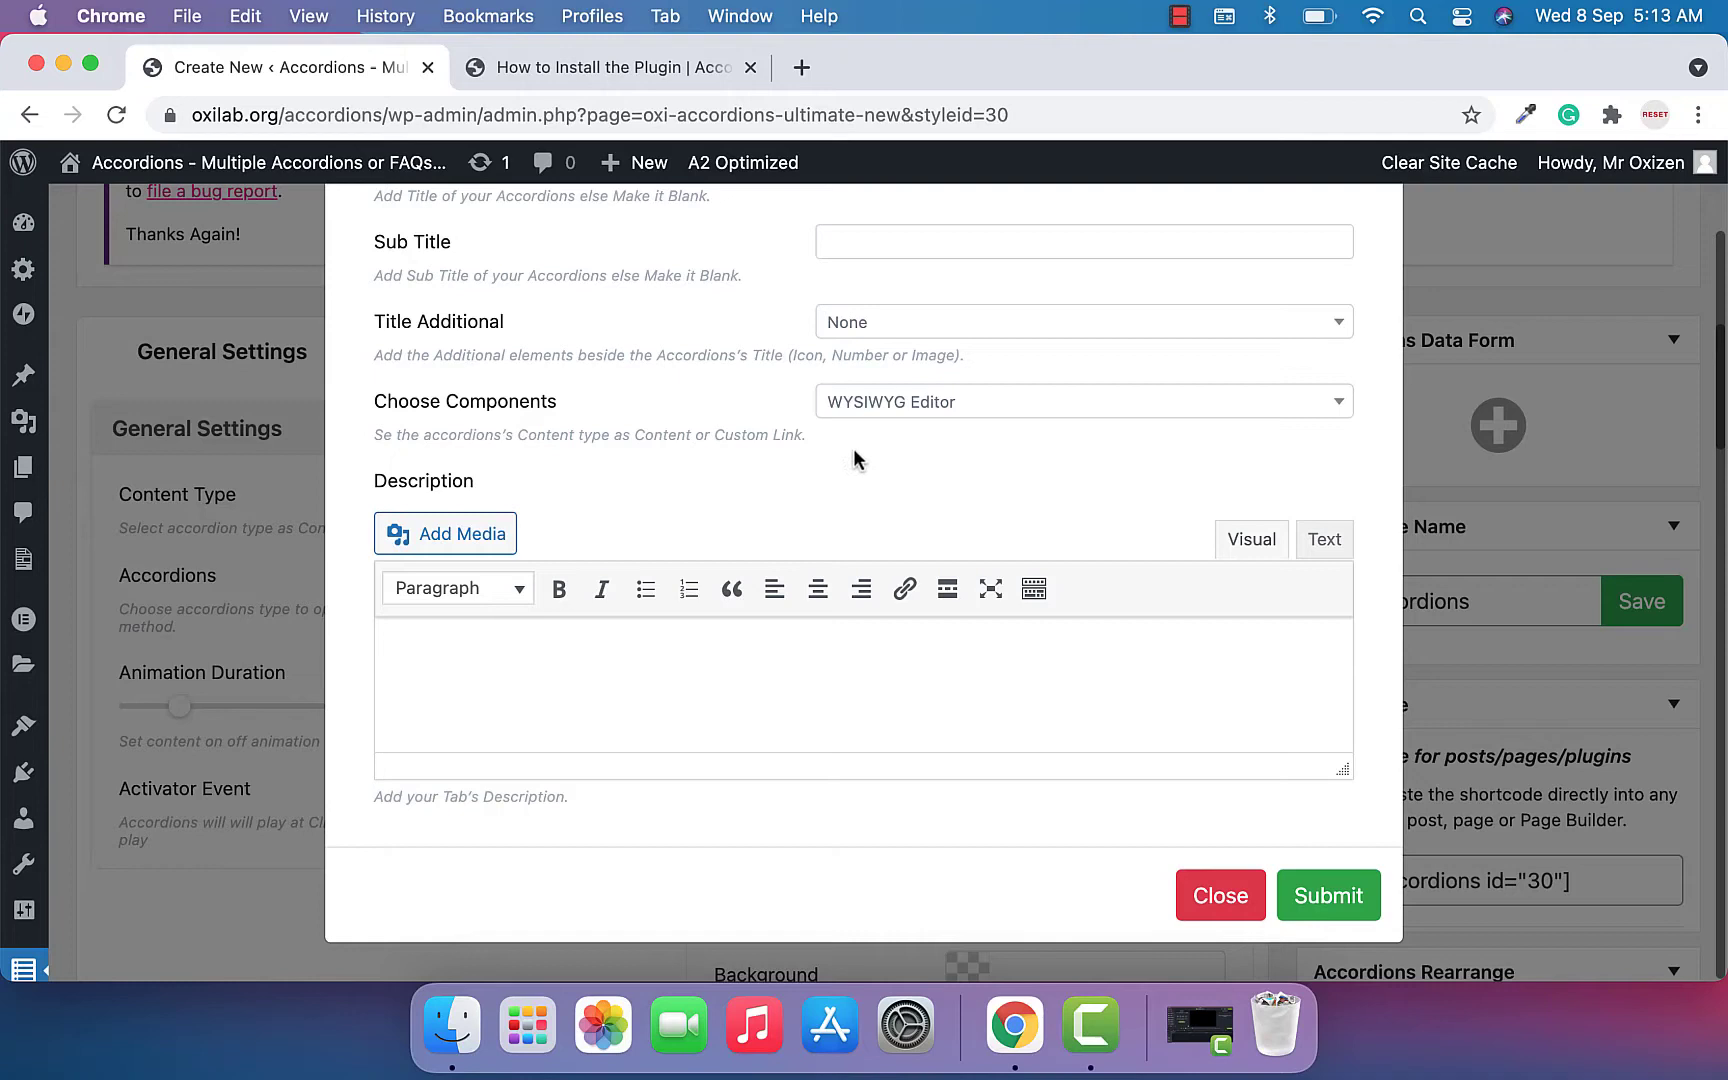
Try Nested Accordions and Custom Link content types, then return to WYSIWYG Editor.
{"action": "left_click", "coordinate": [931, 406]}
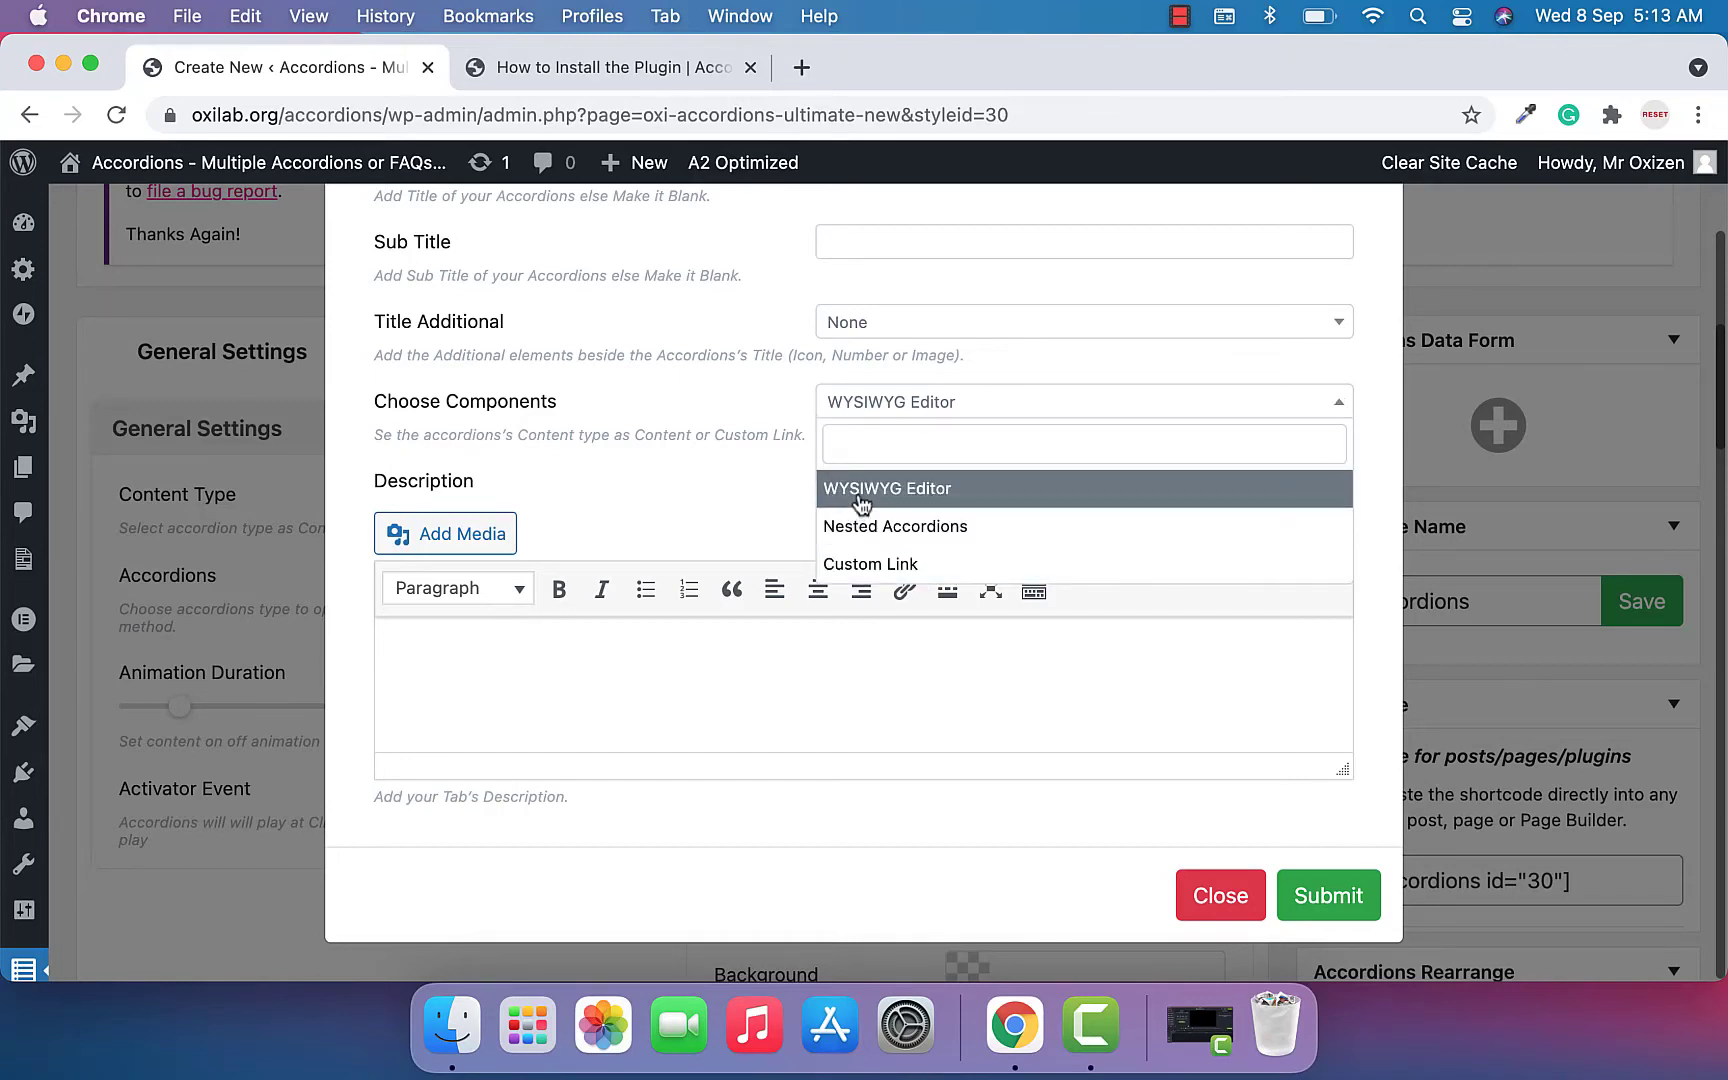
{"action": "left_click", "coordinate": [884, 526]}
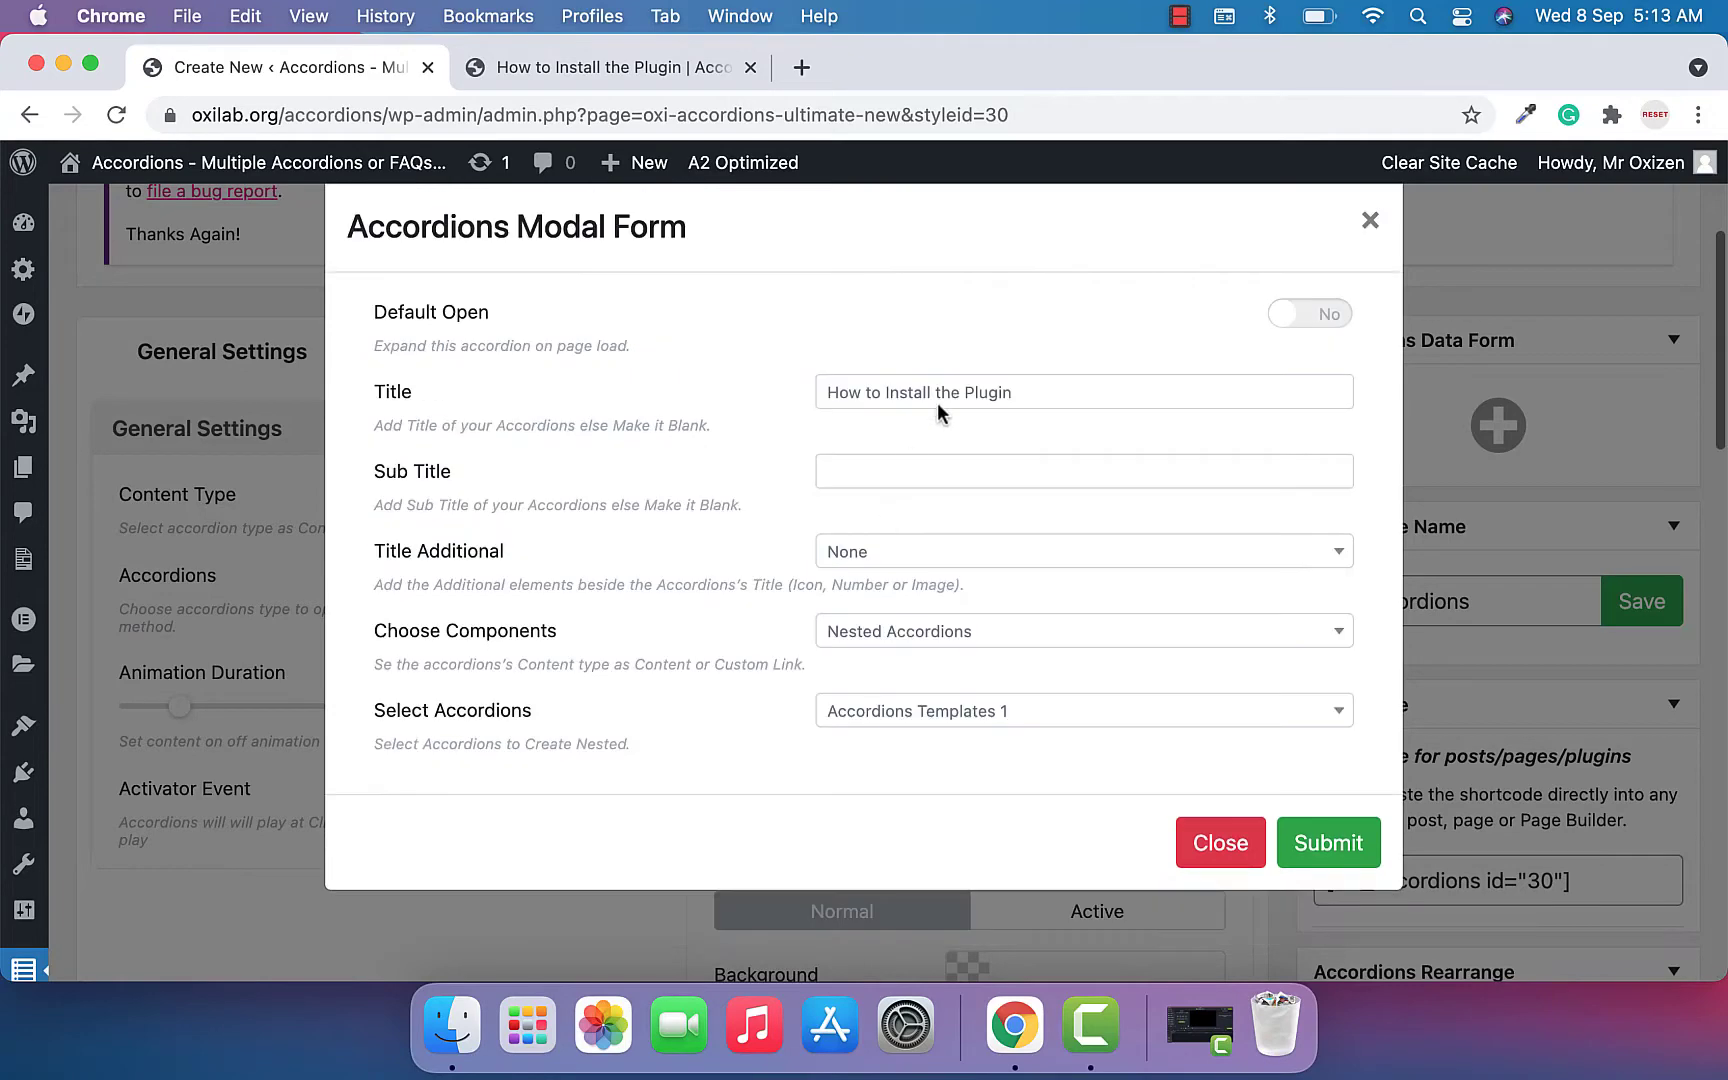
{"action": "left_click", "coordinate": [913, 630]}
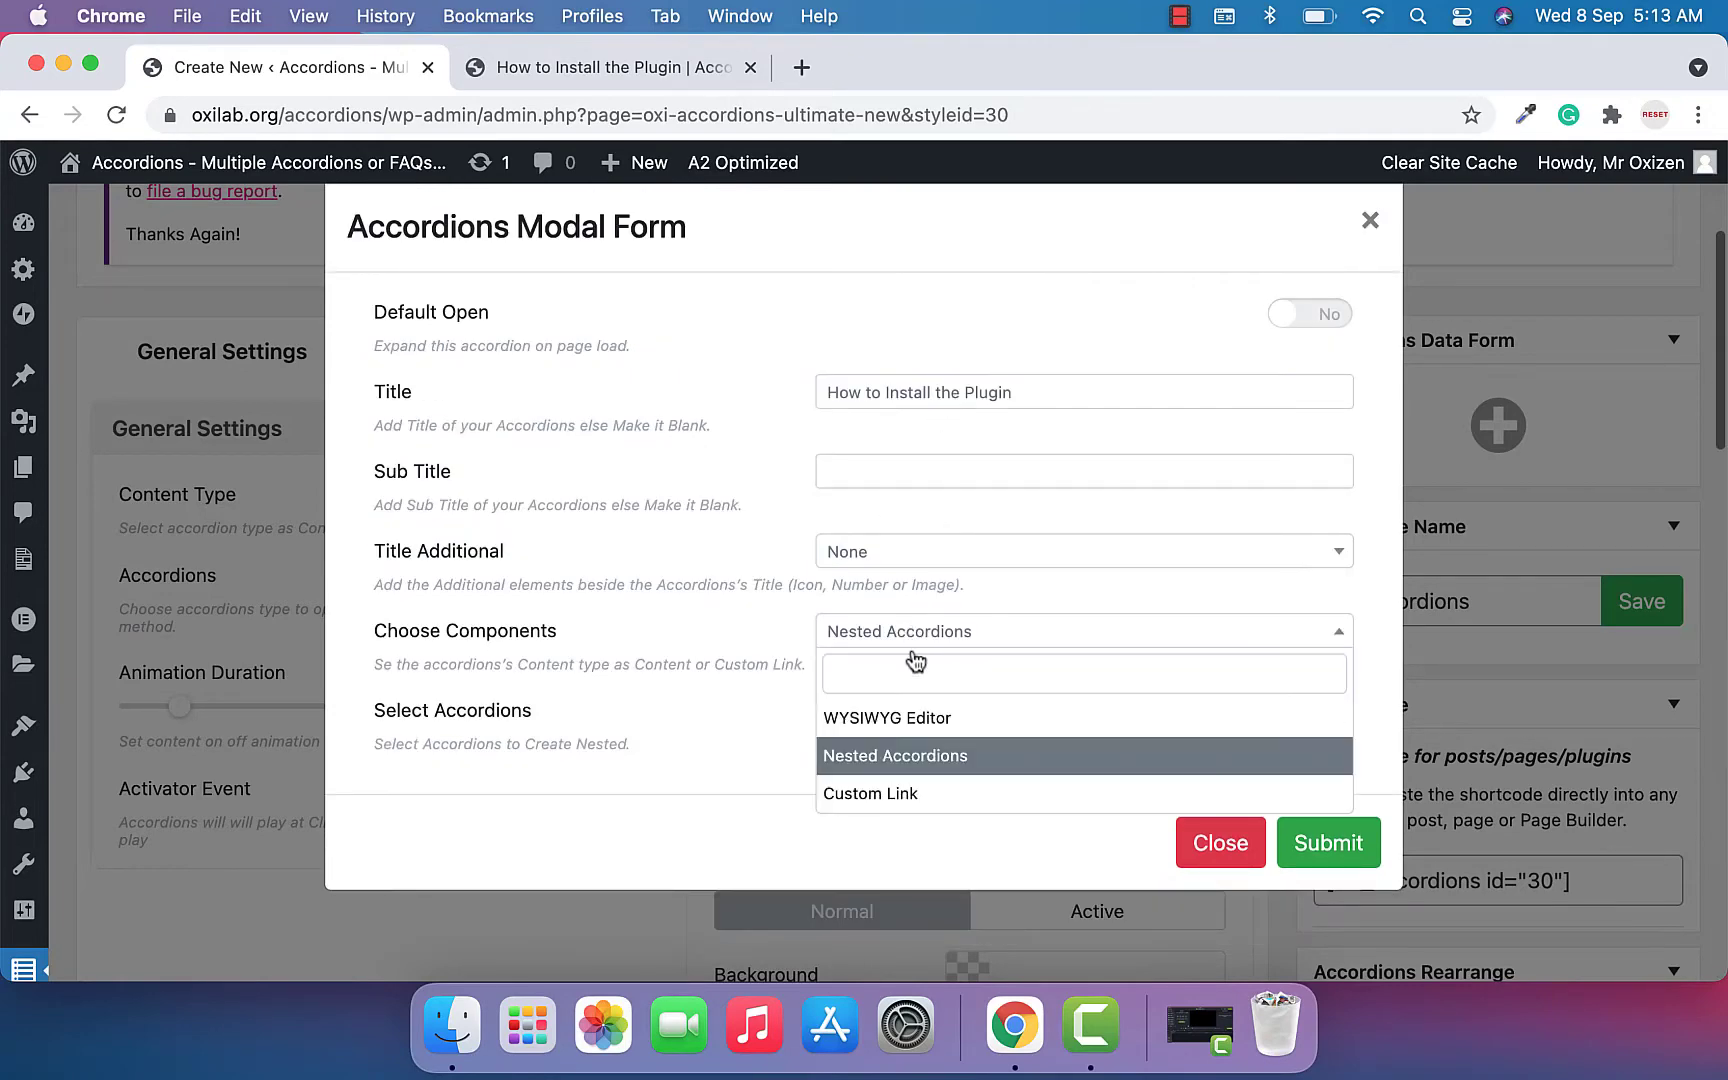
{"action": "left_click", "coordinate": [922, 796]}
{"action": "left_click", "coordinate": [937, 624]}
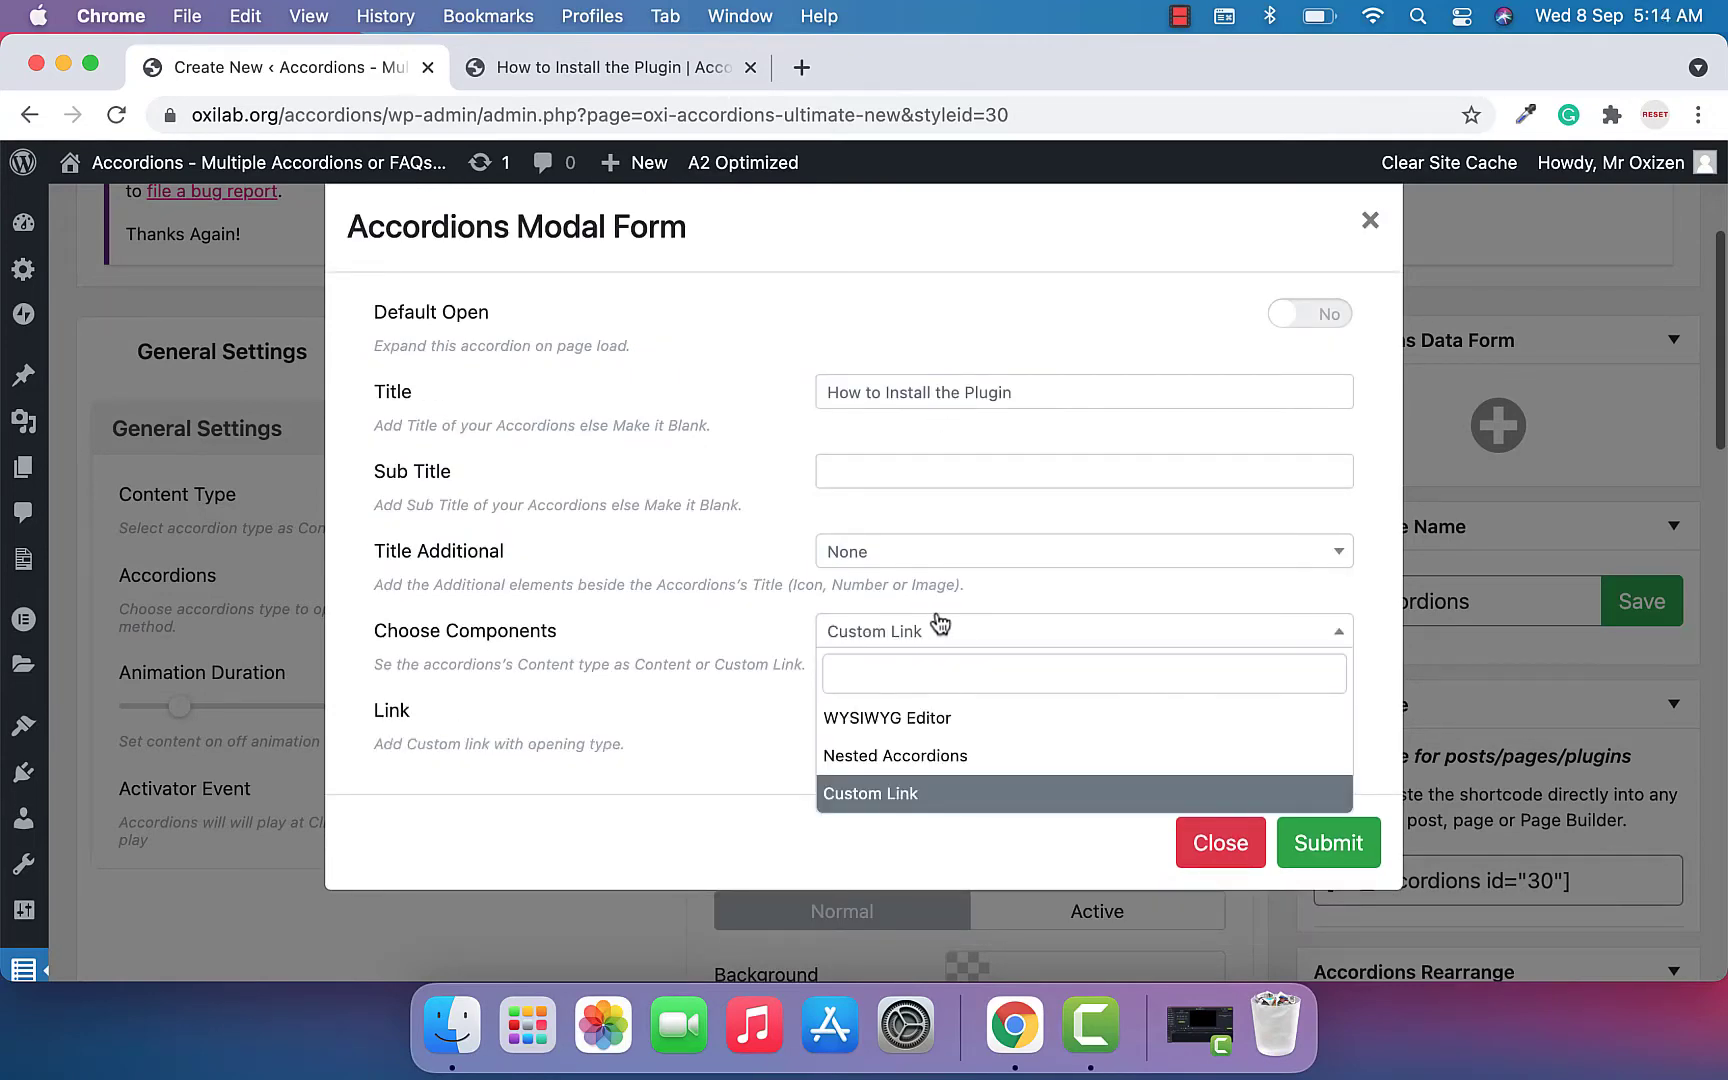
{"action": "left_click", "coordinate": [926, 716]}
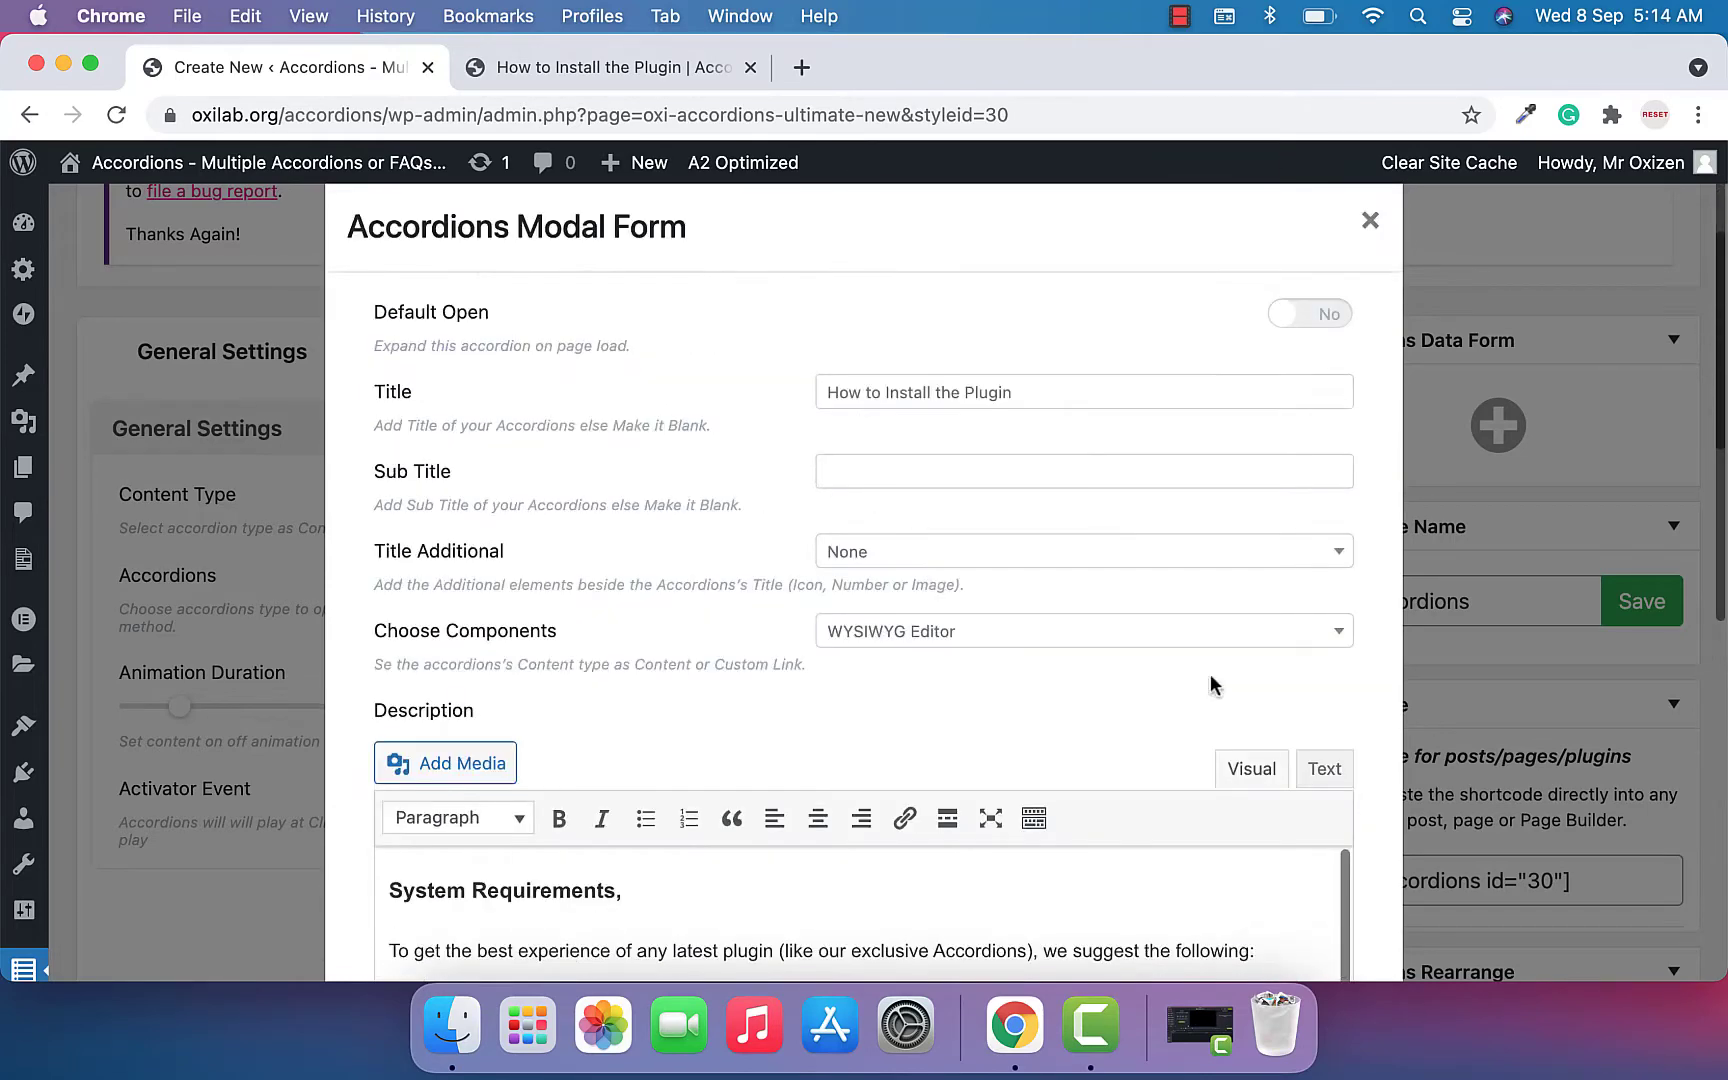
{"action": "scroll", "coordinate": [1209, 675], "scroll_direction": "down", "scroll_amount": 3}
{"action": "scroll", "coordinate": [1210, 675], "scroll_direction": "down", "scroll_amount": 3}
Switch the content to a nested accordion using Accordions Templates 23.
{"action": "left_click", "coordinate": [1167, 634]}
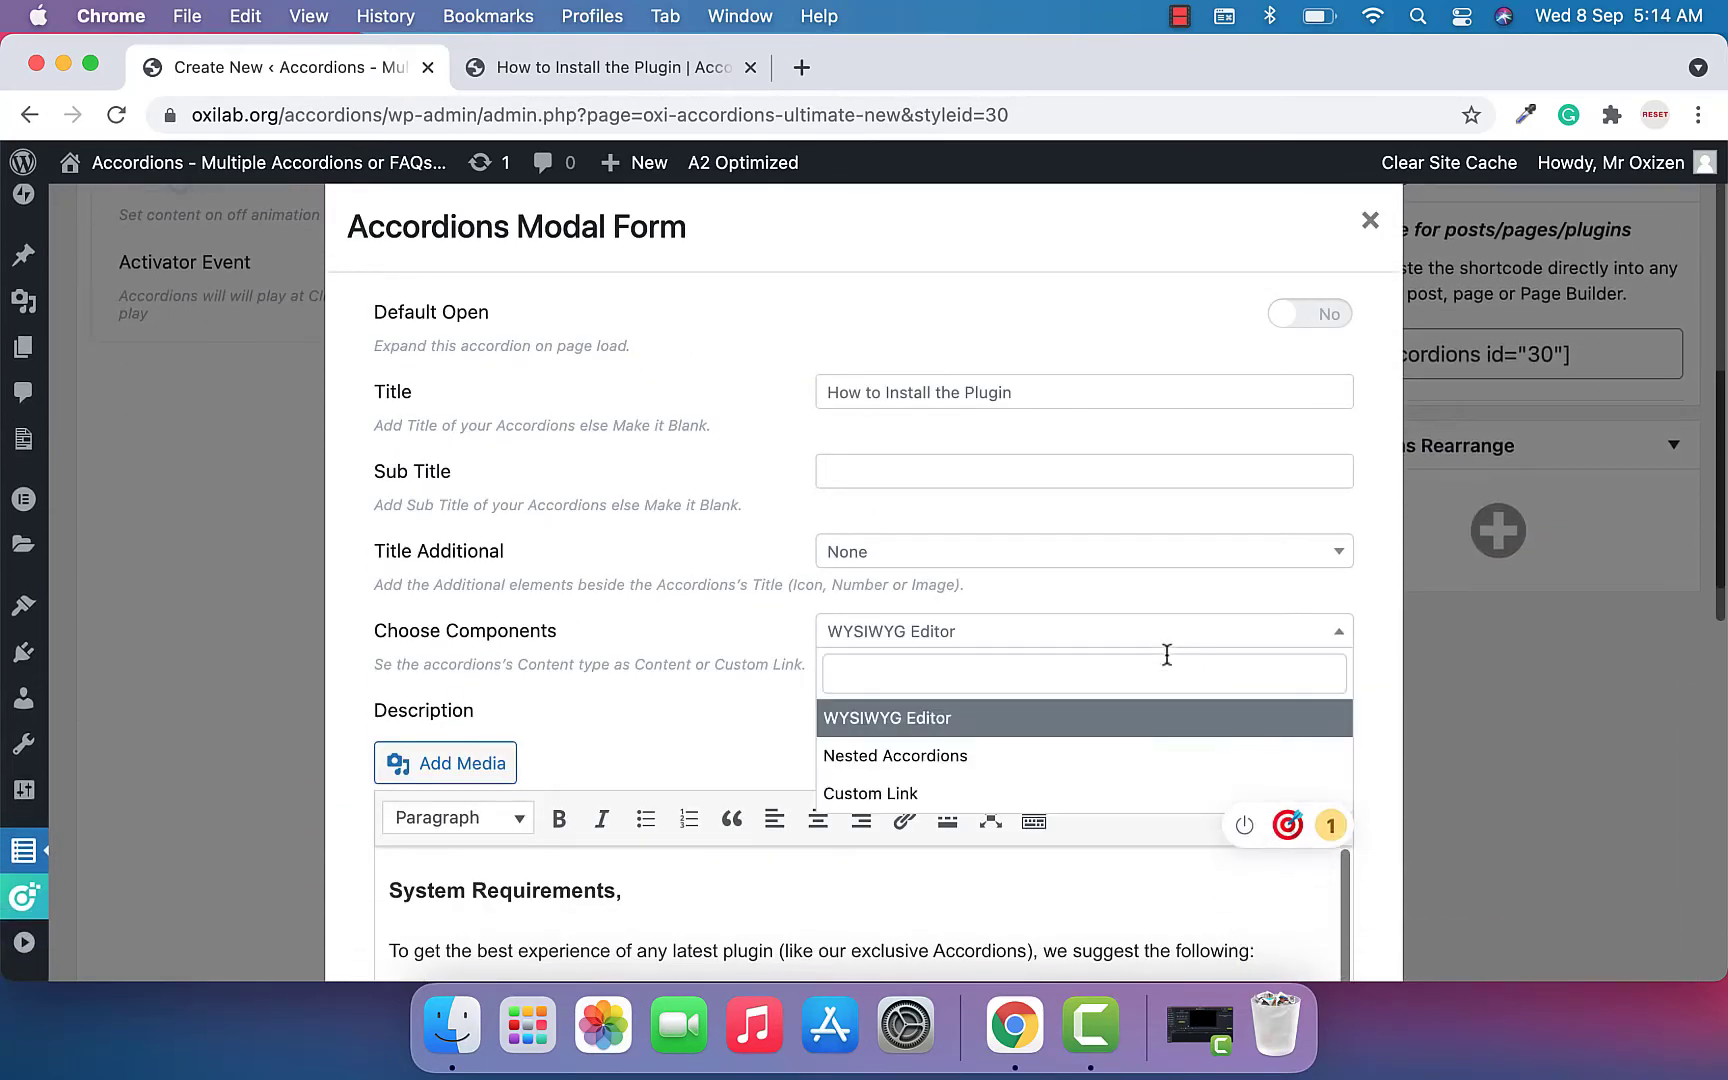
{"action": "left_click", "coordinate": [1142, 753]}
{"action": "left_click", "coordinate": [1034, 710]}
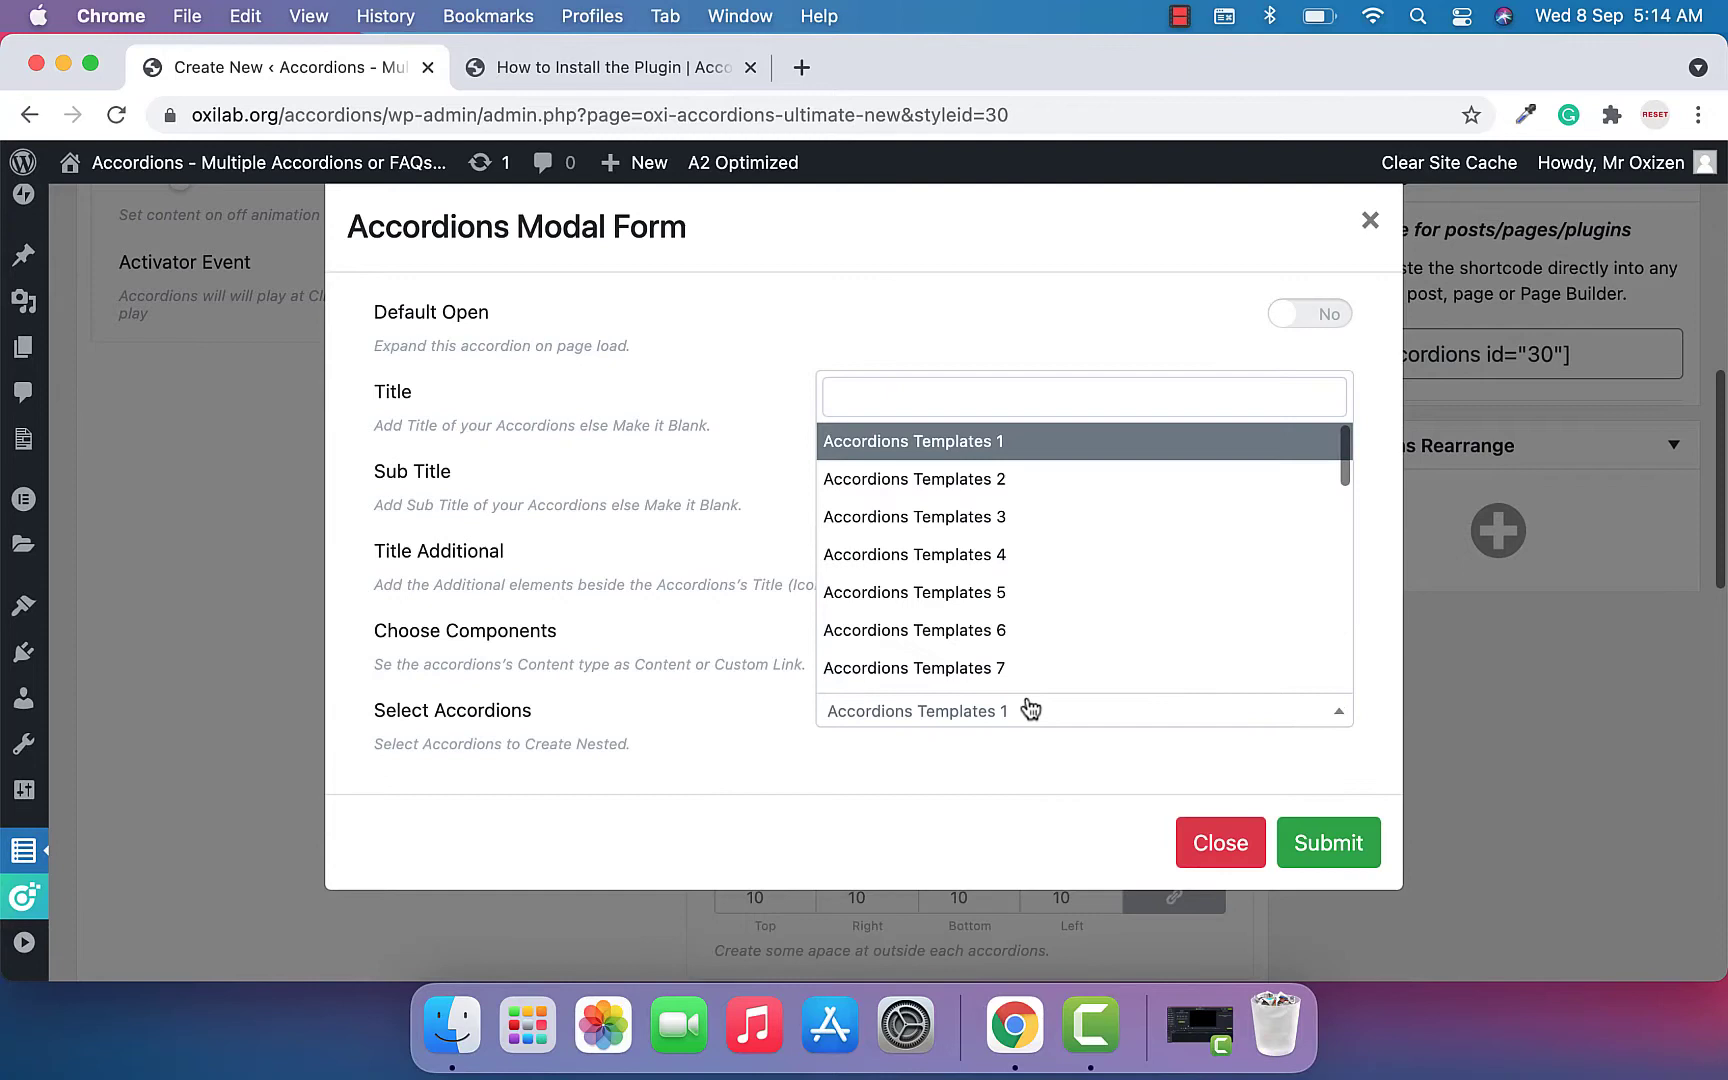
{"action": "scroll", "coordinate": [945, 540], "scroll_direction": "down", "scroll_amount": 5}
{"action": "left_click", "coordinate": [919, 454]}
{"action": "left_click", "coordinate": [922, 706]}
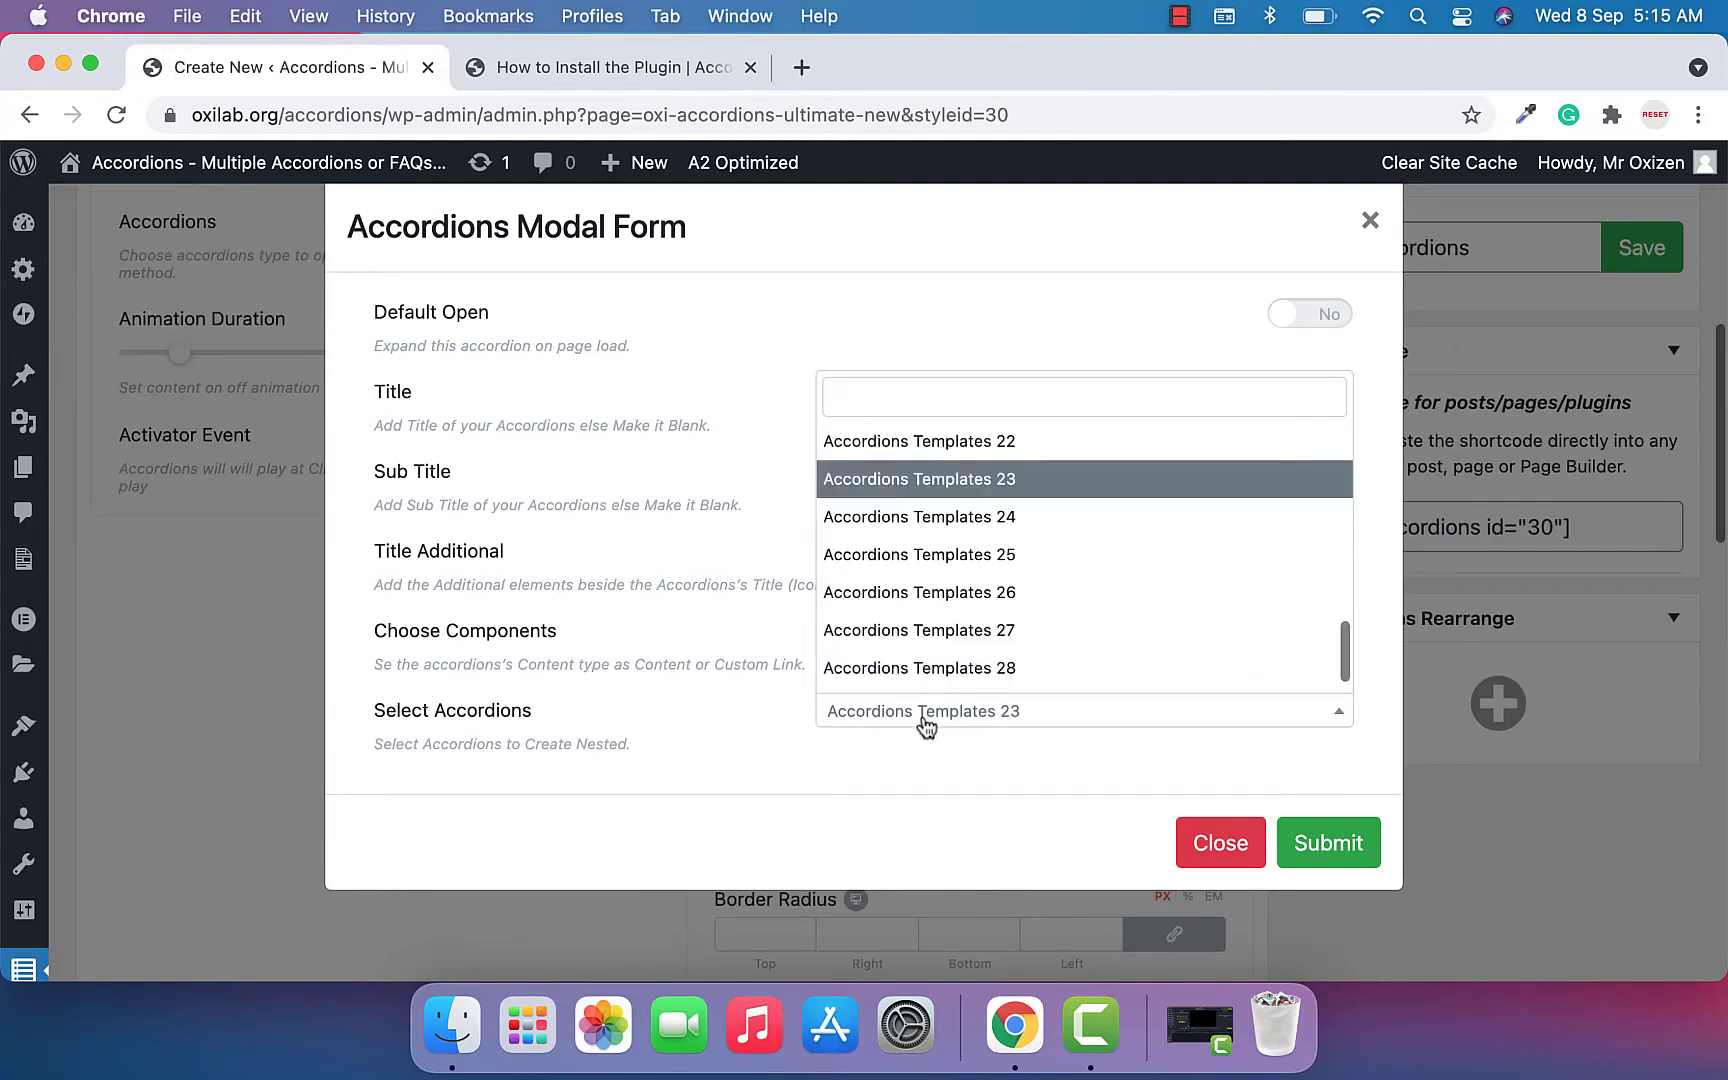
{"action": "left_click", "coordinate": [708, 656]}
Switch to Custom Link, paste the documentation URL, and check the new-window option.
{"action": "left_click", "coordinate": [868, 634]}
{"action": "left_click", "coordinate": [879, 796]}
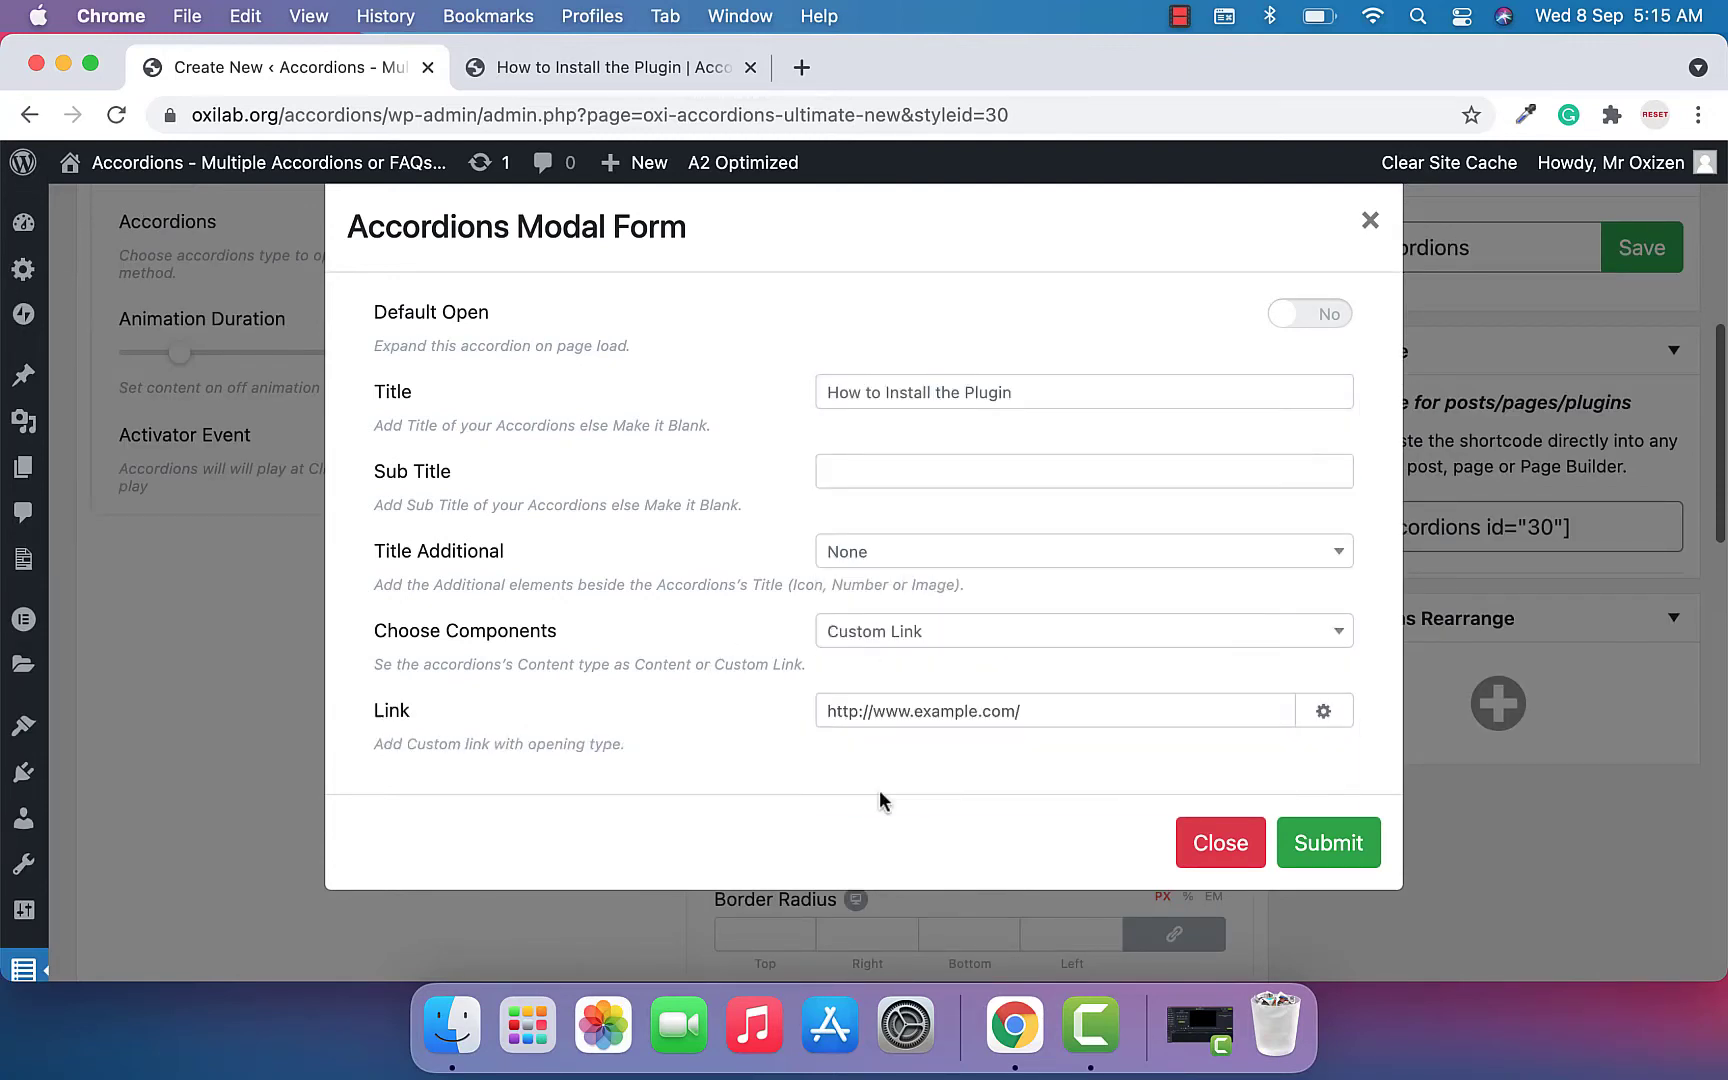
{"action": "triple_click", "coordinate": [963, 712]}
{"action": "key", "text": "ctrl+v"}
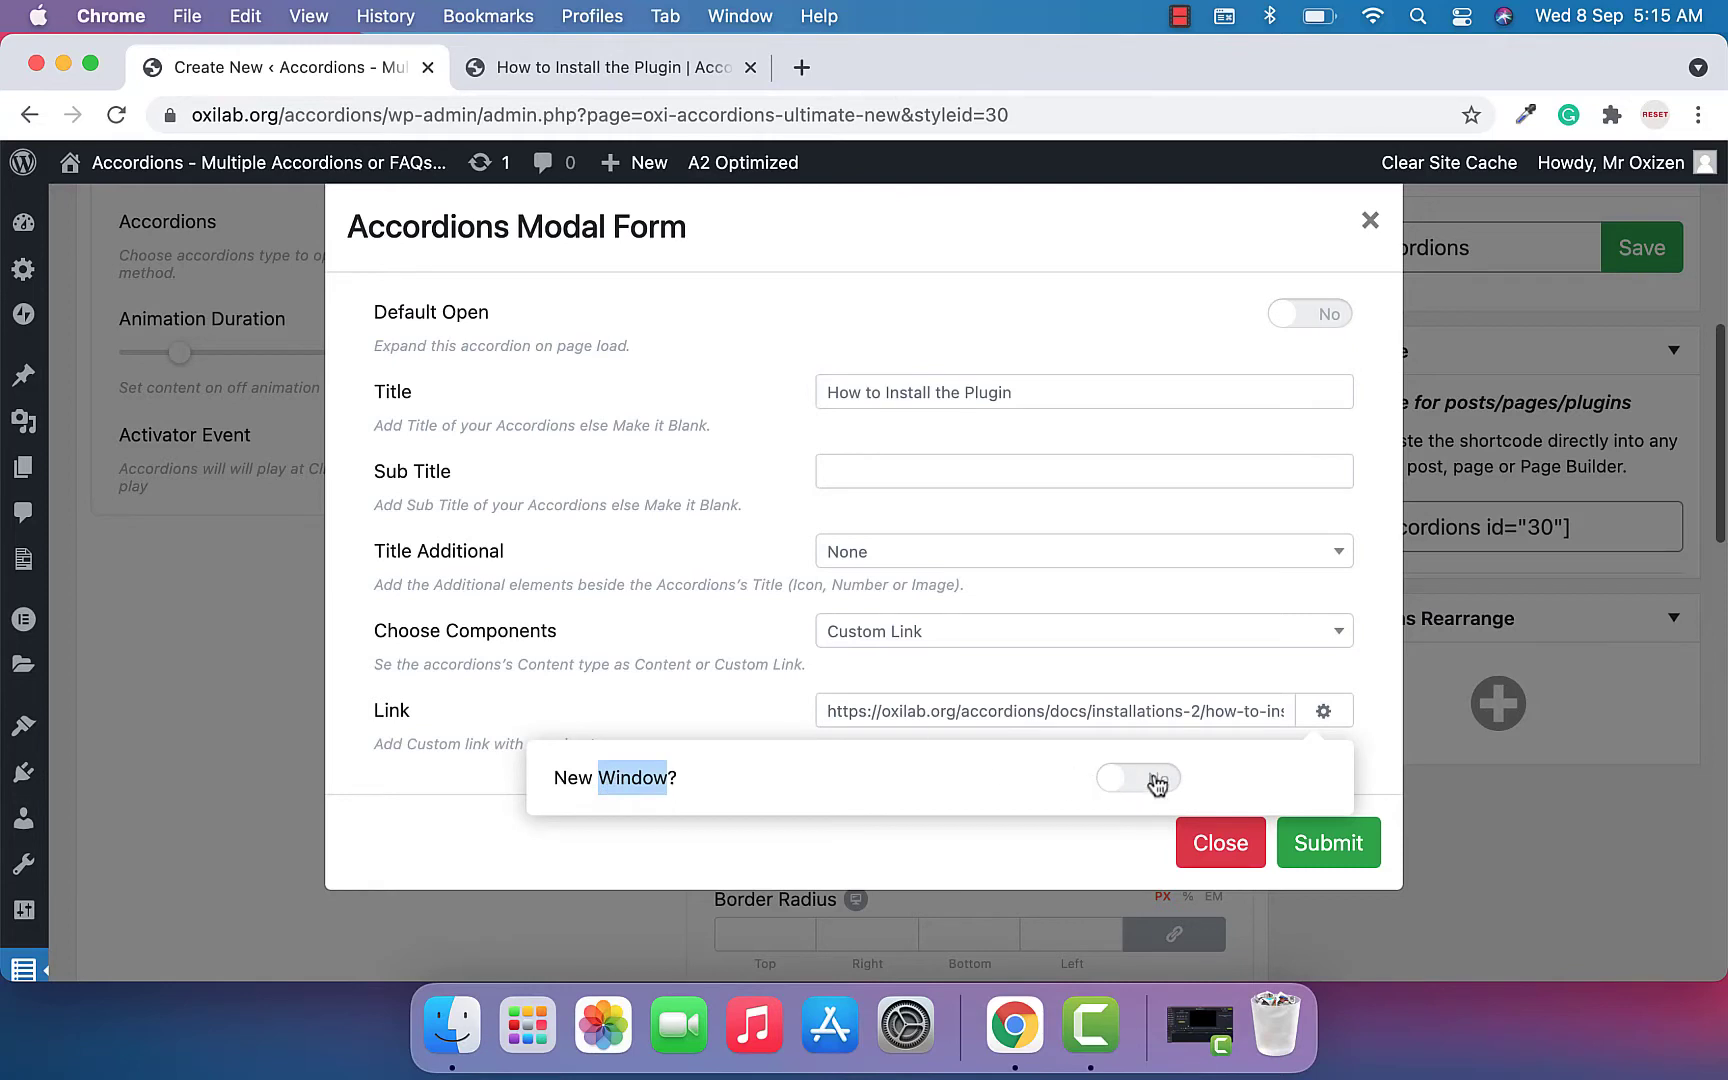
{"action": "left_click", "coordinate": [1158, 781]}
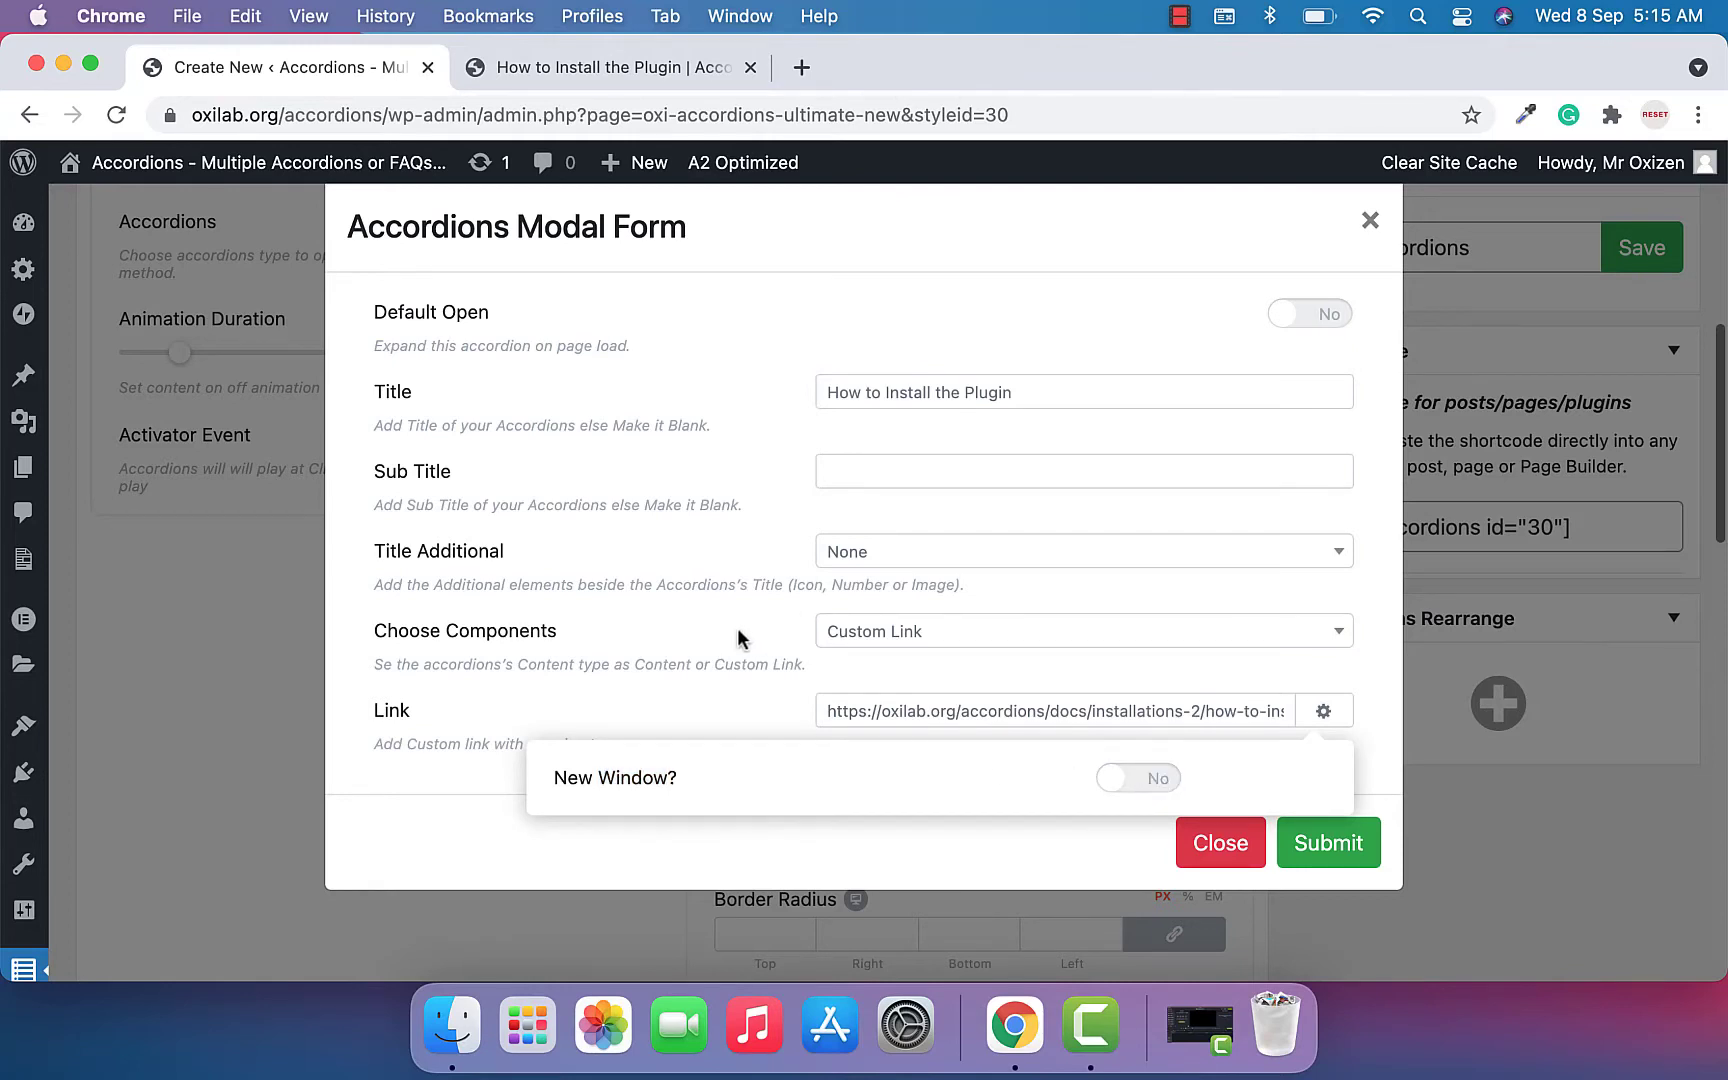
Return the item to the WYSIWYG Editor description and submit it.
{"action": "left_click", "coordinate": [929, 644]}
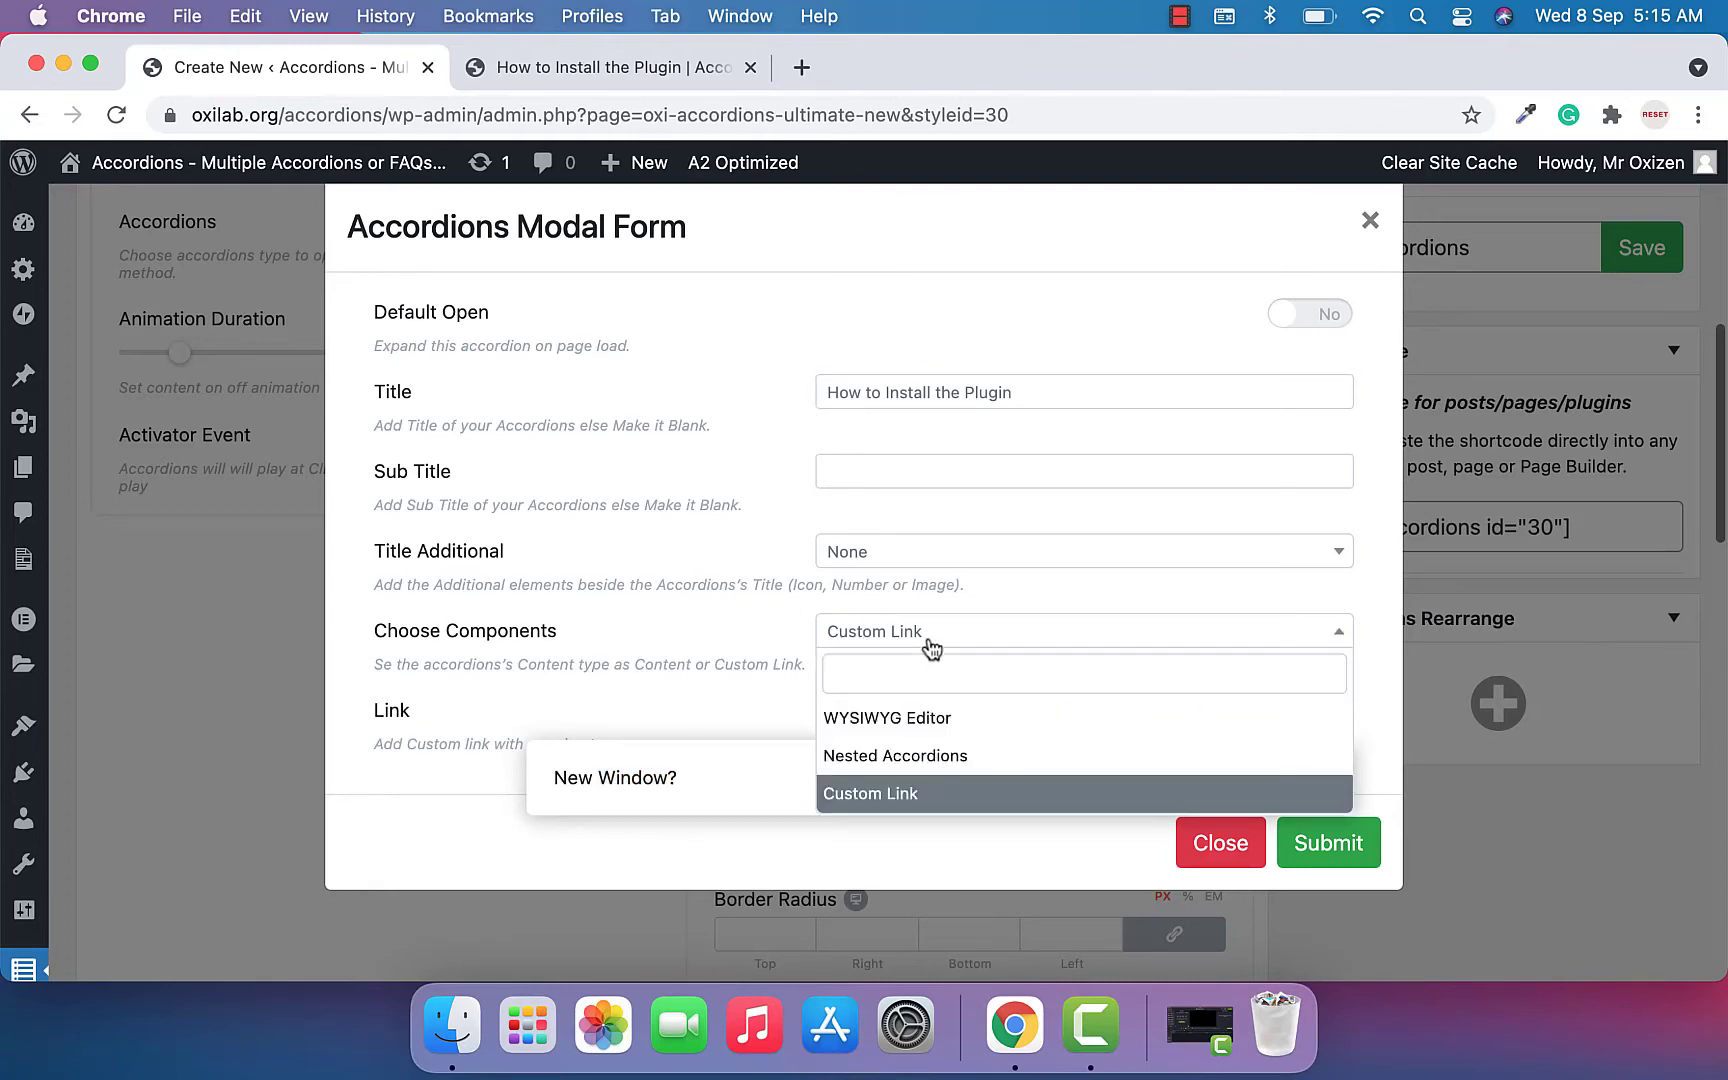
{"action": "left_click", "coordinate": [937, 716]}
{"action": "scroll", "coordinate": [839, 704], "scroll_direction": "down", "scroll_amount": 1}
{"action": "scroll", "coordinate": [840, 703], "scroll_direction": "down", "scroll_amount": 1}
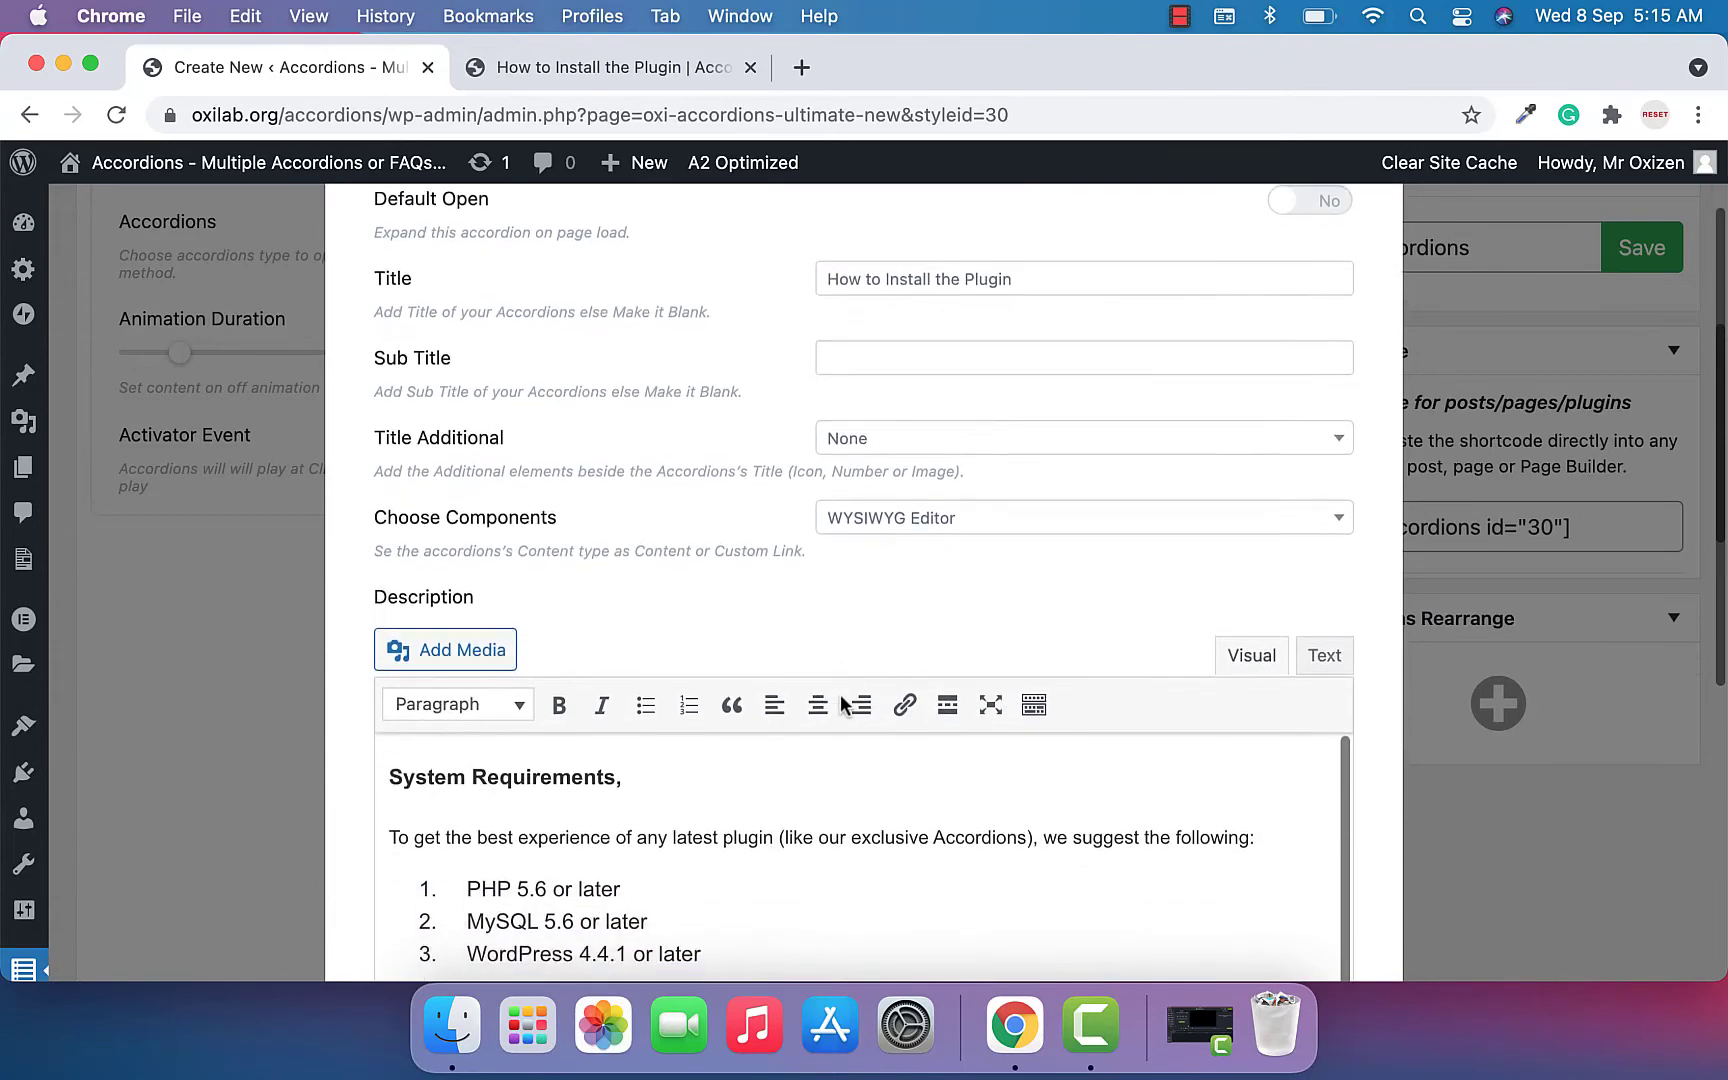
{"action": "scroll", "coordinate": [840, 703], "scroll_direction": "down", "scroll_amount": 1}
{"action": "scroll", "coordinate": [839, 703], "scroll_direction": "down", "scroll_amount": 3}
{"action": "scroll", "coordinate": [840, 704], "scroll_direction": "down", "scroll_amount": 2}
{"action": "scroll", "coordinate": [840, 703], "scroll_direction": "down", "scroll_amount": 3}
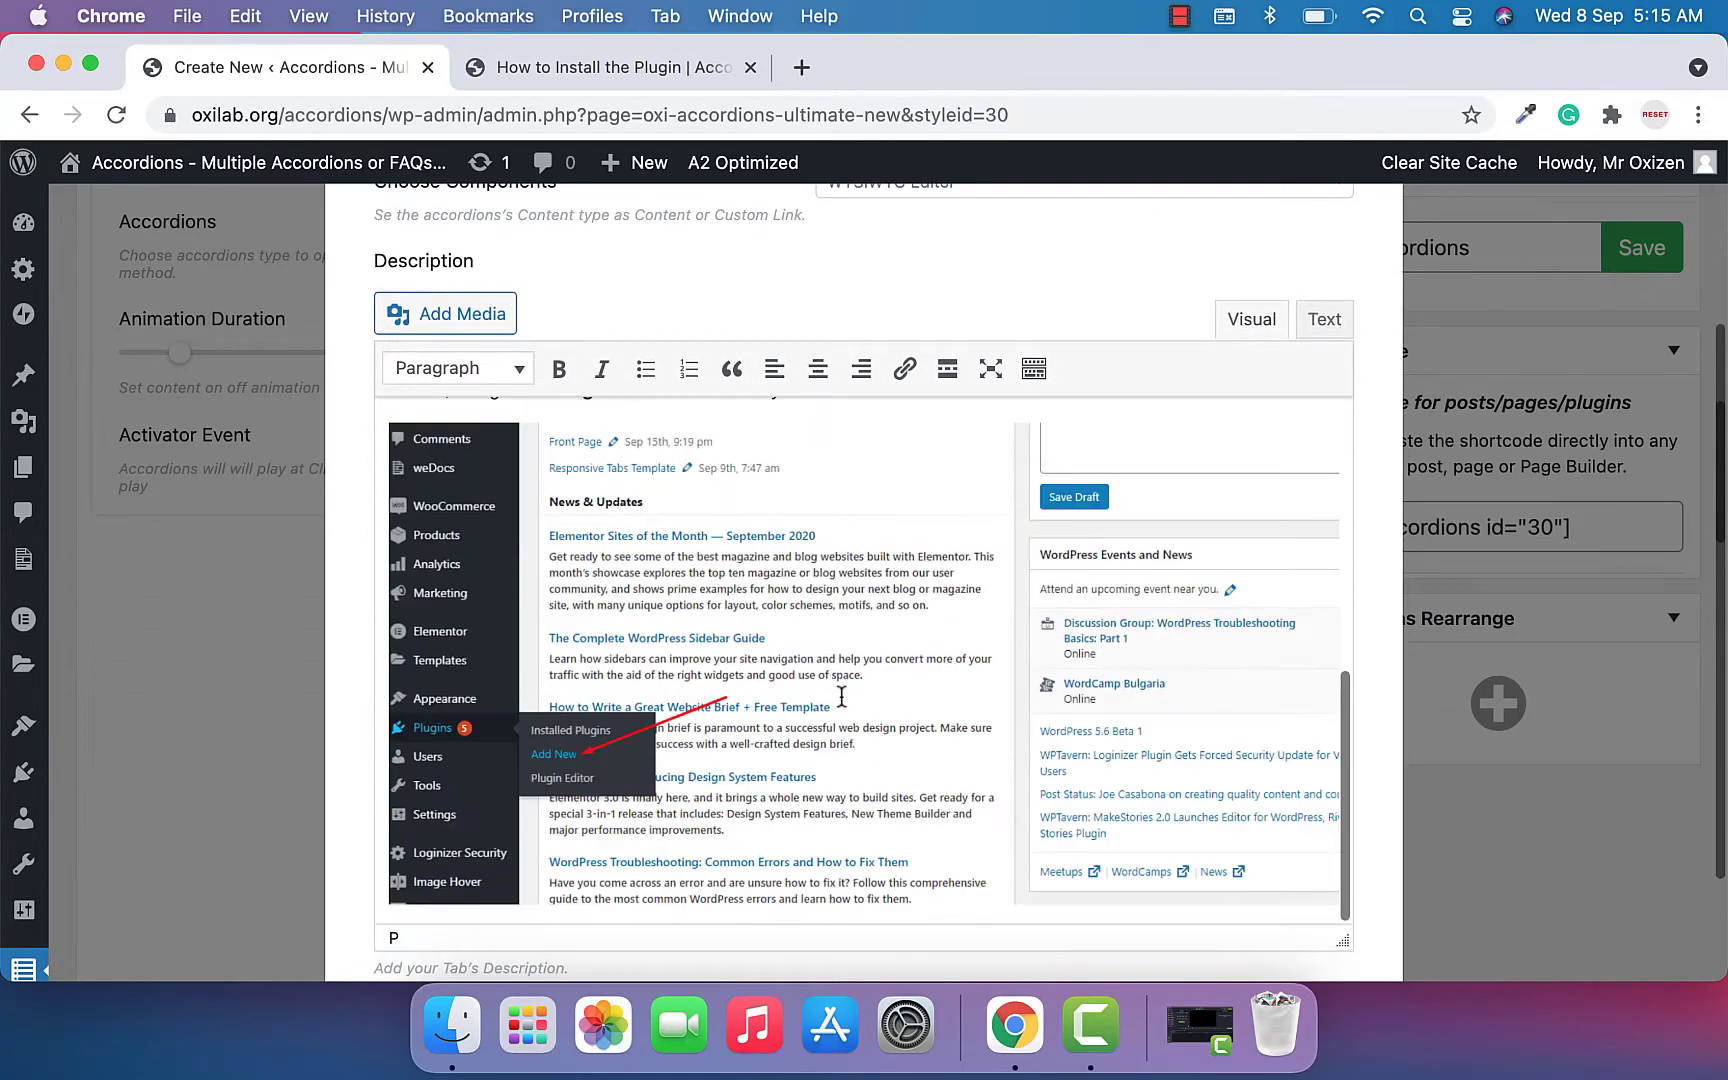
{"action": "scroll", "coordinate": [1312, 857], "scroll_direction": "down", "scroll_amount": 2}
{"action": "left_click", "coordinate": [1331, 913]}
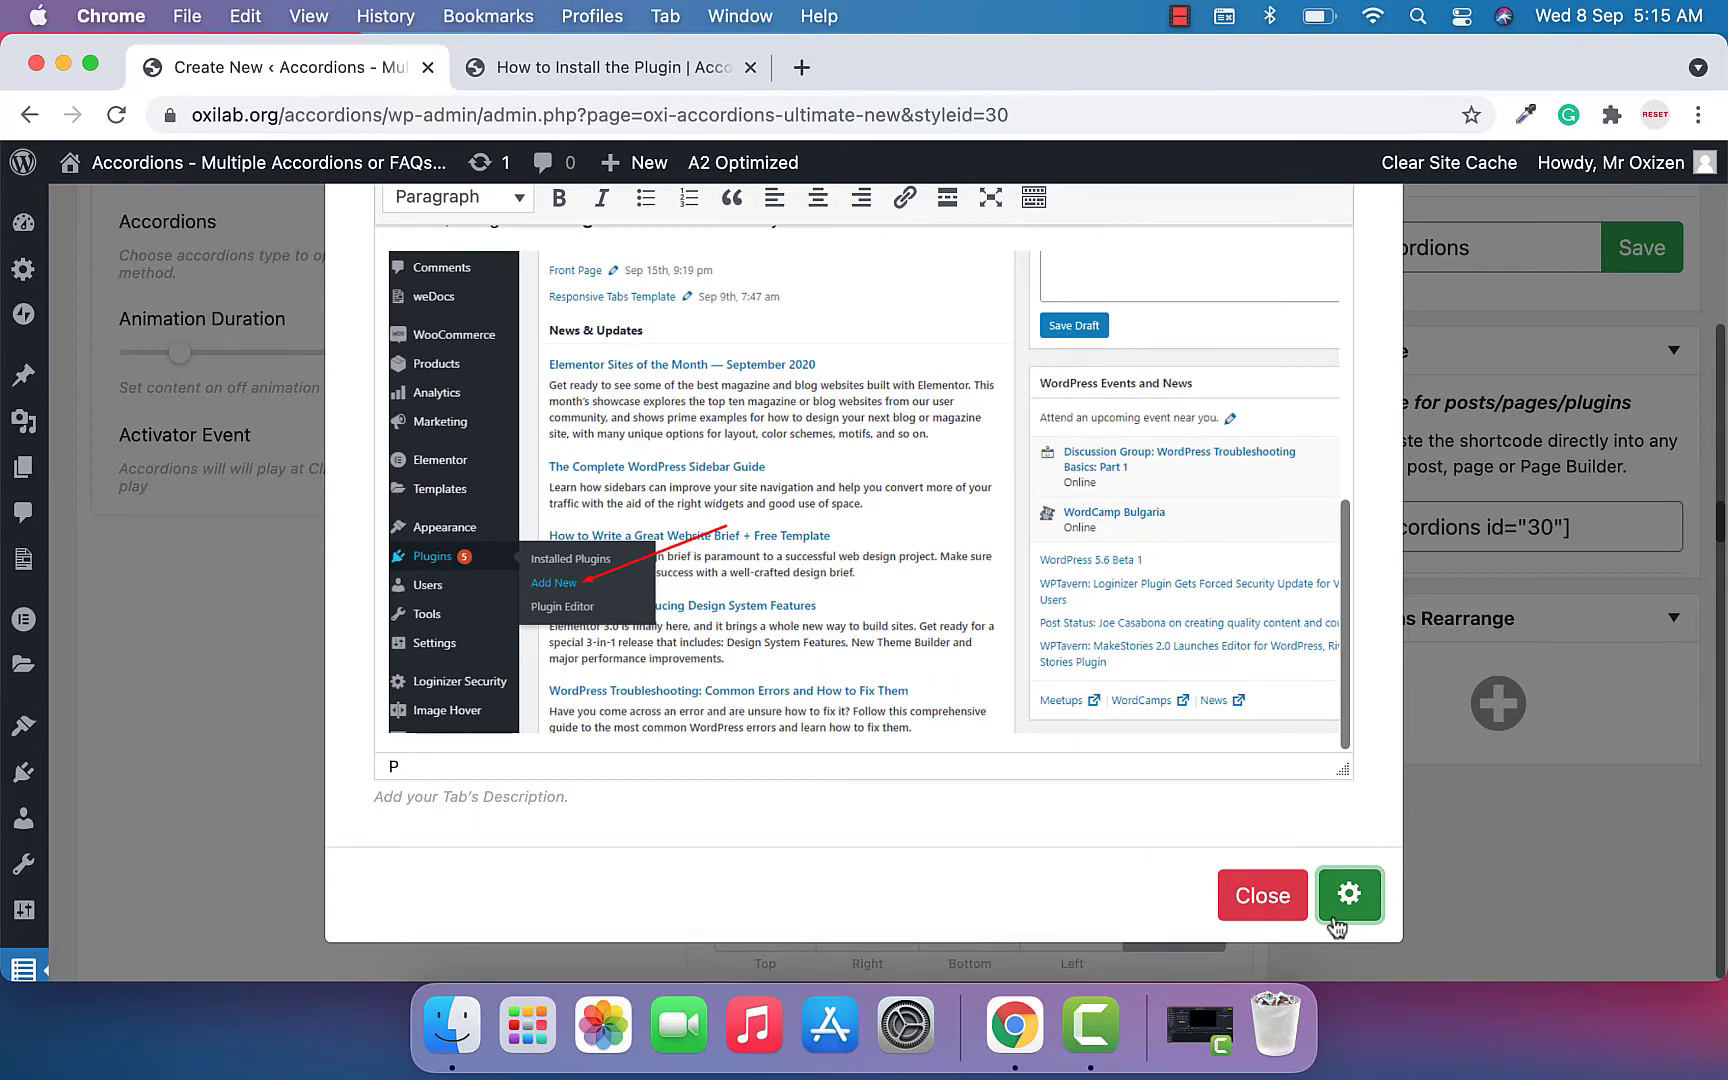
{"action": "scroll", "coordinate": [1334, 918], "scroll_direction": "down", "scroll_amount": 10}
{"action": "scroll", "coordinate": [429, 802], "scroll_direction": "down", "scroll_amount": 3}
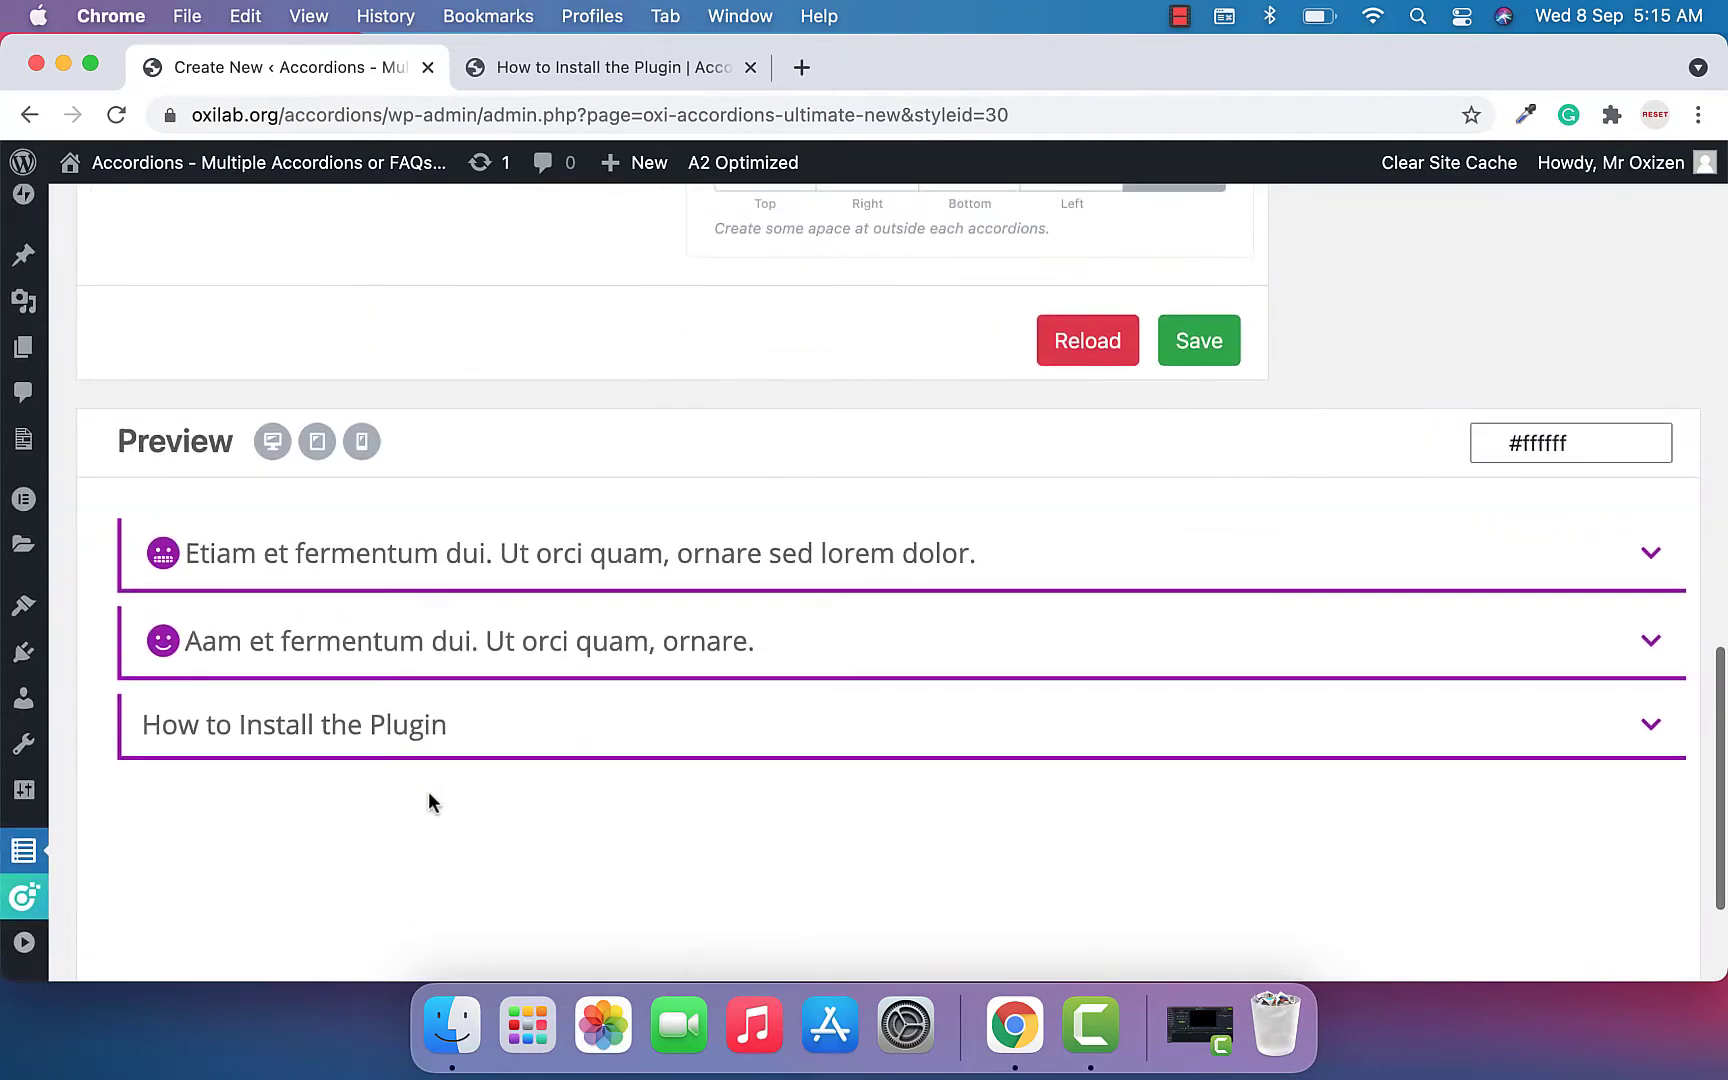
Delete the first placeholder FAQ item from the accordion.
{"action": "left_click", "coordinate": [821, 563]}
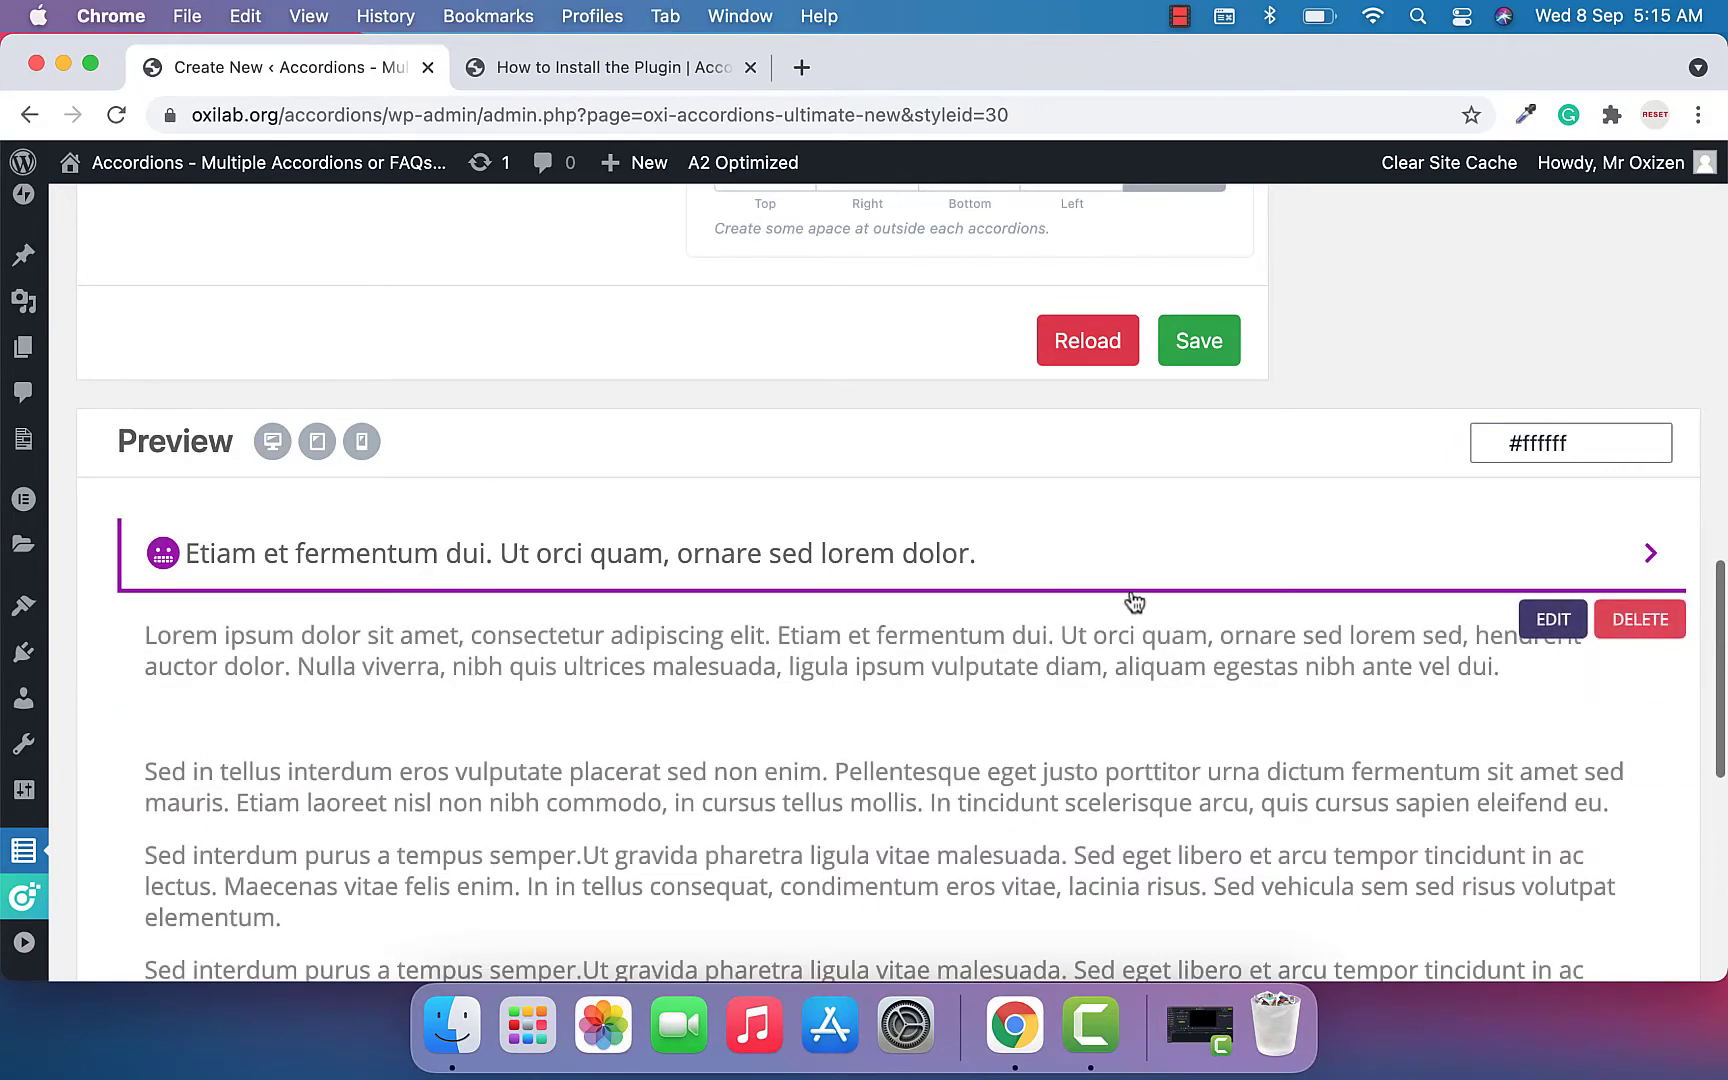
{"action": "left_click", "coordinate": [1640, 619]}
{"action": "left_click", "coordinate": [1080, 269]}
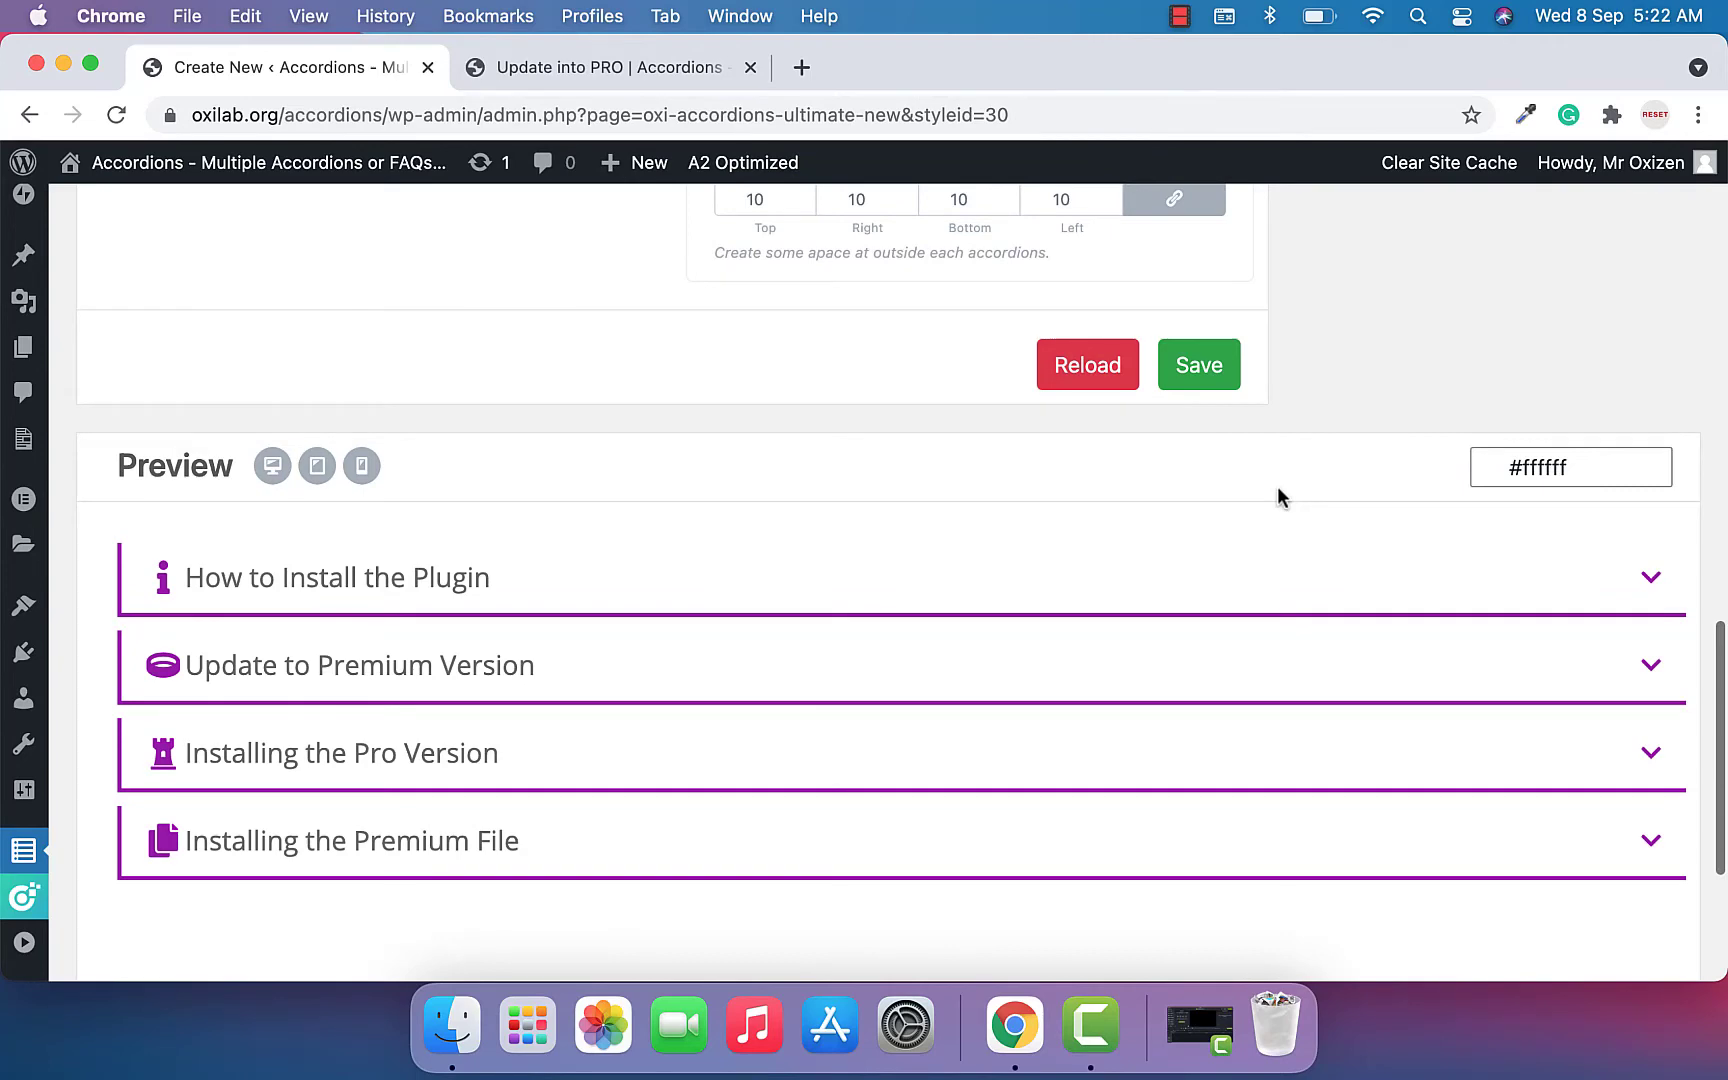
Set Default Open to Yes for How to Install the Plugin and submit.
{"action": "left_click", "coordinate": [1214, 587]}
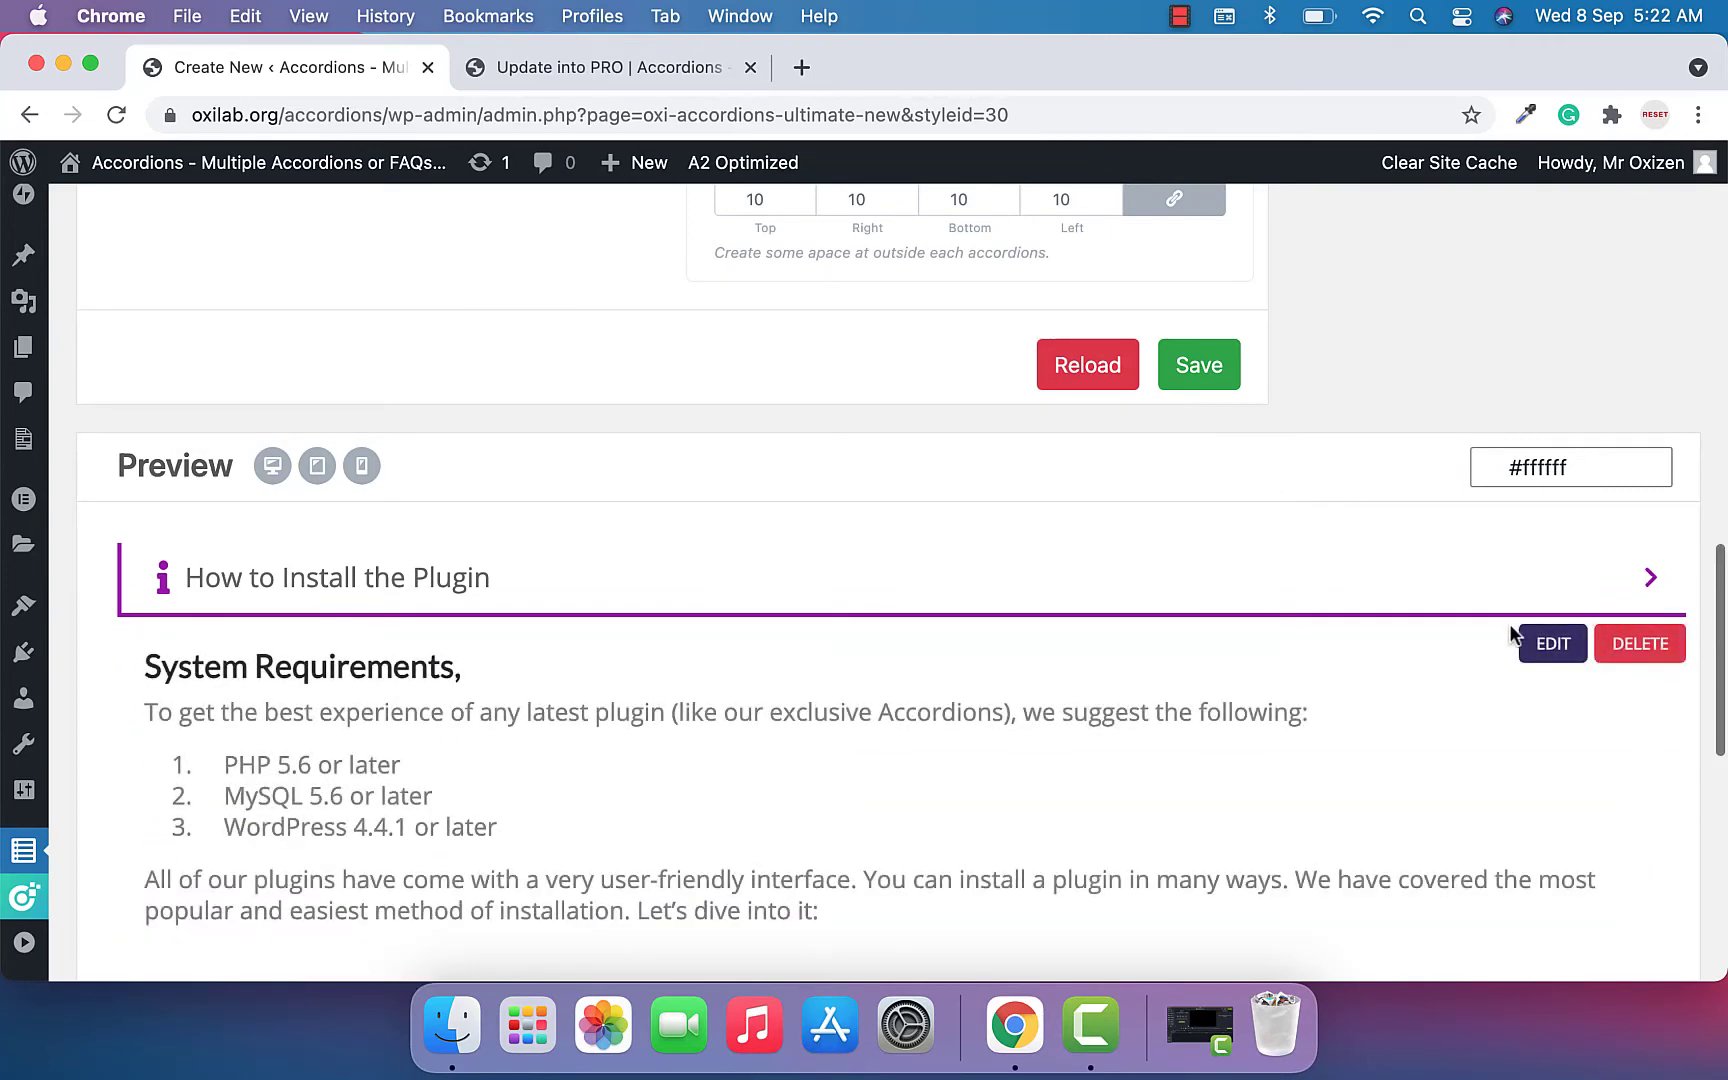
{"action": "left_click", "coordinate": [1544, 645]}
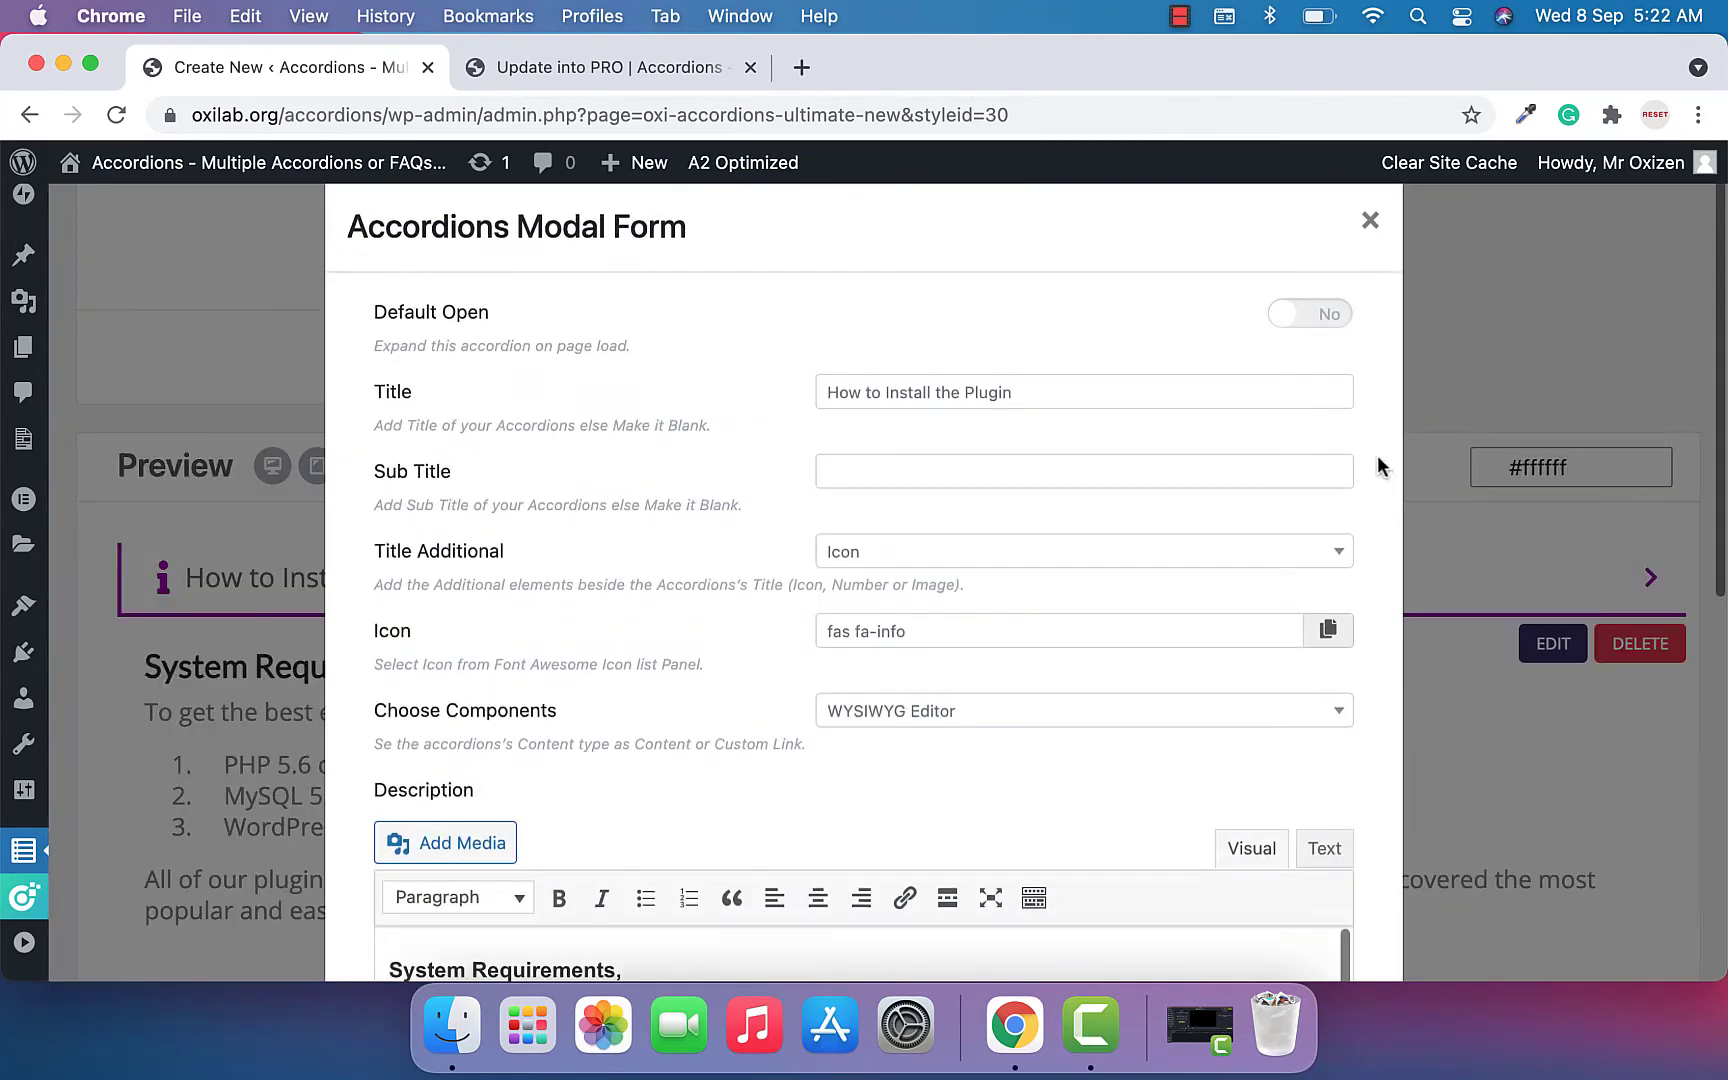
{"action": "left_click", "coordinate": [1311, 317]}
{"action": "scroll", "coordinate": [1311, 315], "scroll_direction": "down", "scroll_amount": 5}
{"action": "scroll", "coordinate": [1338, 437], "scroll_direction": "down", "scroll_amount": 1}
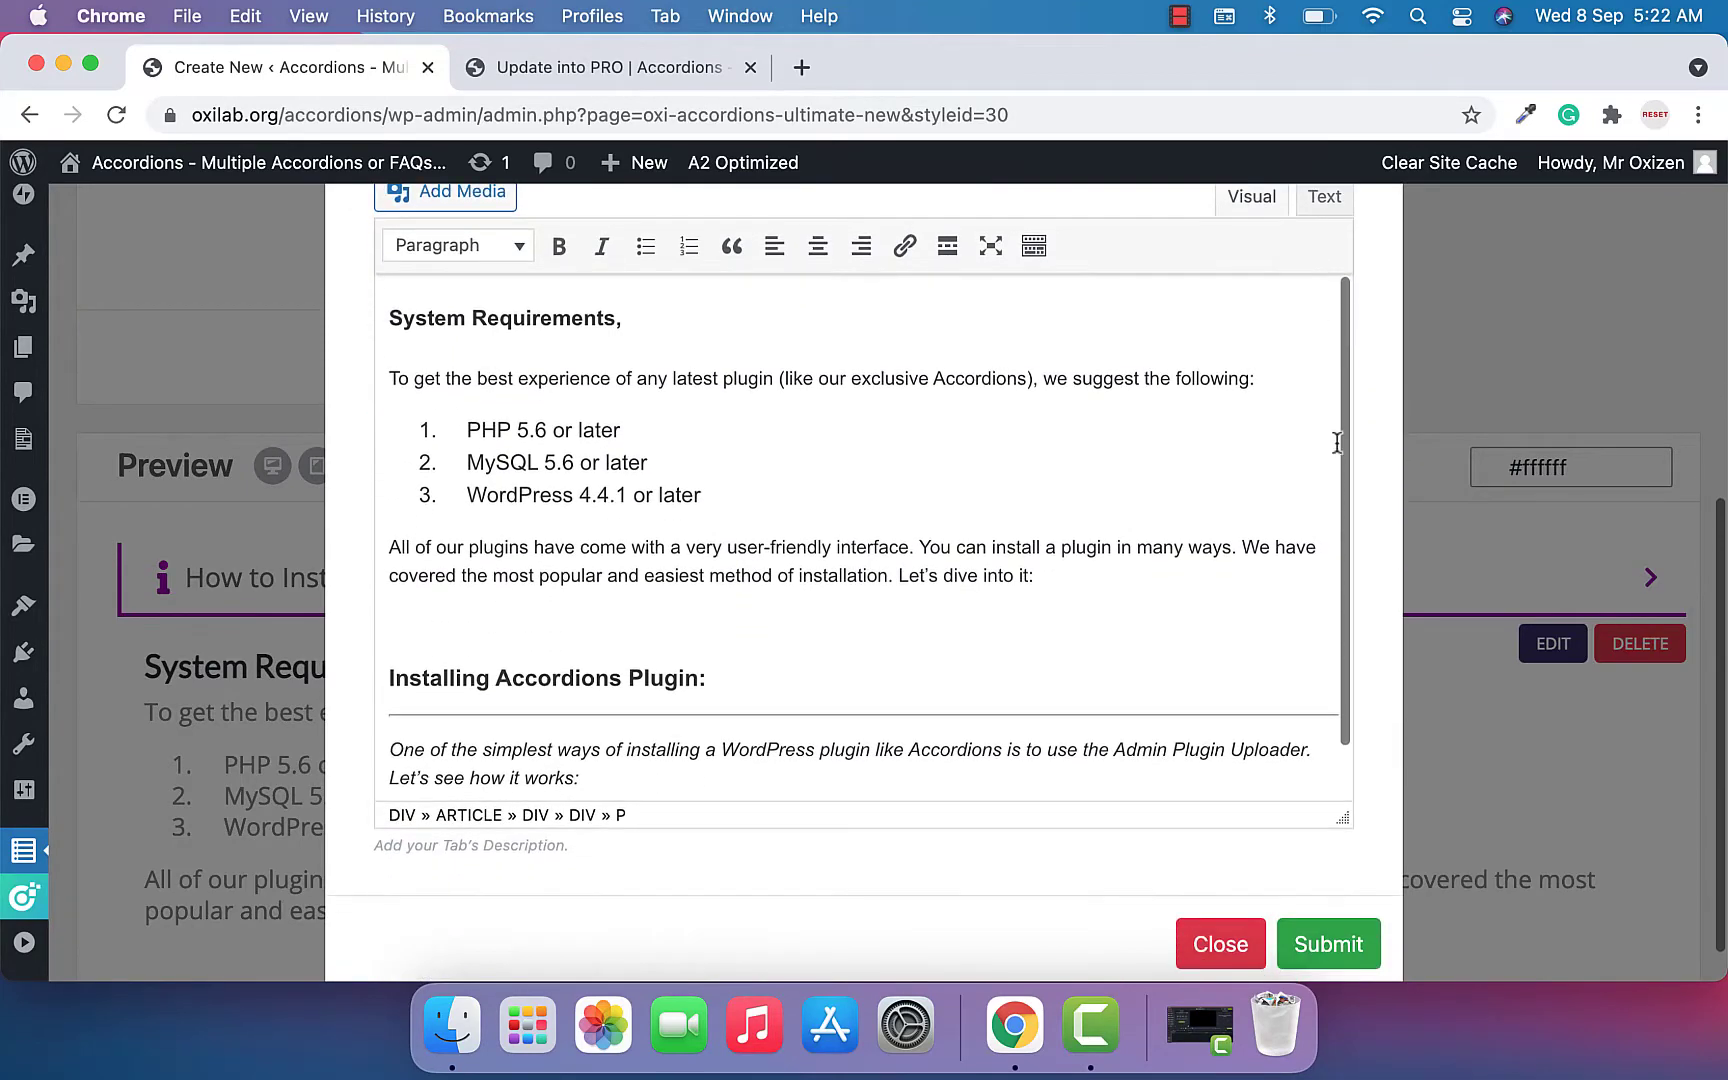
{"action": "left_click", "coordinate": [1337, 944]}
{"action": "scroll", "coordinate": [1475, 322], "scroll_direction": "down", "scroll_amount": 1}
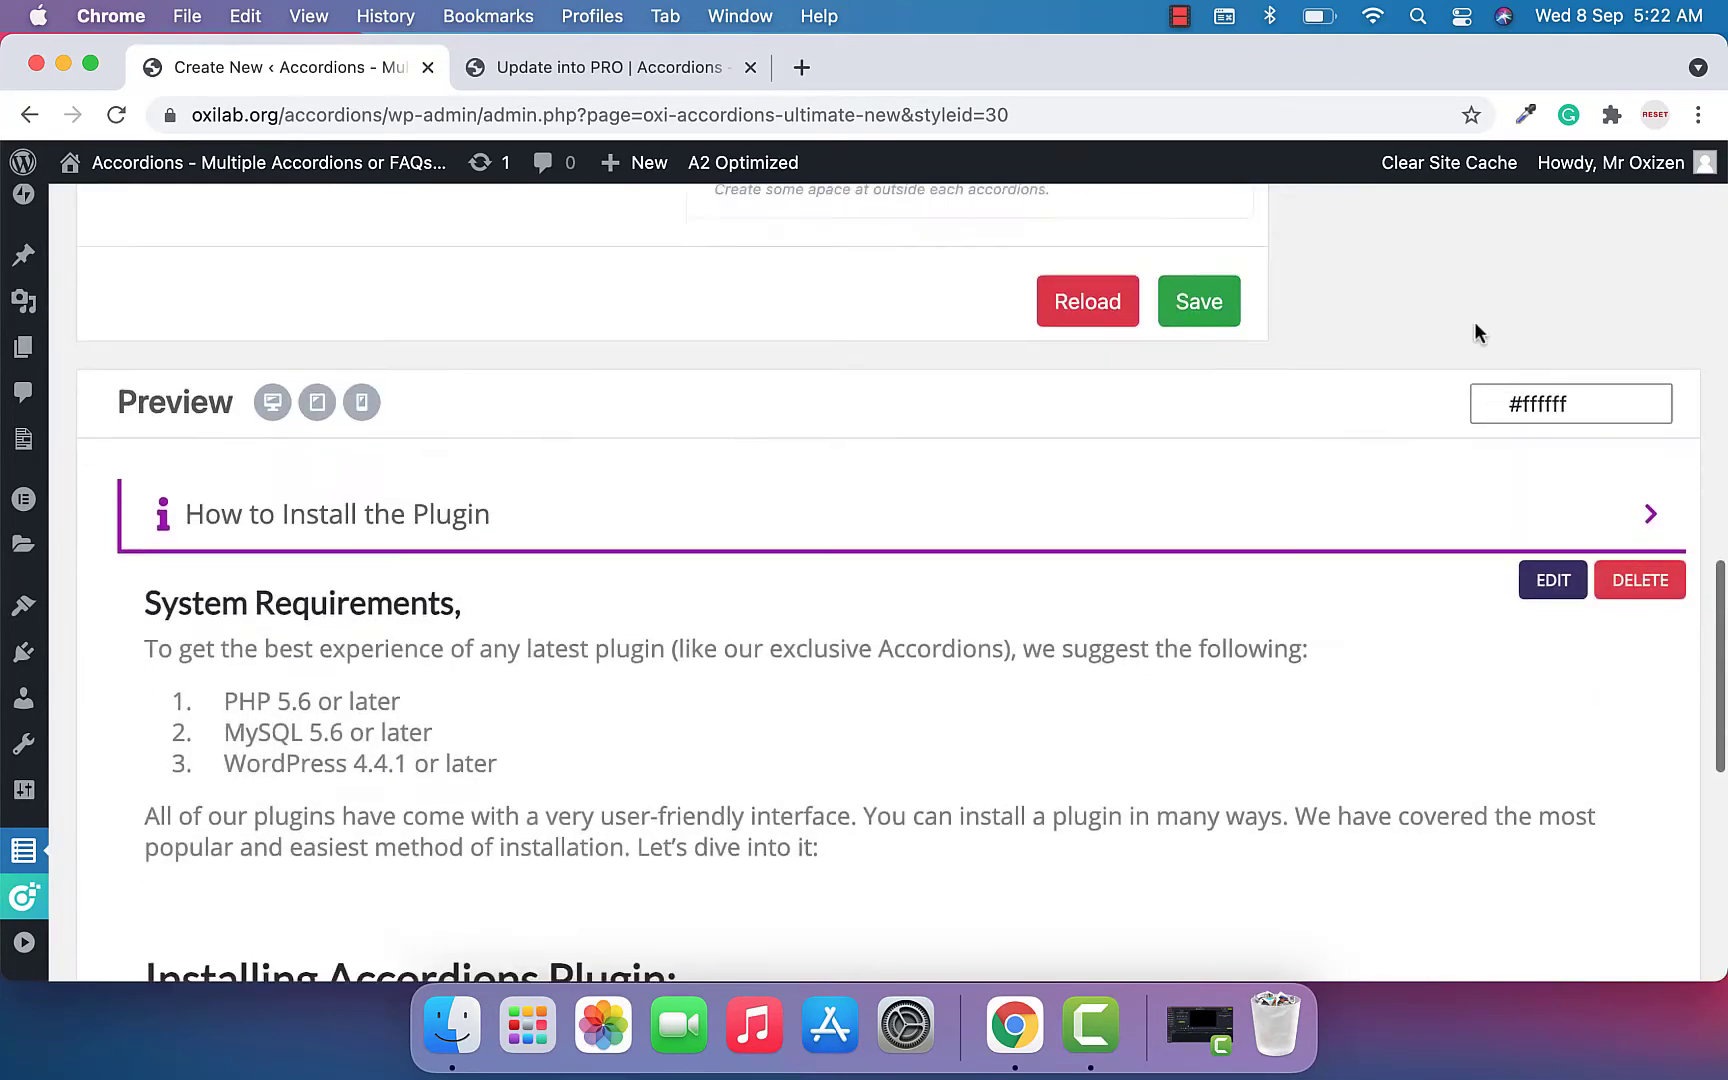
{"action": "scroll", "coordinate": [1390, 353], "scroll_direction": "down", "scroll_amount": 3}
{"action": "scroll", "coordinate": [1088, 647], "scroll_direction": "down", "scroll_amount": 4}
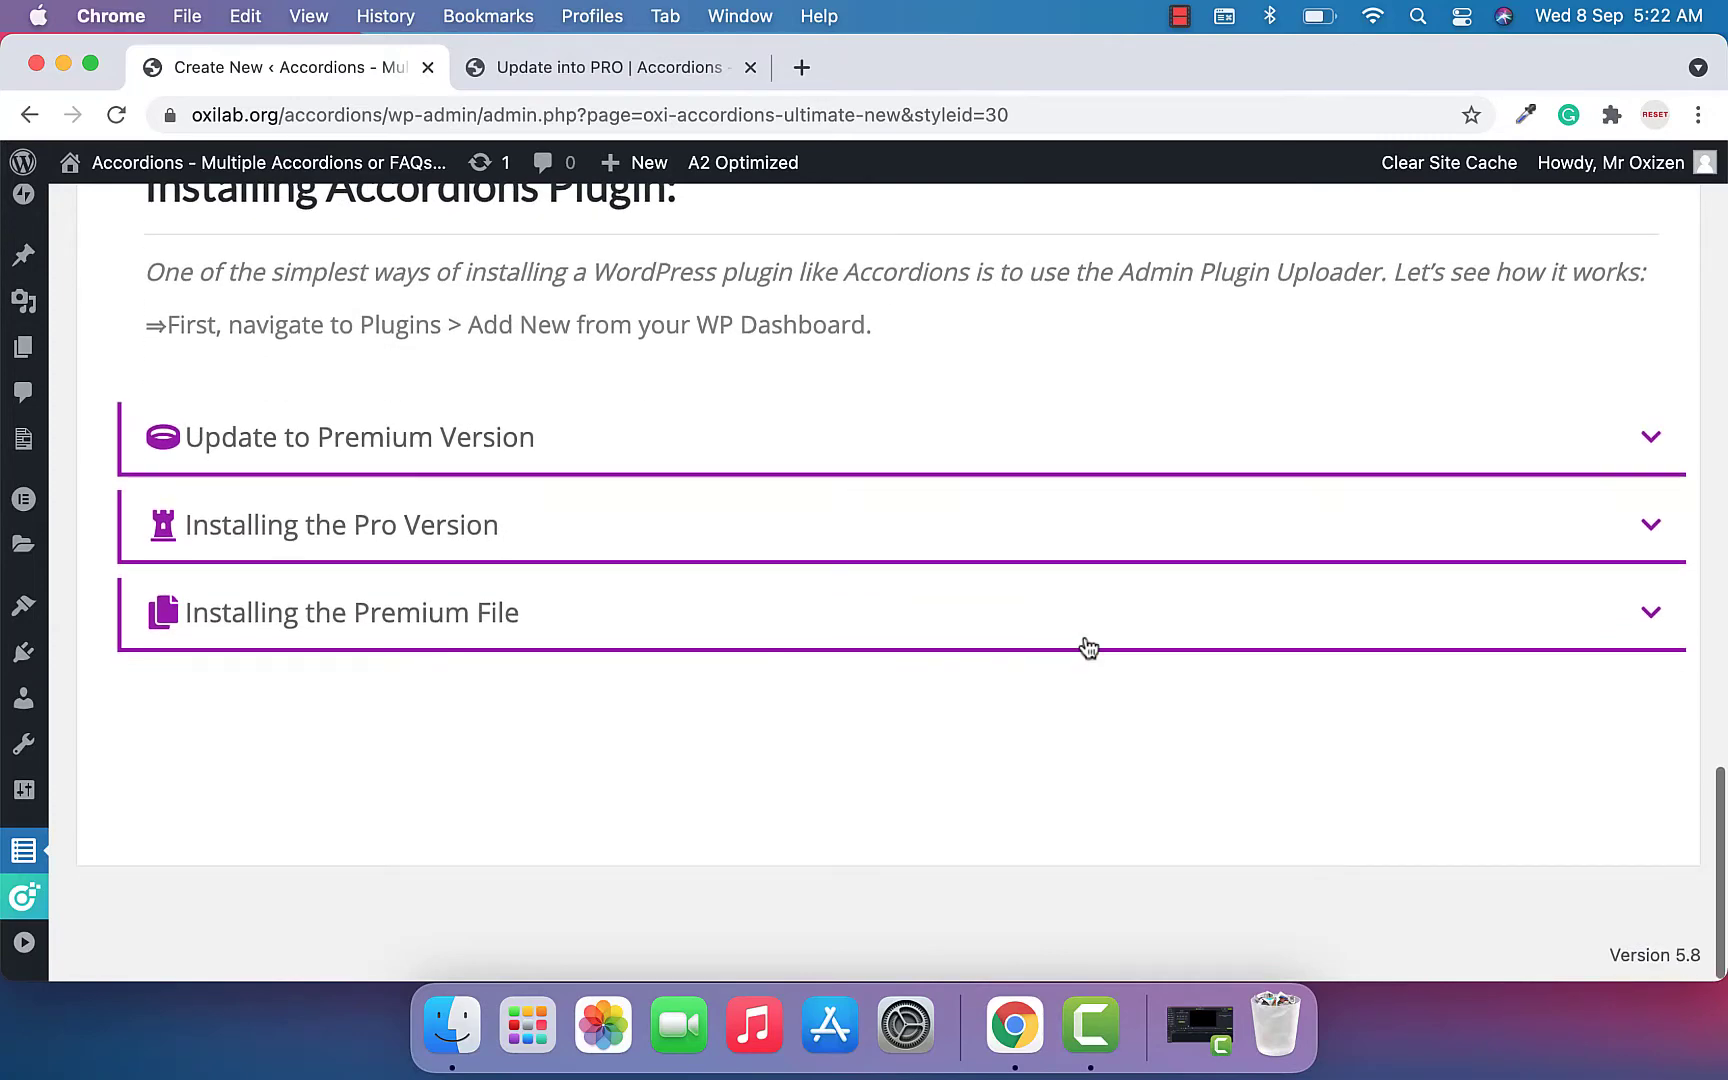
{"action": "scroll", "coordinate": [903, 604], "scroll_direction": "up", "scroll_amount": 1}
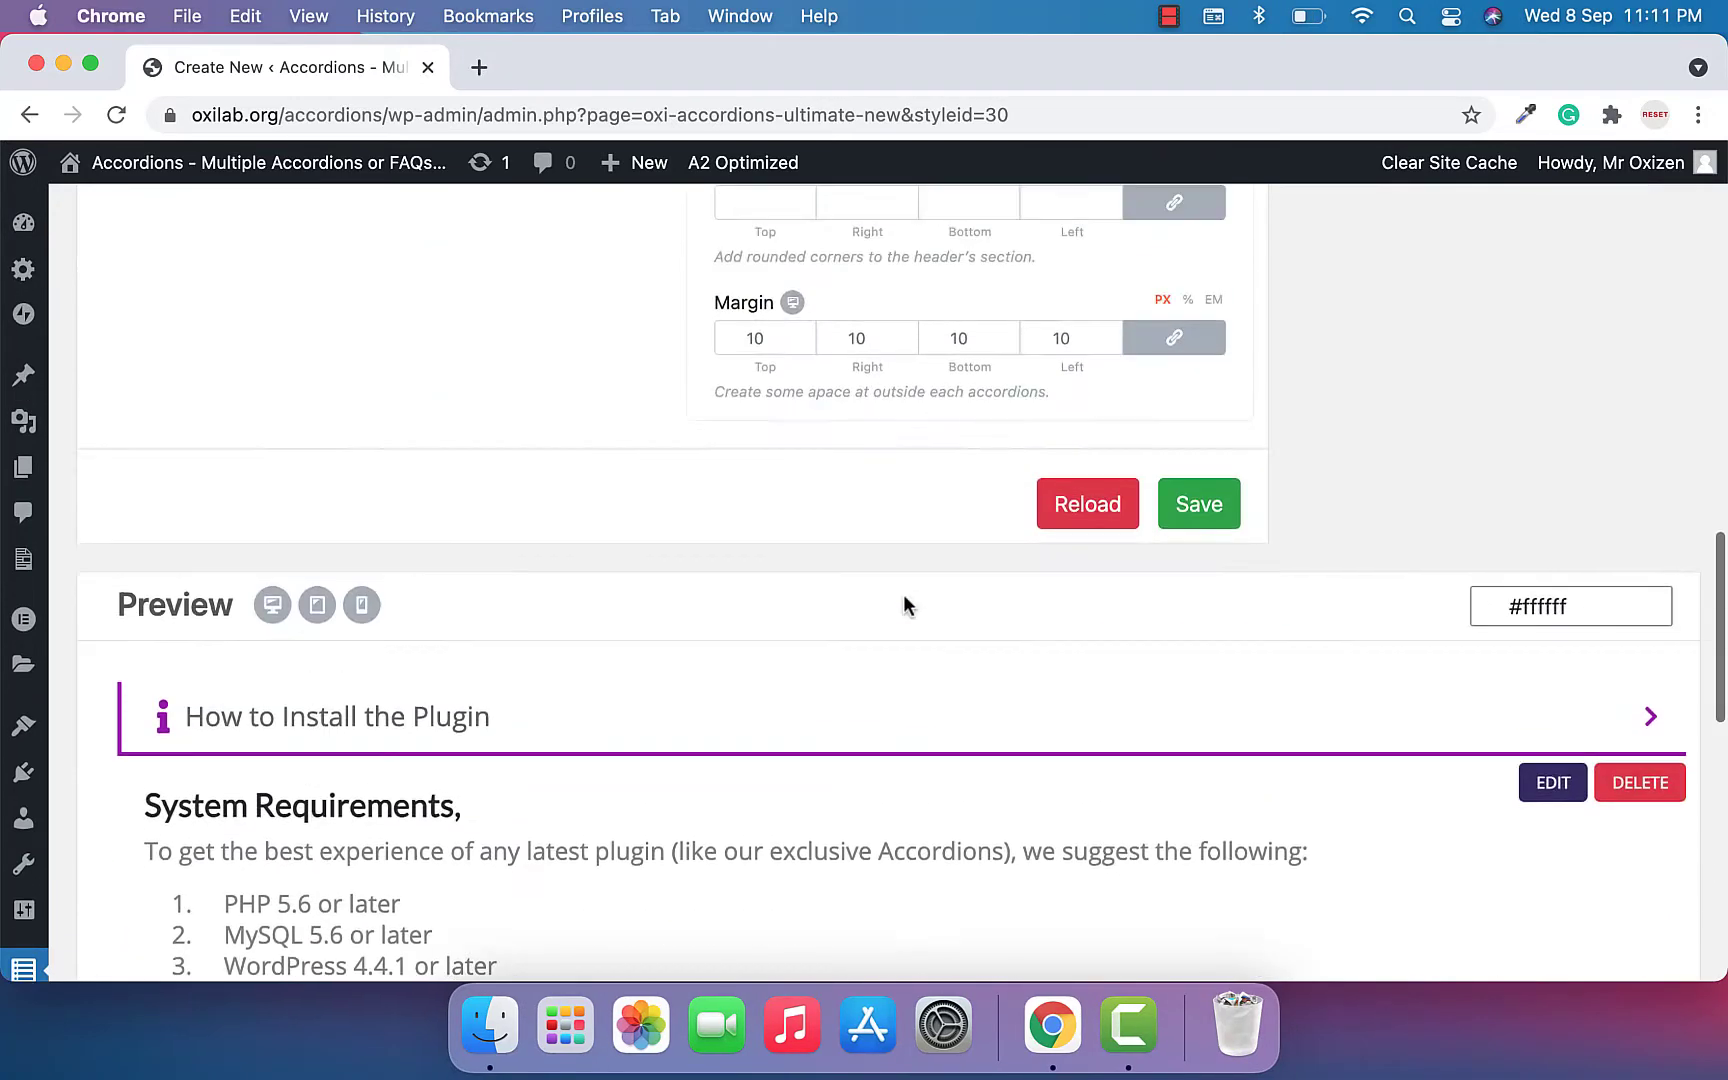
{"action": "scroll", "coordinate": [903, 603], "scroll_direction": "up", "scroll_amount": 1}
{"action": "scroll", "coordinate": [904, 604], "scroll_direction": "up", "scroll_amount": 3}
{"action": "scroll", "coordinate": [904, 600], "scroll_direction": "up", "scroll_amount": 3}
{"action": "scroll", "coordinate": [903, 601], "scroll_direction": "up", "scroll_amount": 1}
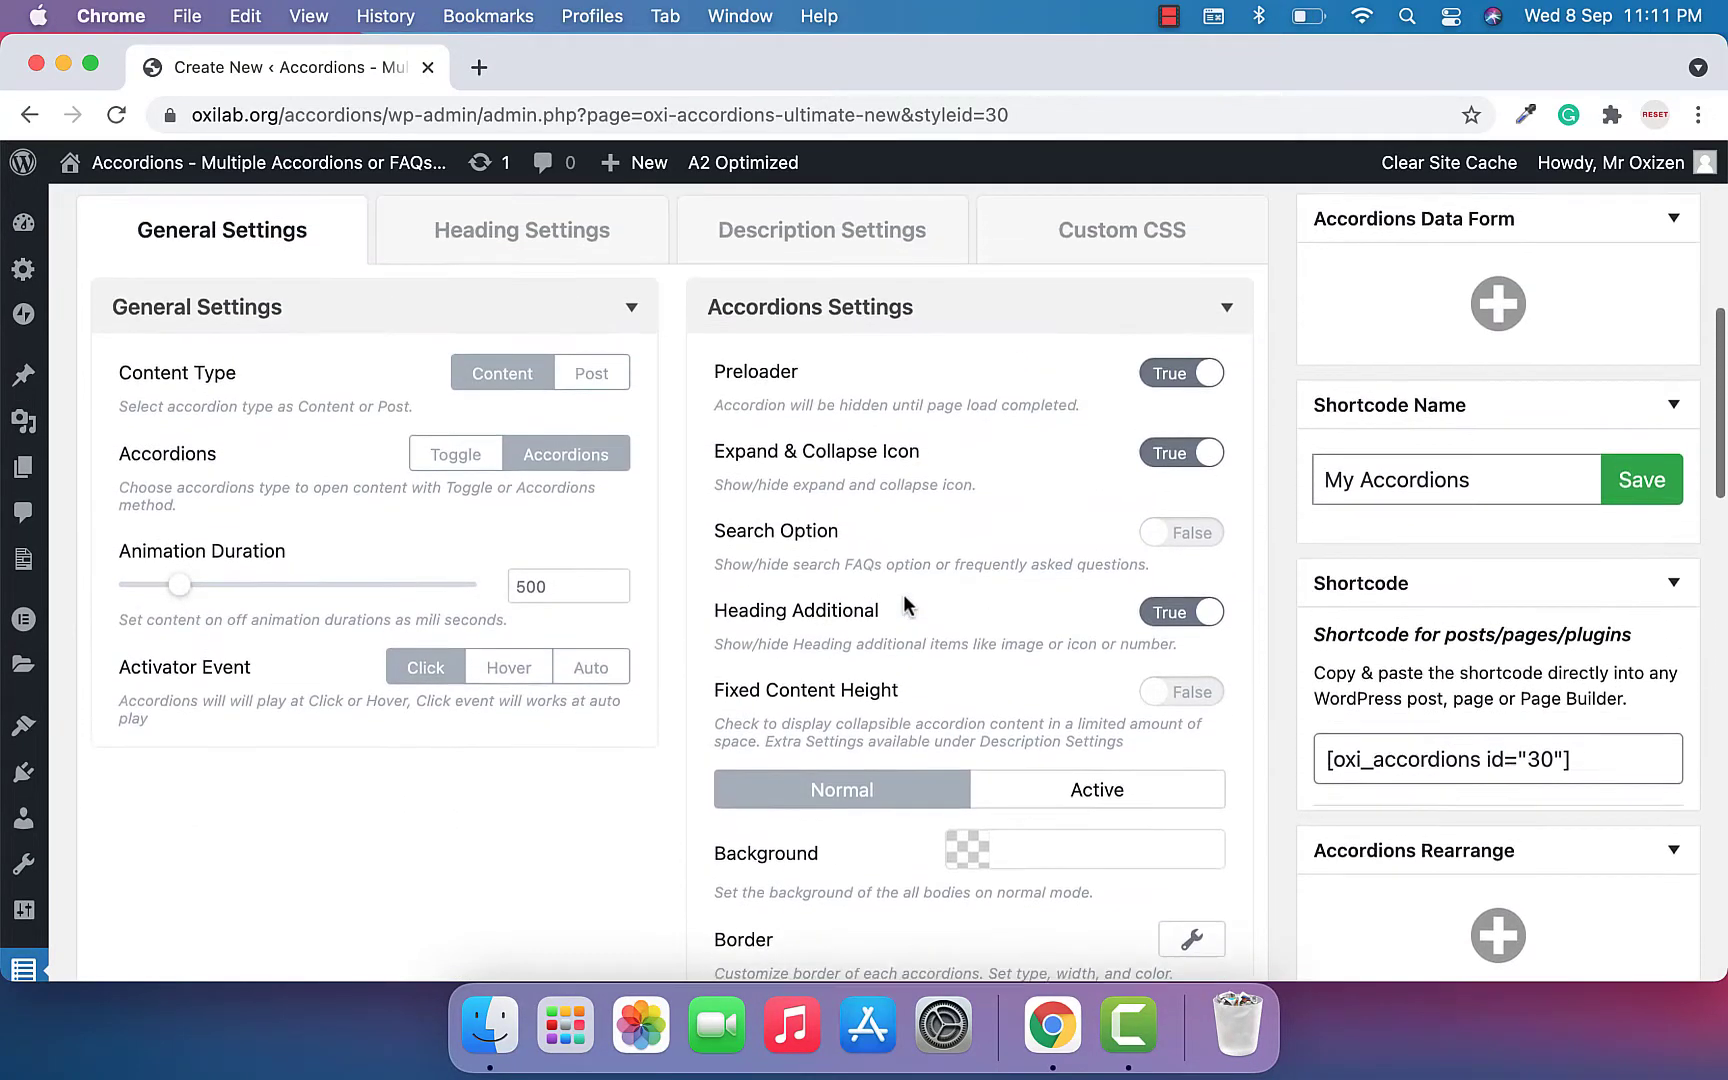
{"action": "scroll", "coordinate": [904, 601], "scroll_direction": "up", "scroll_amount": 1}
{"action": "left_click", "coordinate": [544, 297]}
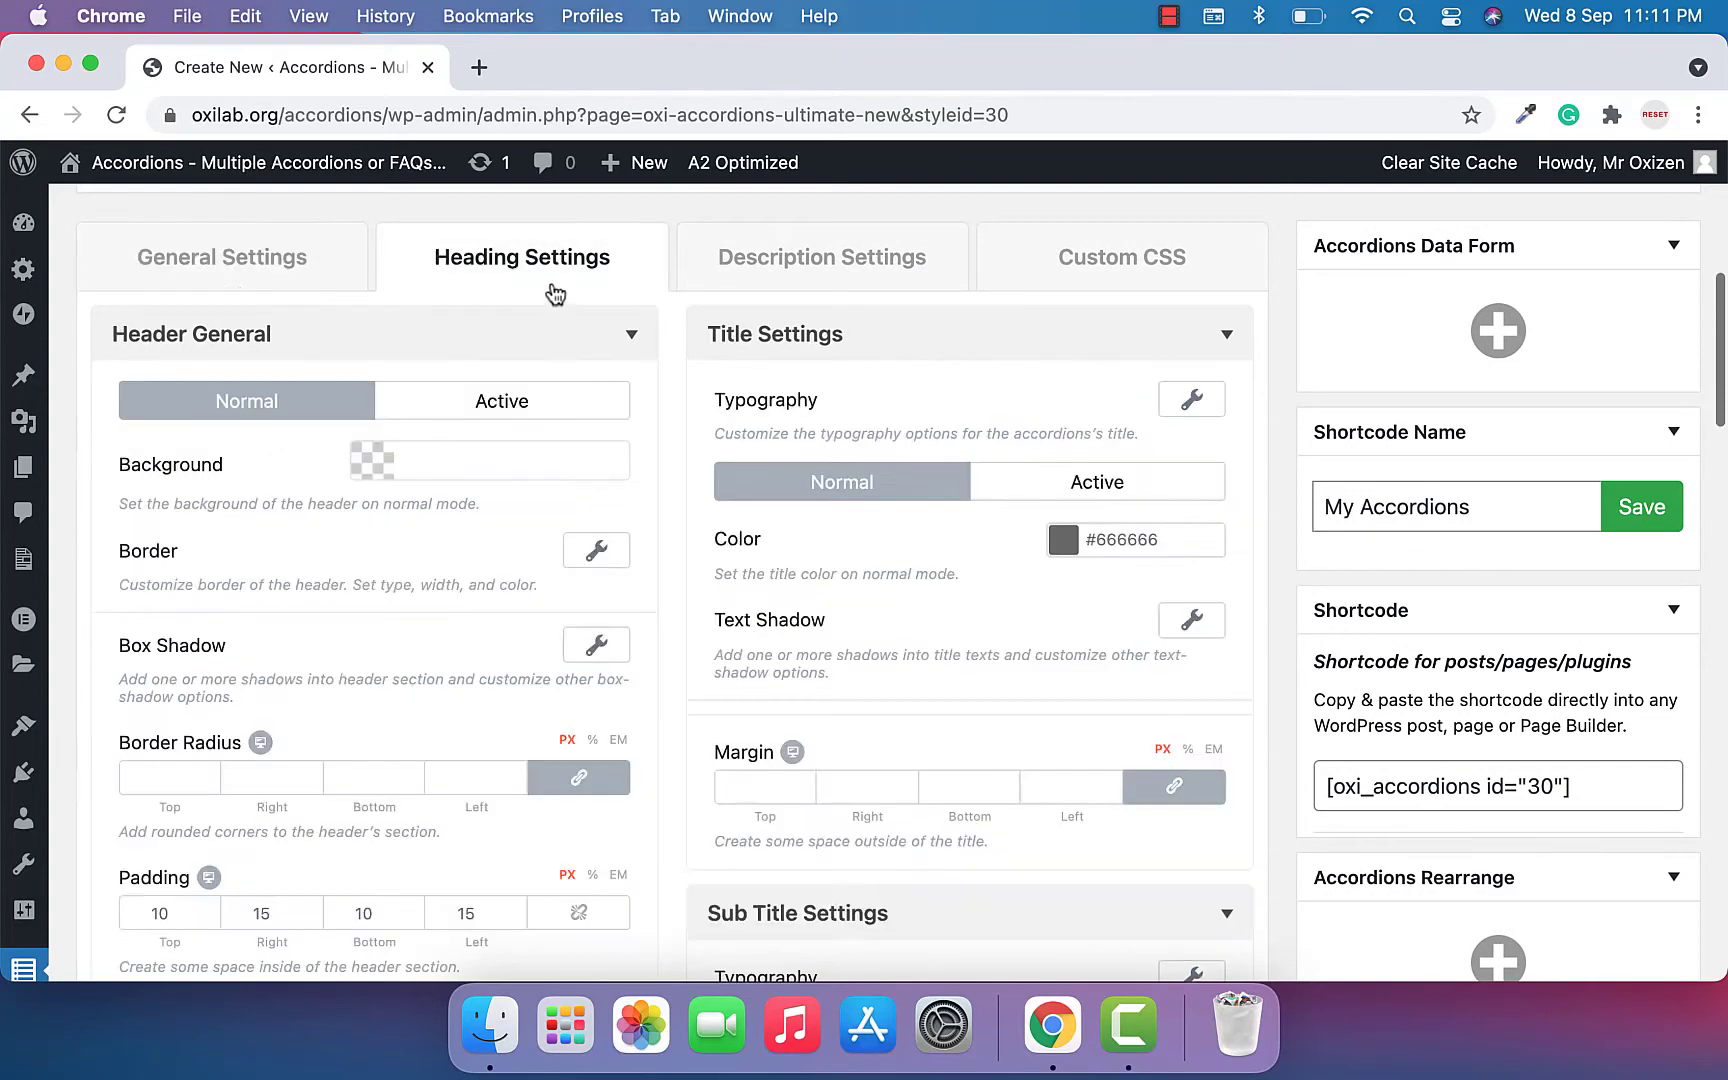
{"action": "left_click", "coordinate": [691, 268]}
{"action": "left_click", "coordinate": [588, 273]}
{"action": "left_click", "coordinate": [306, 269]}
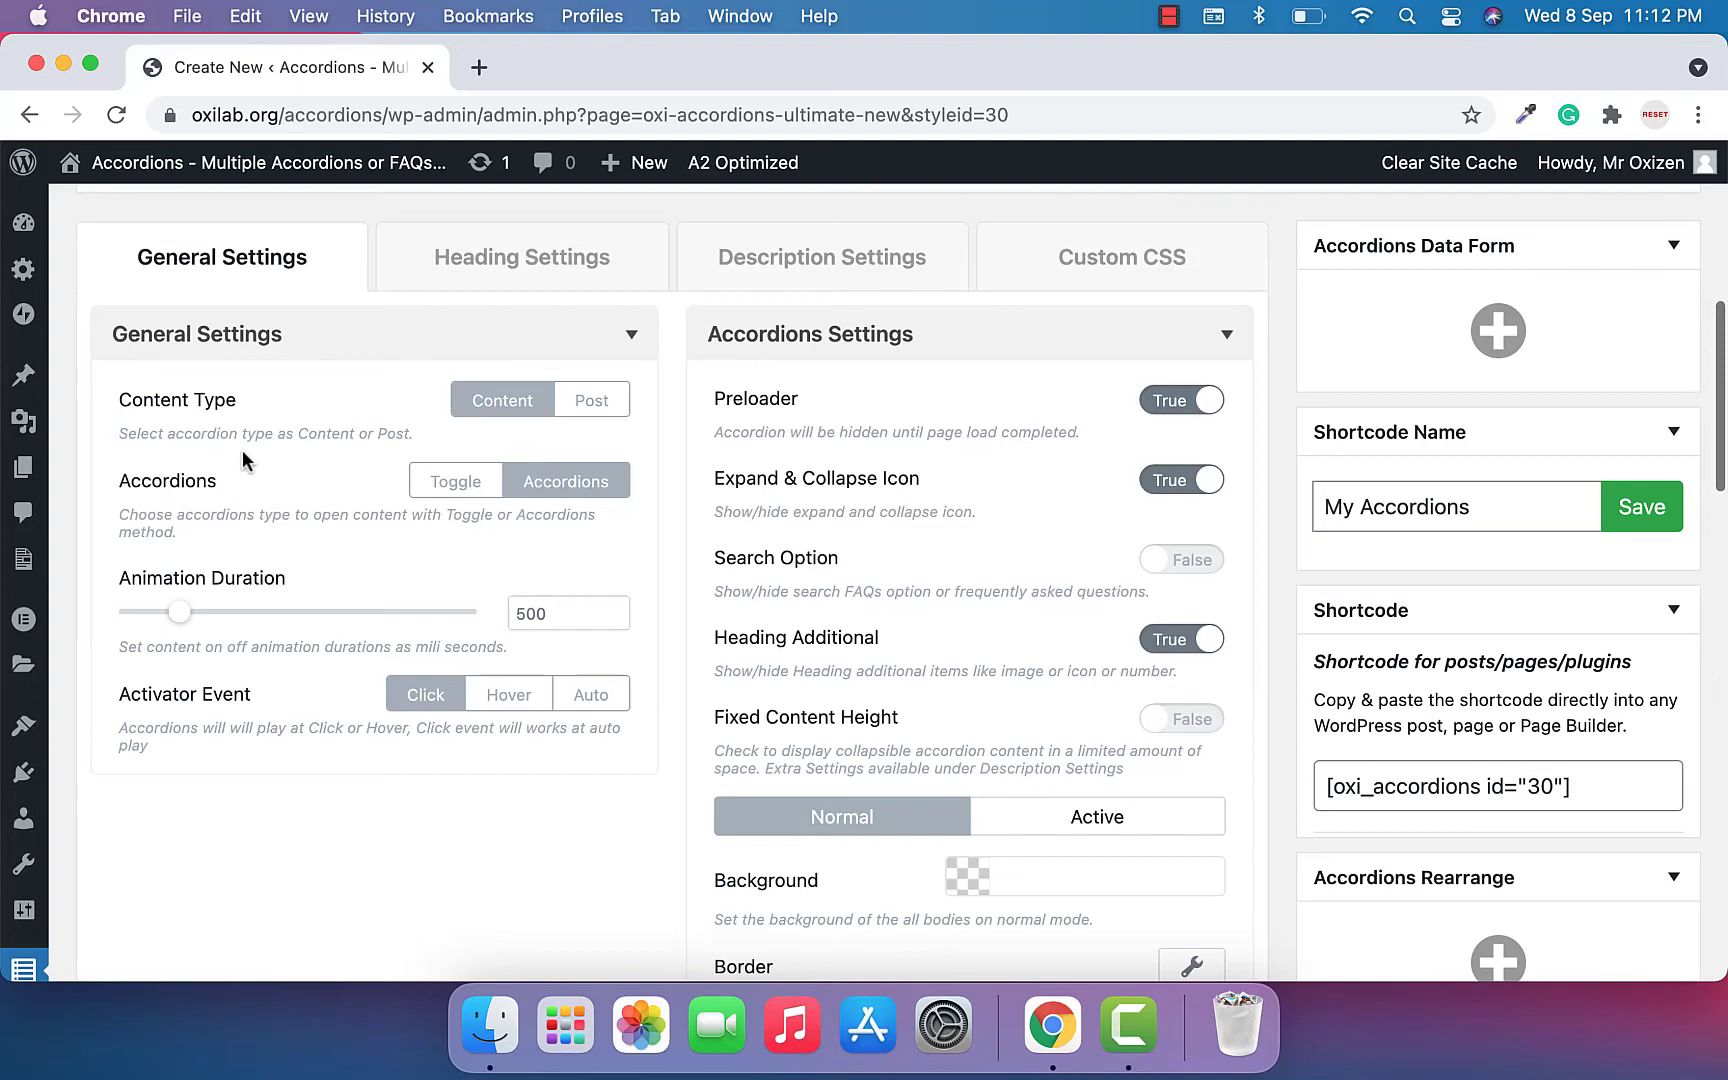
{"action": "left_click_drag", "start_coordinate": [118, 400], "coordinate": [222, 403]}
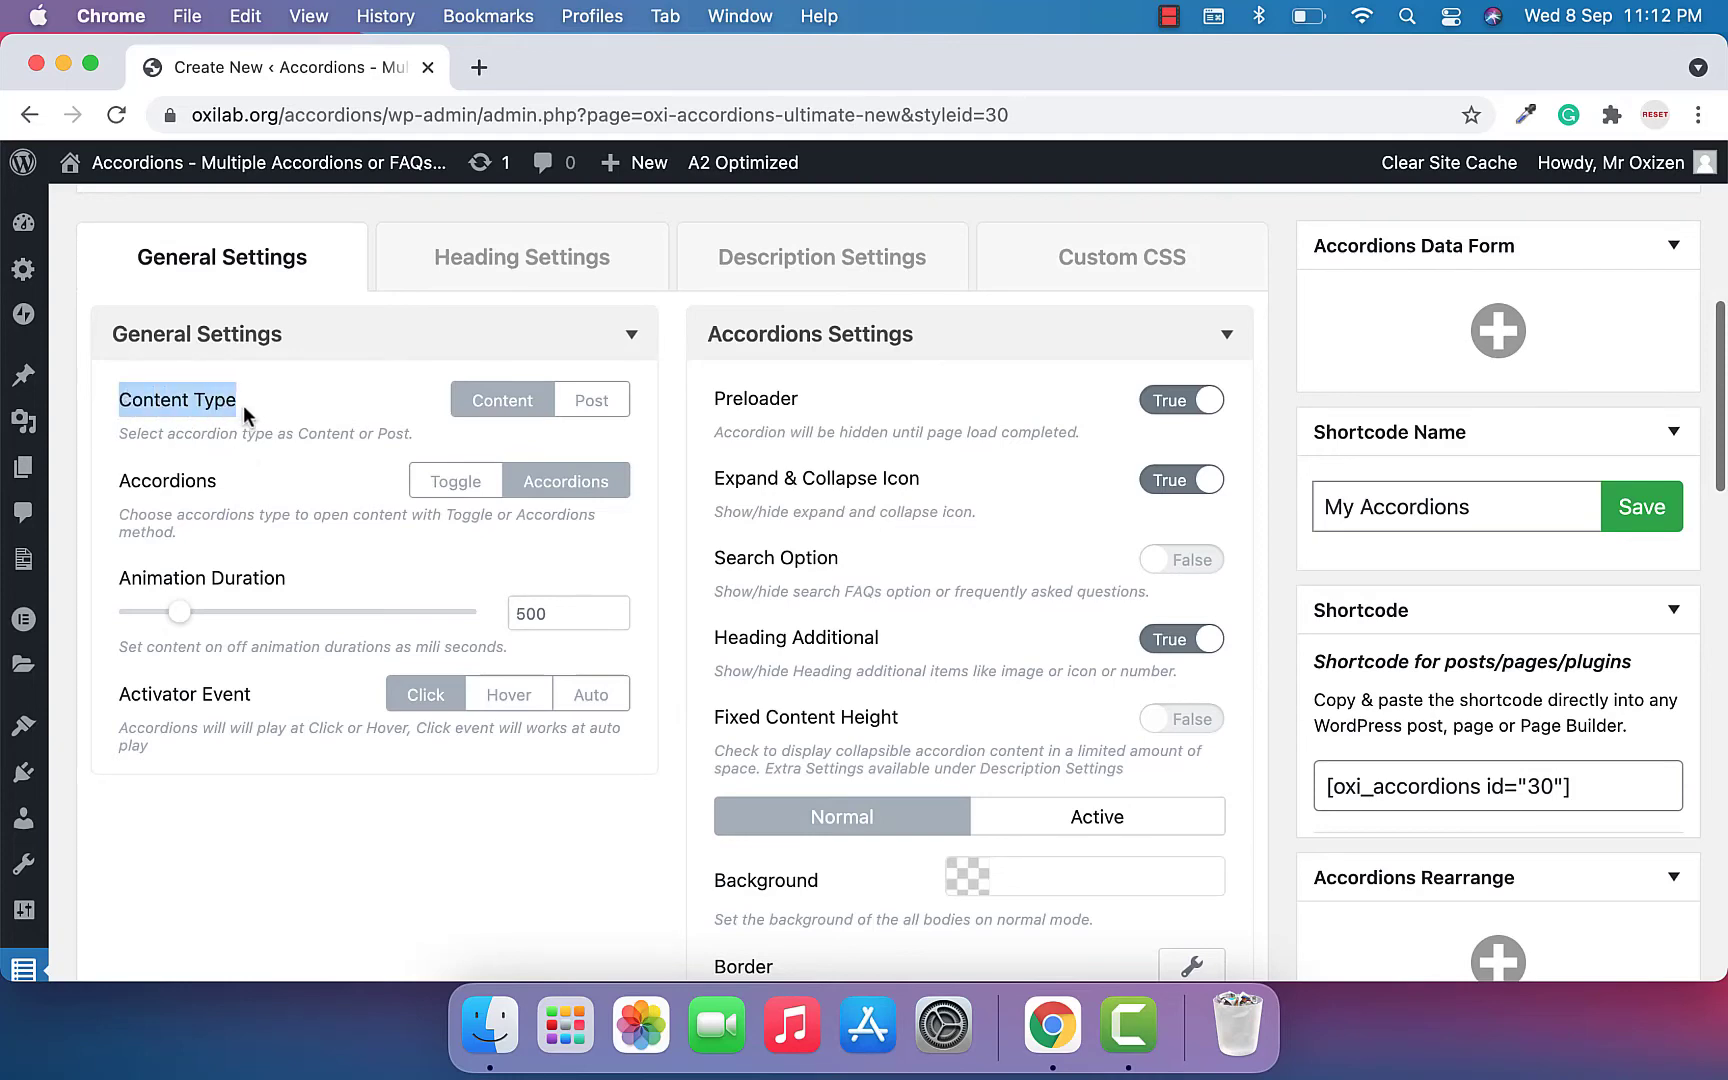
{"action": "left_click", "coordinate": [576, 409]}
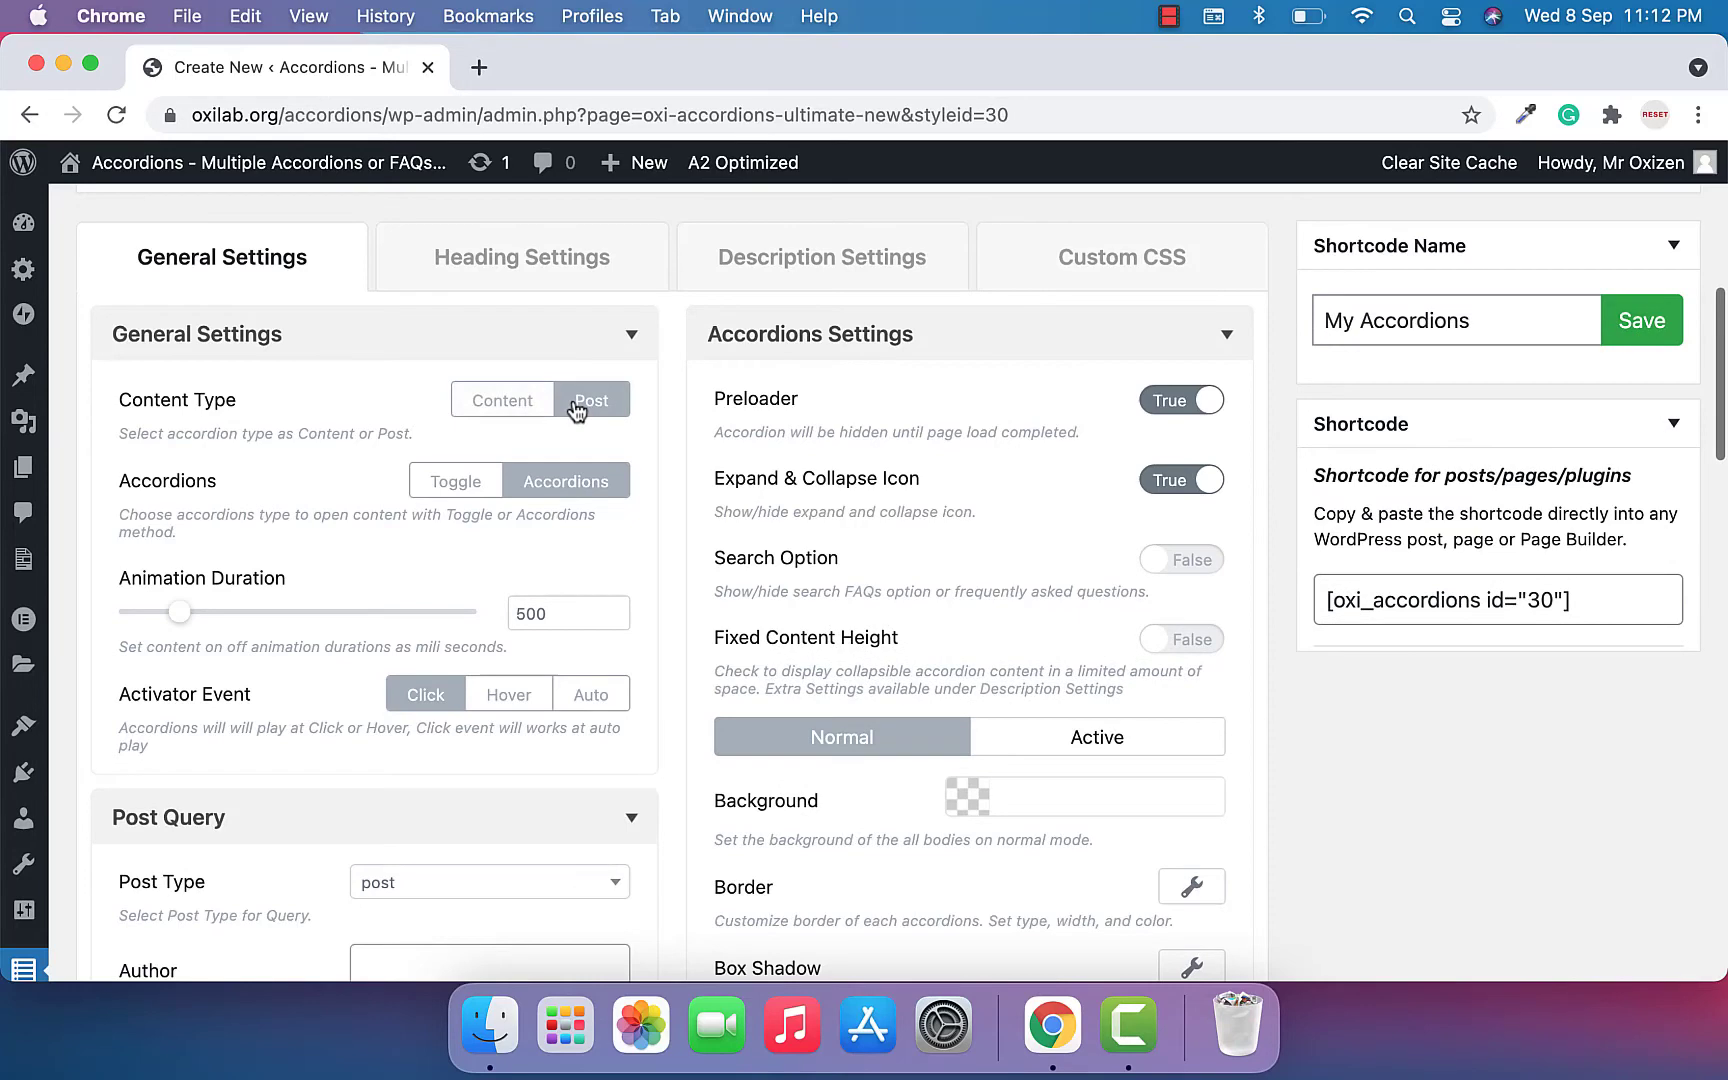
{"action": "scroll", "coordinate": [501, 540], "scroll_direction": "down", "scroll_amount": 5}
{"action": "scroll", "coordinate": [475, 368], "scroll_direction": "down", "scroll_amount": 1}
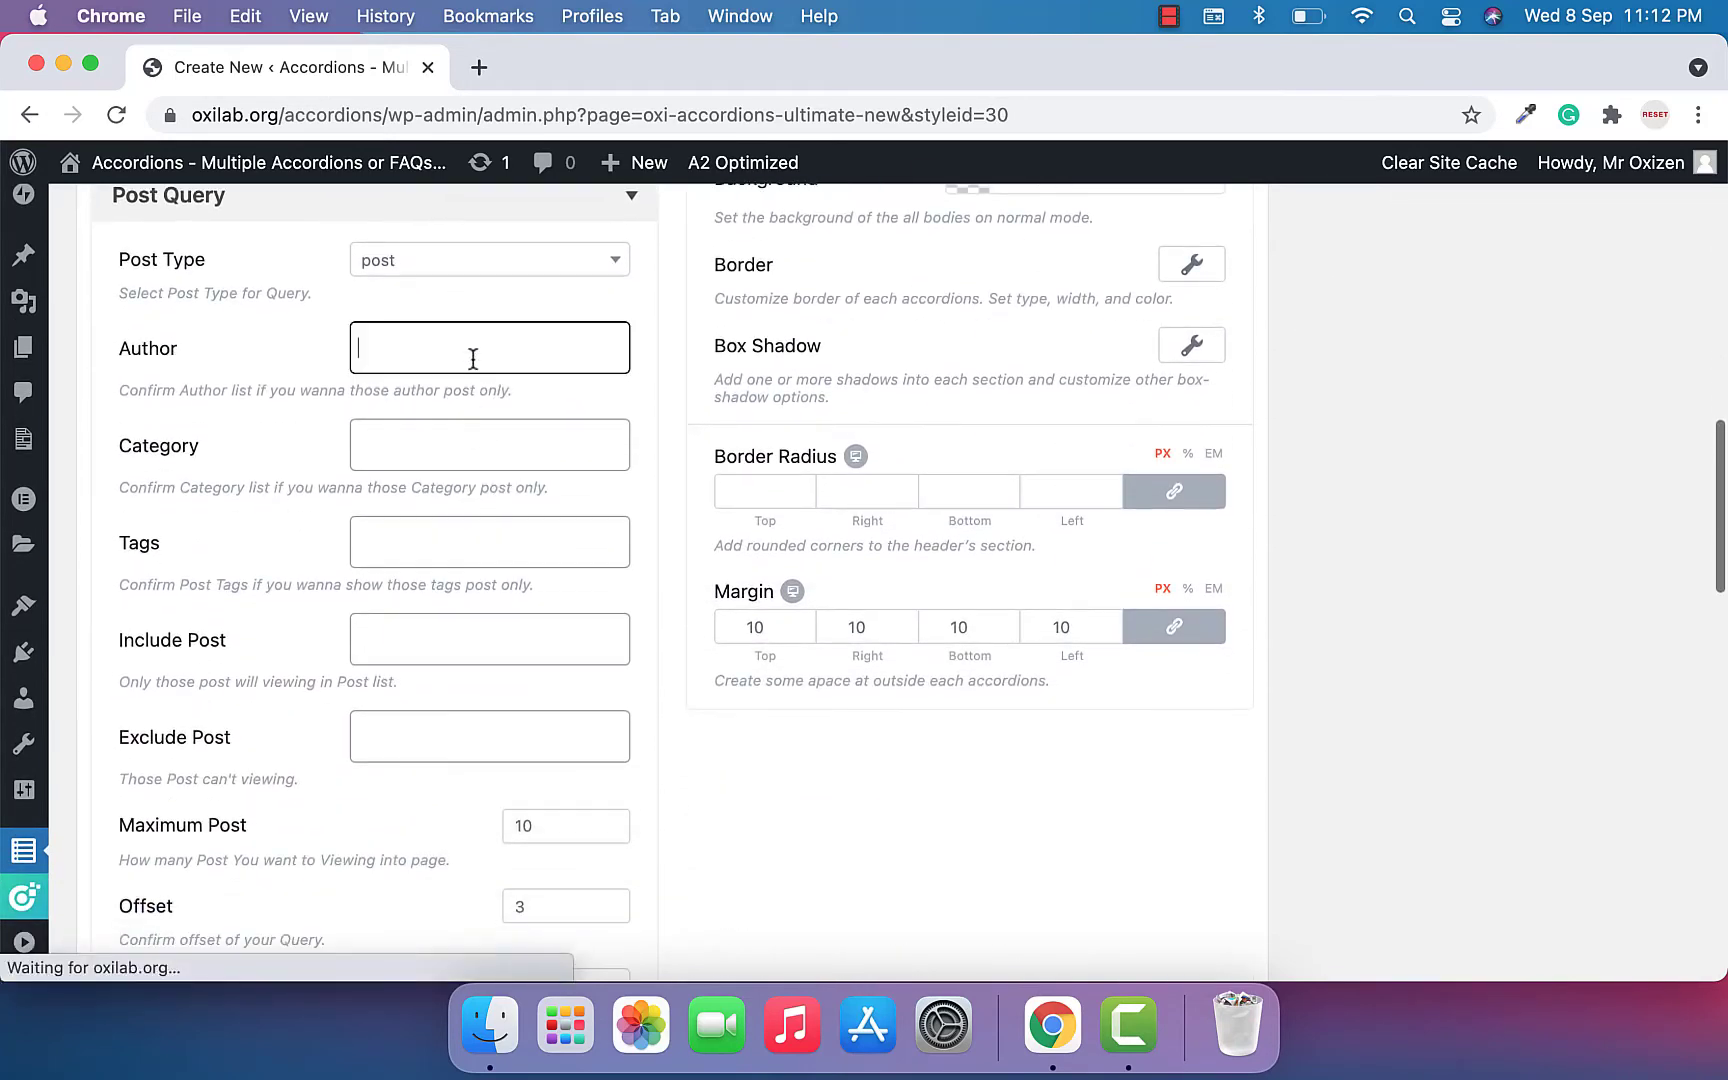
{"action": "left_click", "coordinate": [476, 261]}
{"action": "left_click", "coordinate": [322, 335]}
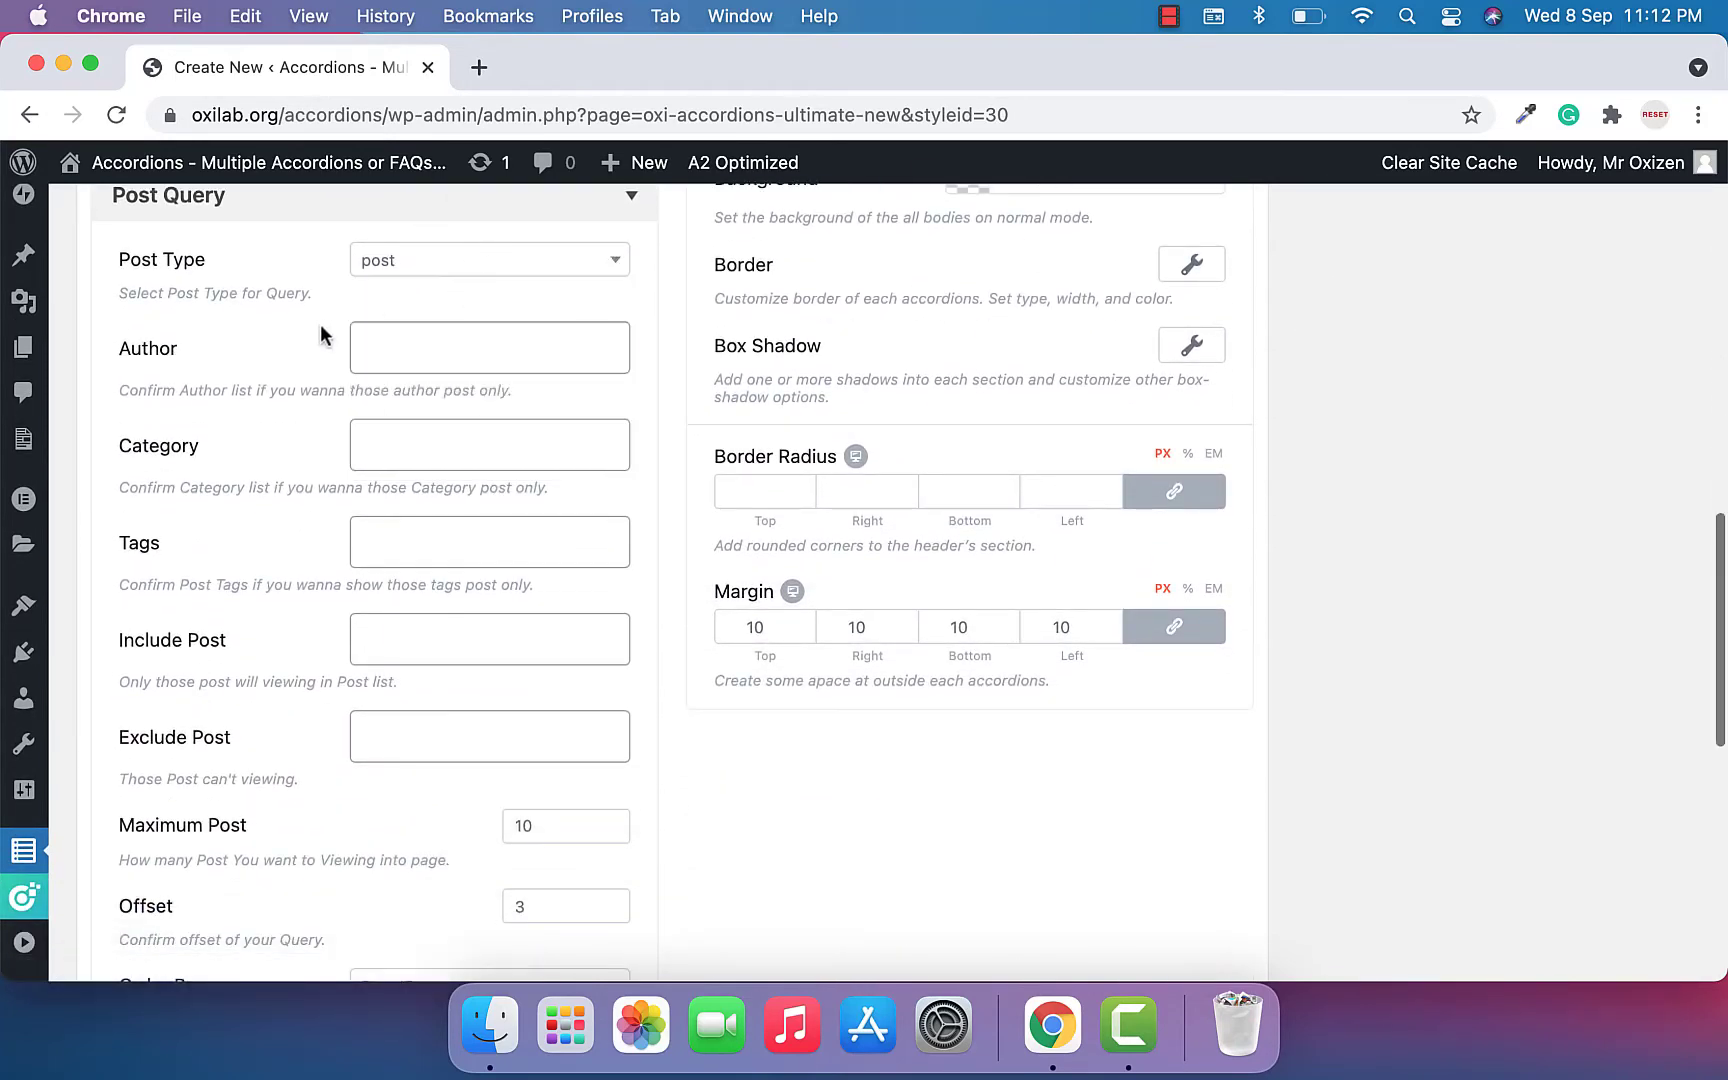
{"action": "left_click", "coordinate": [385, 435]}
{"action": "left_click", "coordinate": [276, 440]}
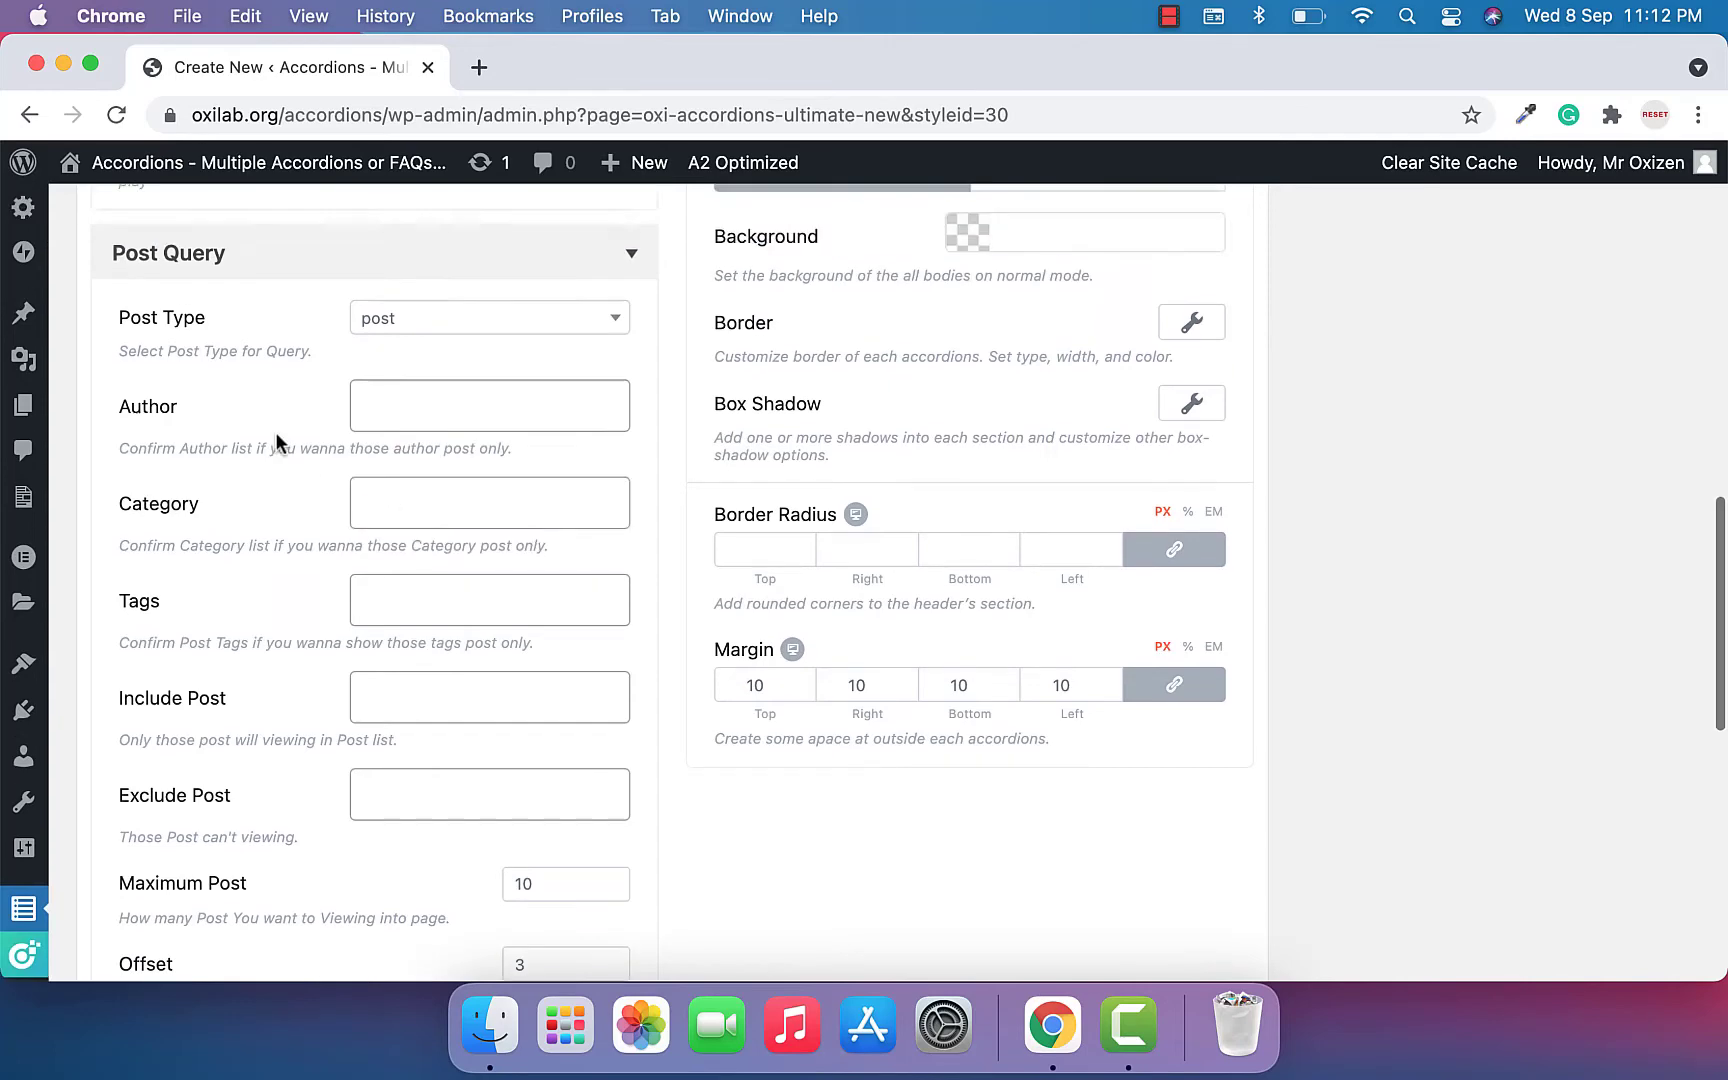
{"action": "scroll", "coordinate": [276, 441], "scroll_direction": "up", "scroll_amount": 5}
{"action": "scroll", "coordinate": [413, 348], "scroll_direction": "up", "scroll_amount": 1}
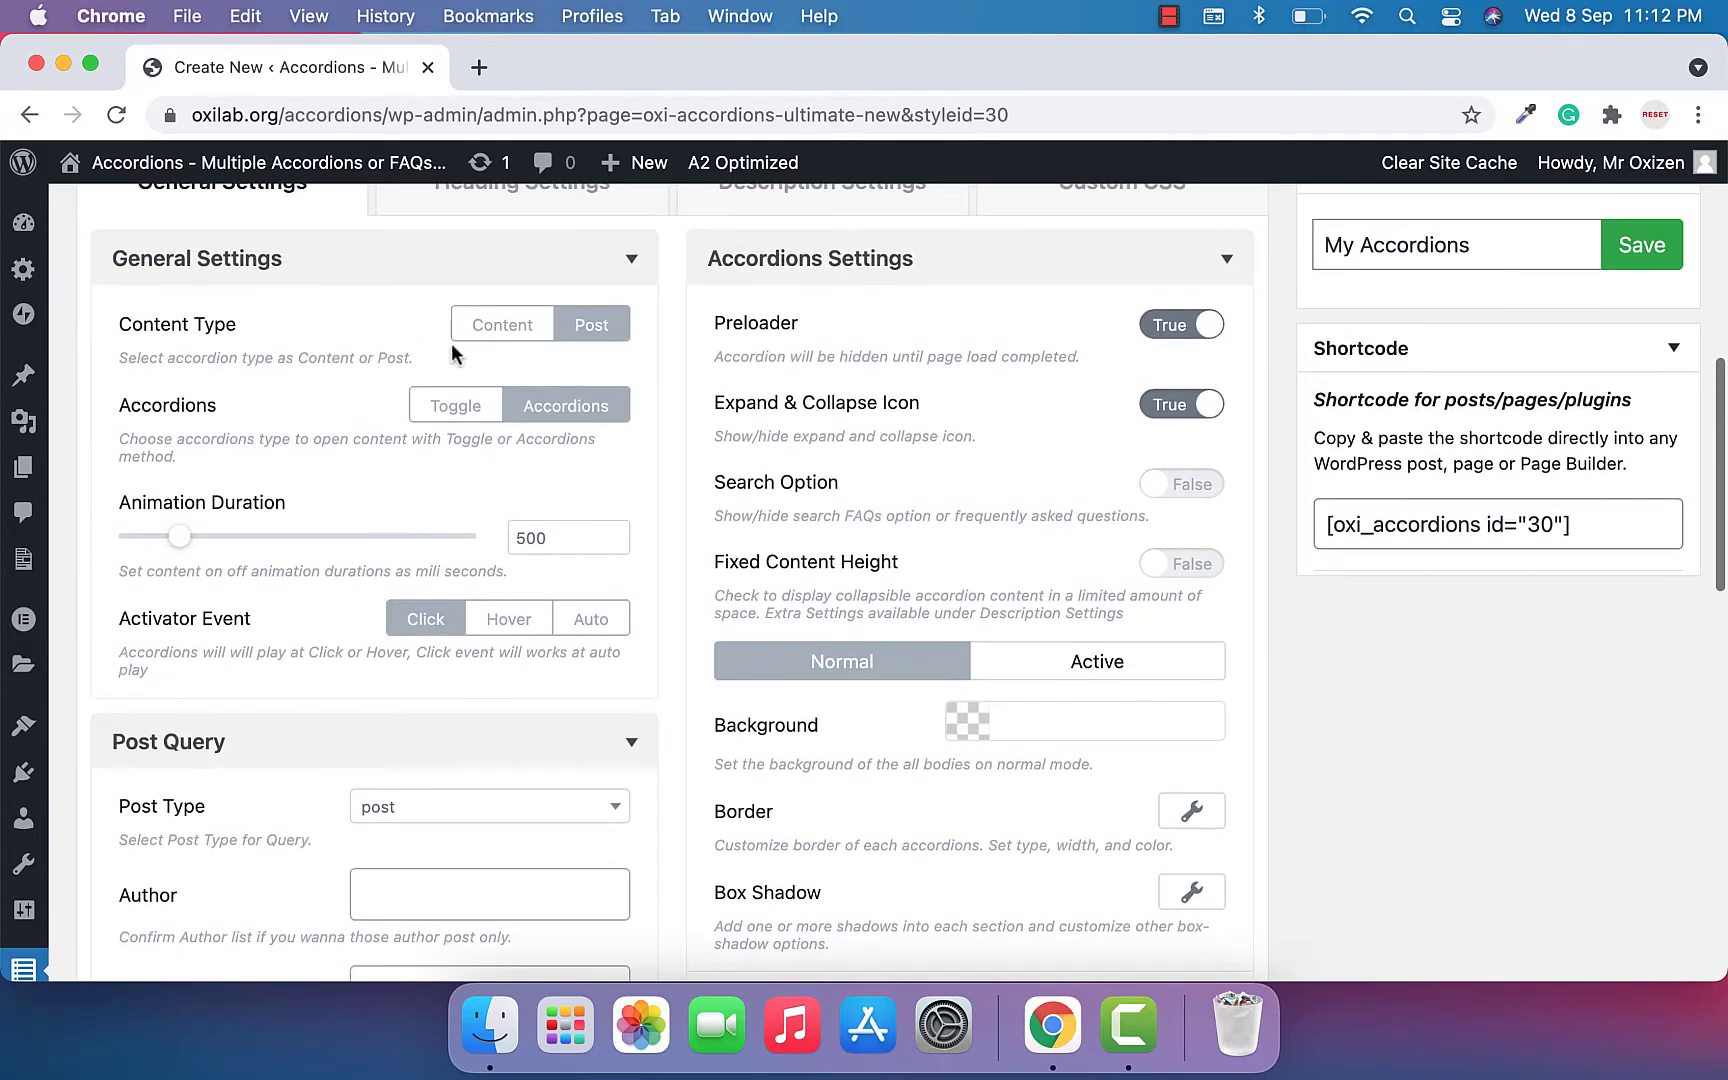
{"action": "left_click", "coordinate": [498, 332]}
{"action": "scroll", "coordinate": [468, 400], "scroll_direction": "down", "scroll_amount": 1}
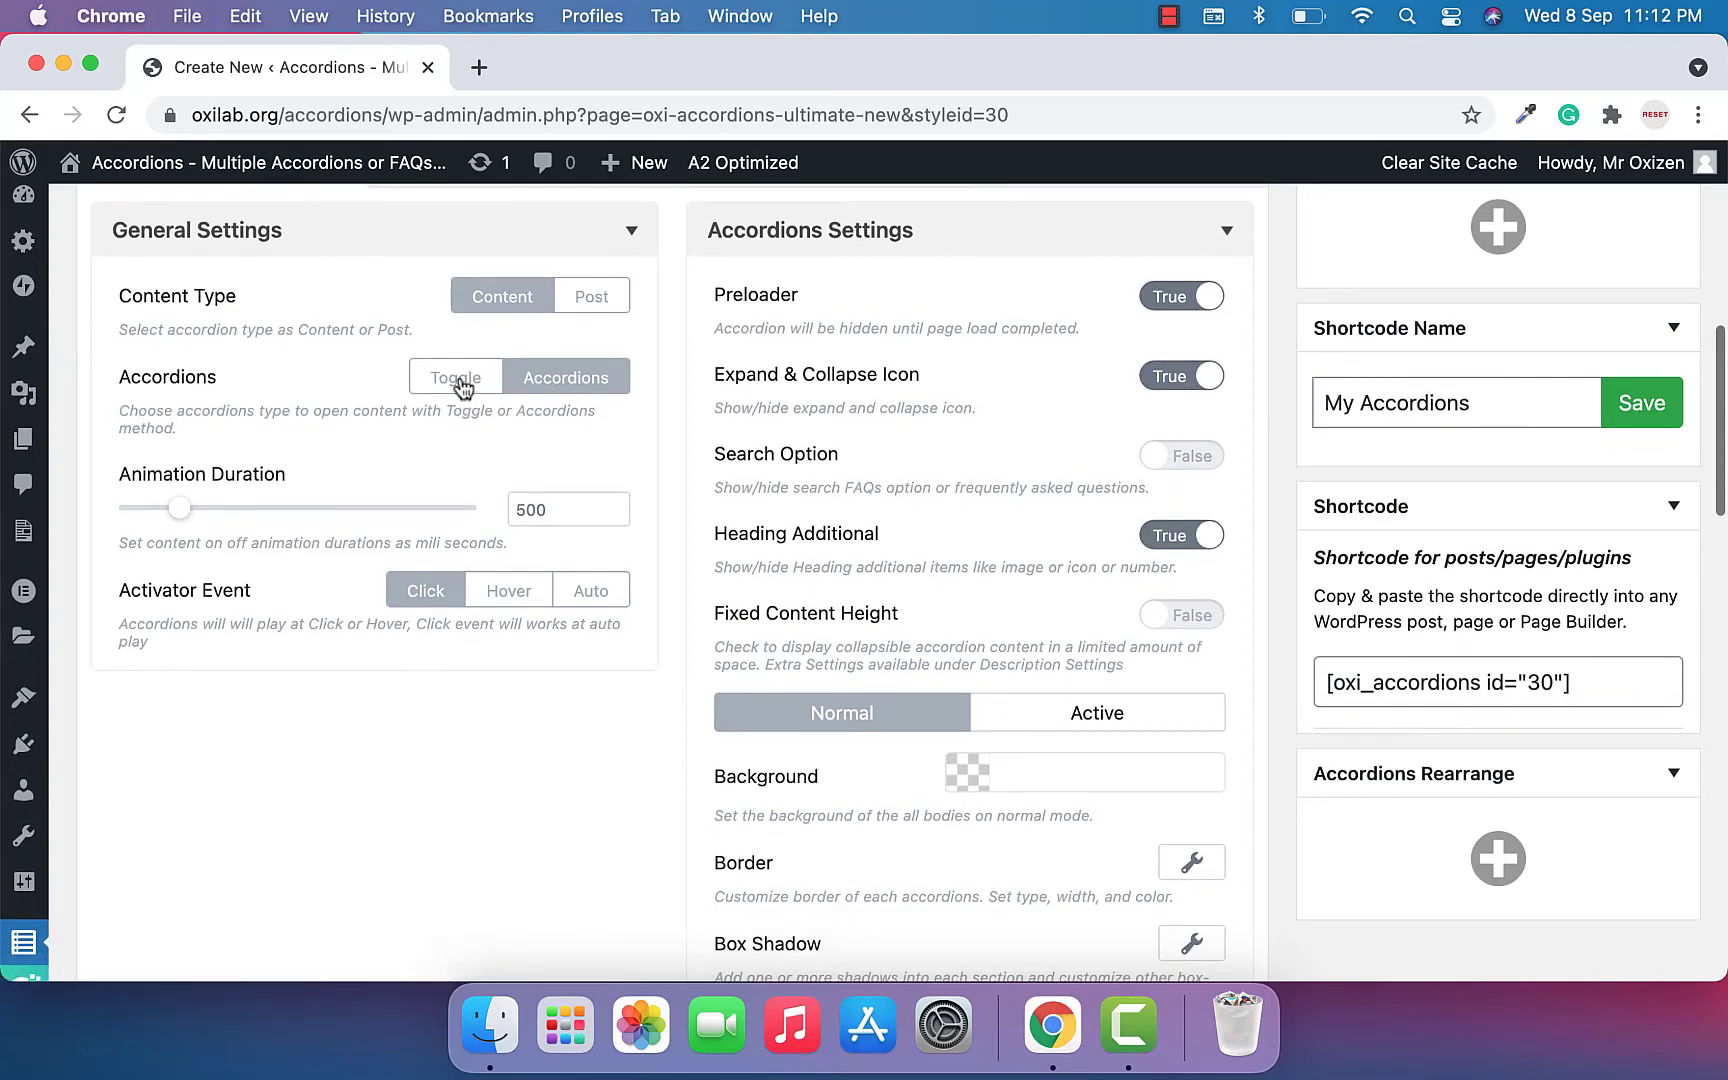
Set Accordions to Toggle and Activator Event to Auto, and try hiding the expand icons.
{"action": "left_click", "coordinate": [461, 388]}
{"action": "scroll", "coordinate": [459, 384], "scroll_direction": "down", "scroll_amount": 3}
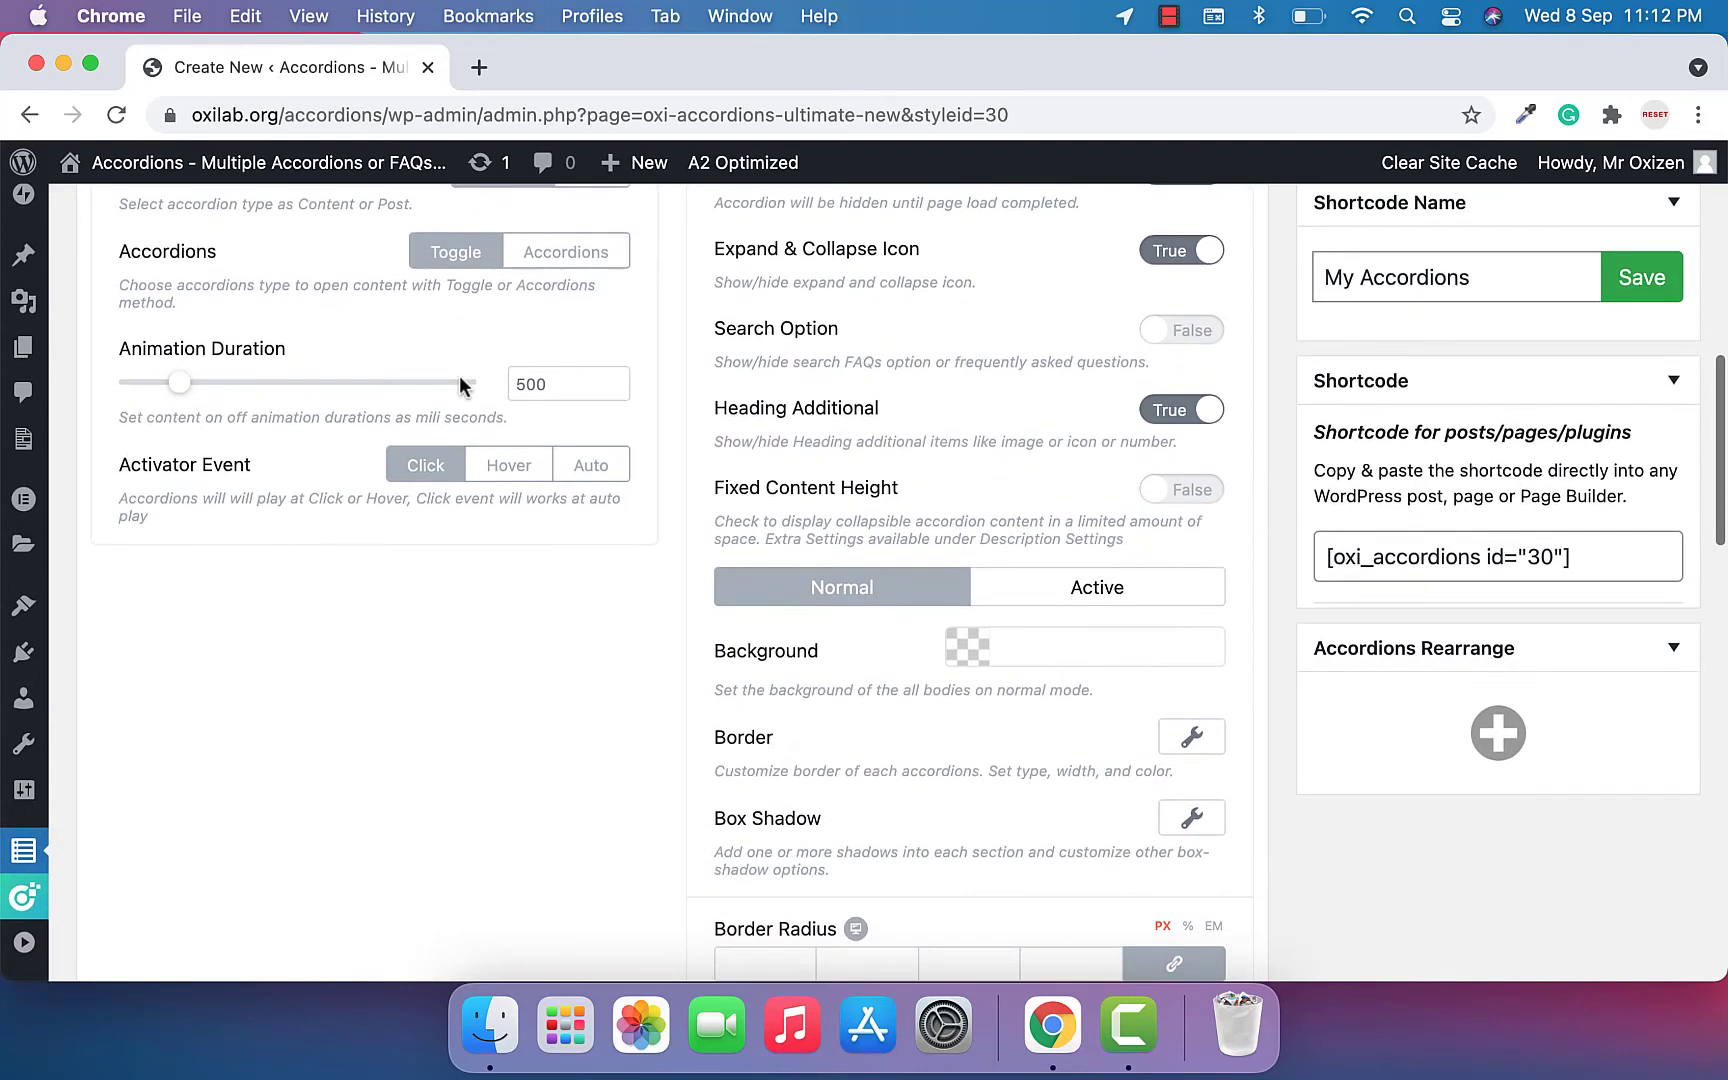
{"action": "left_click", "coordinate": [592, 464]}
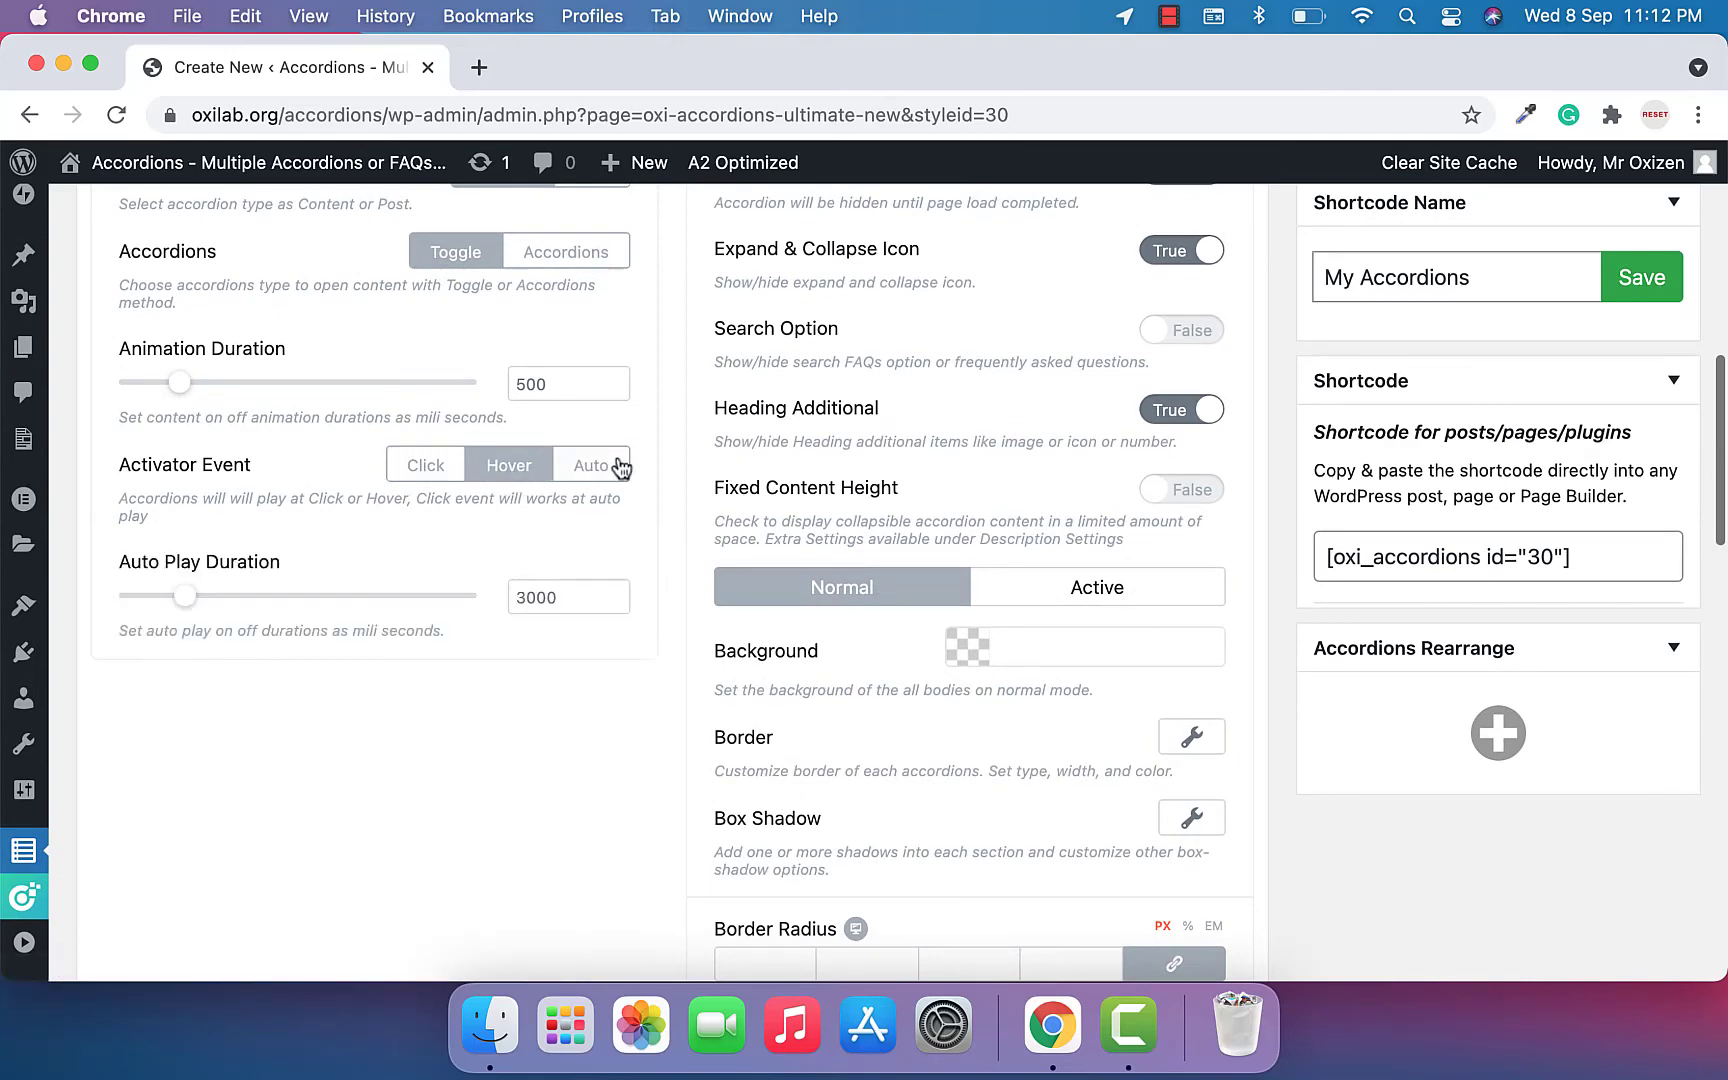
{"action": "scroll", "coordinate": [646, 520], "scroll_direction": "up", "scroll_amount": 2}
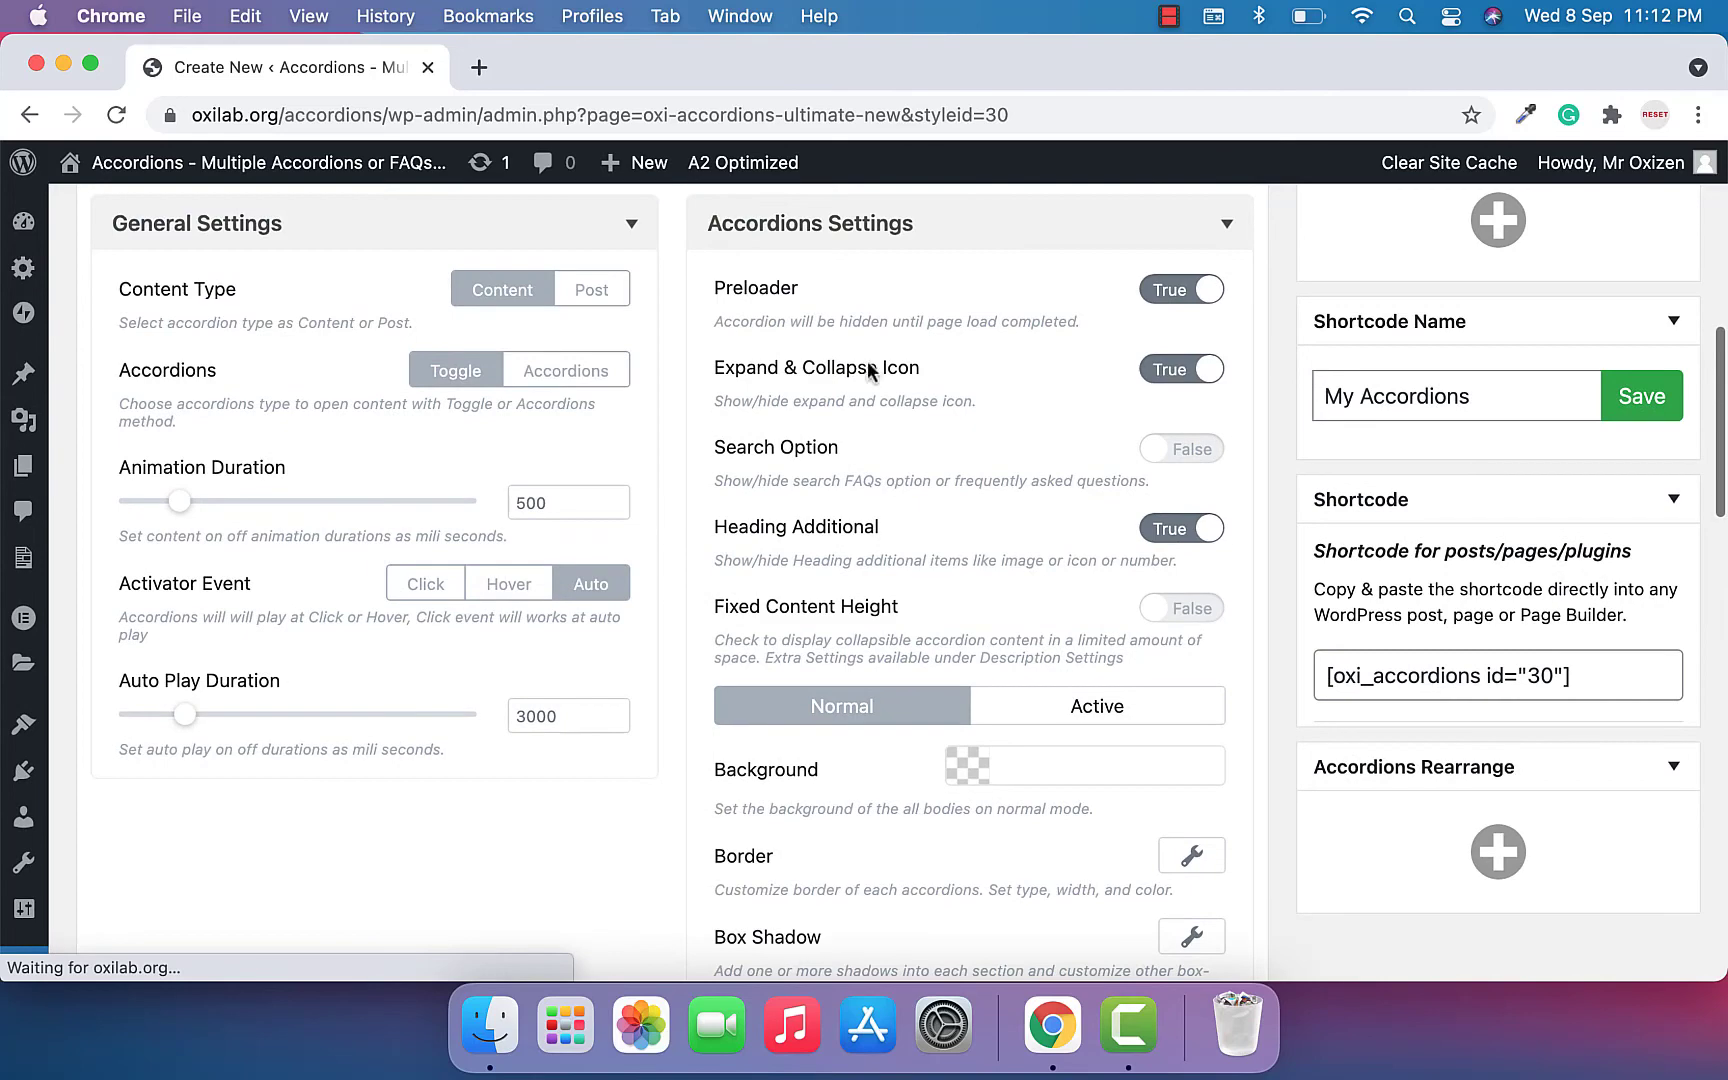
{"action": "left_click", "coordinate": [1195, 370]}
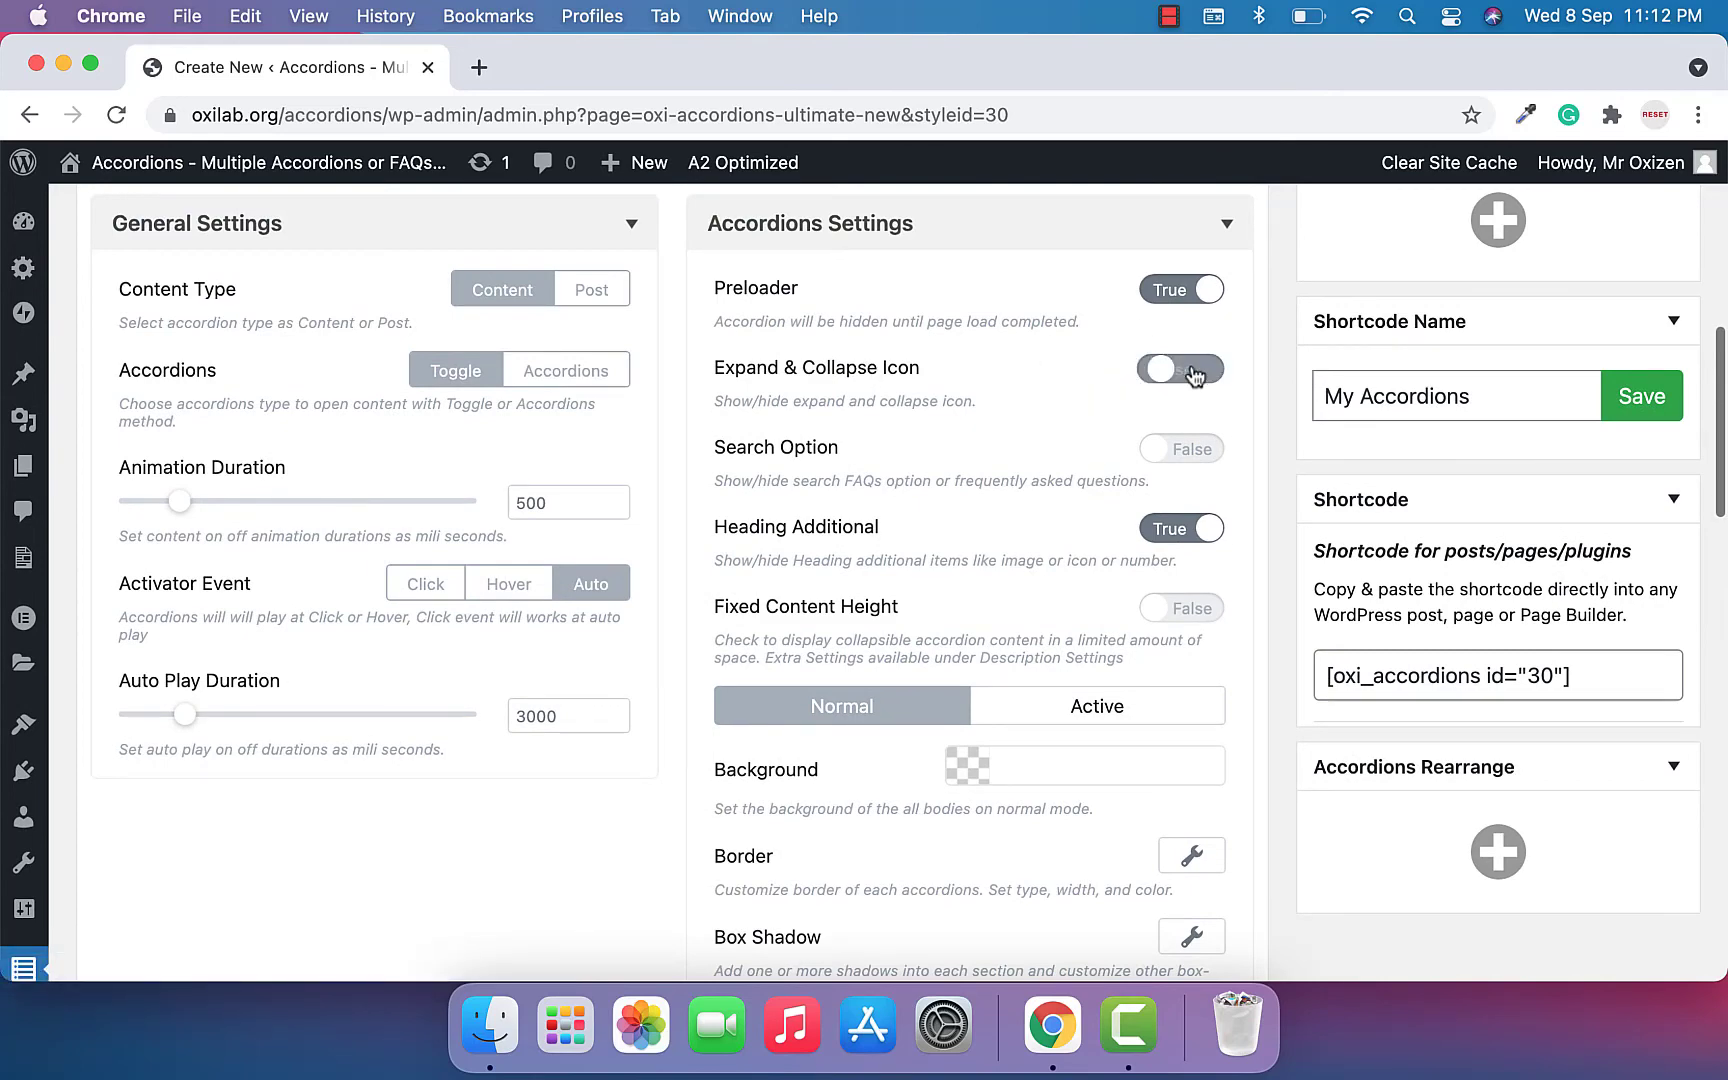
{"action": "scroll", "coordinate": [1195, 374], "scroll_direction": "down", "scroll_amount": 5}
{"action": "scroll", "coordinate": [1195, 374], "scroll_direction": "down", "scroll_amount": 4}
{"action": "scroll", "coordinate": [1195, 374], "scroll_direction": "down", "scroll_amount": 3}
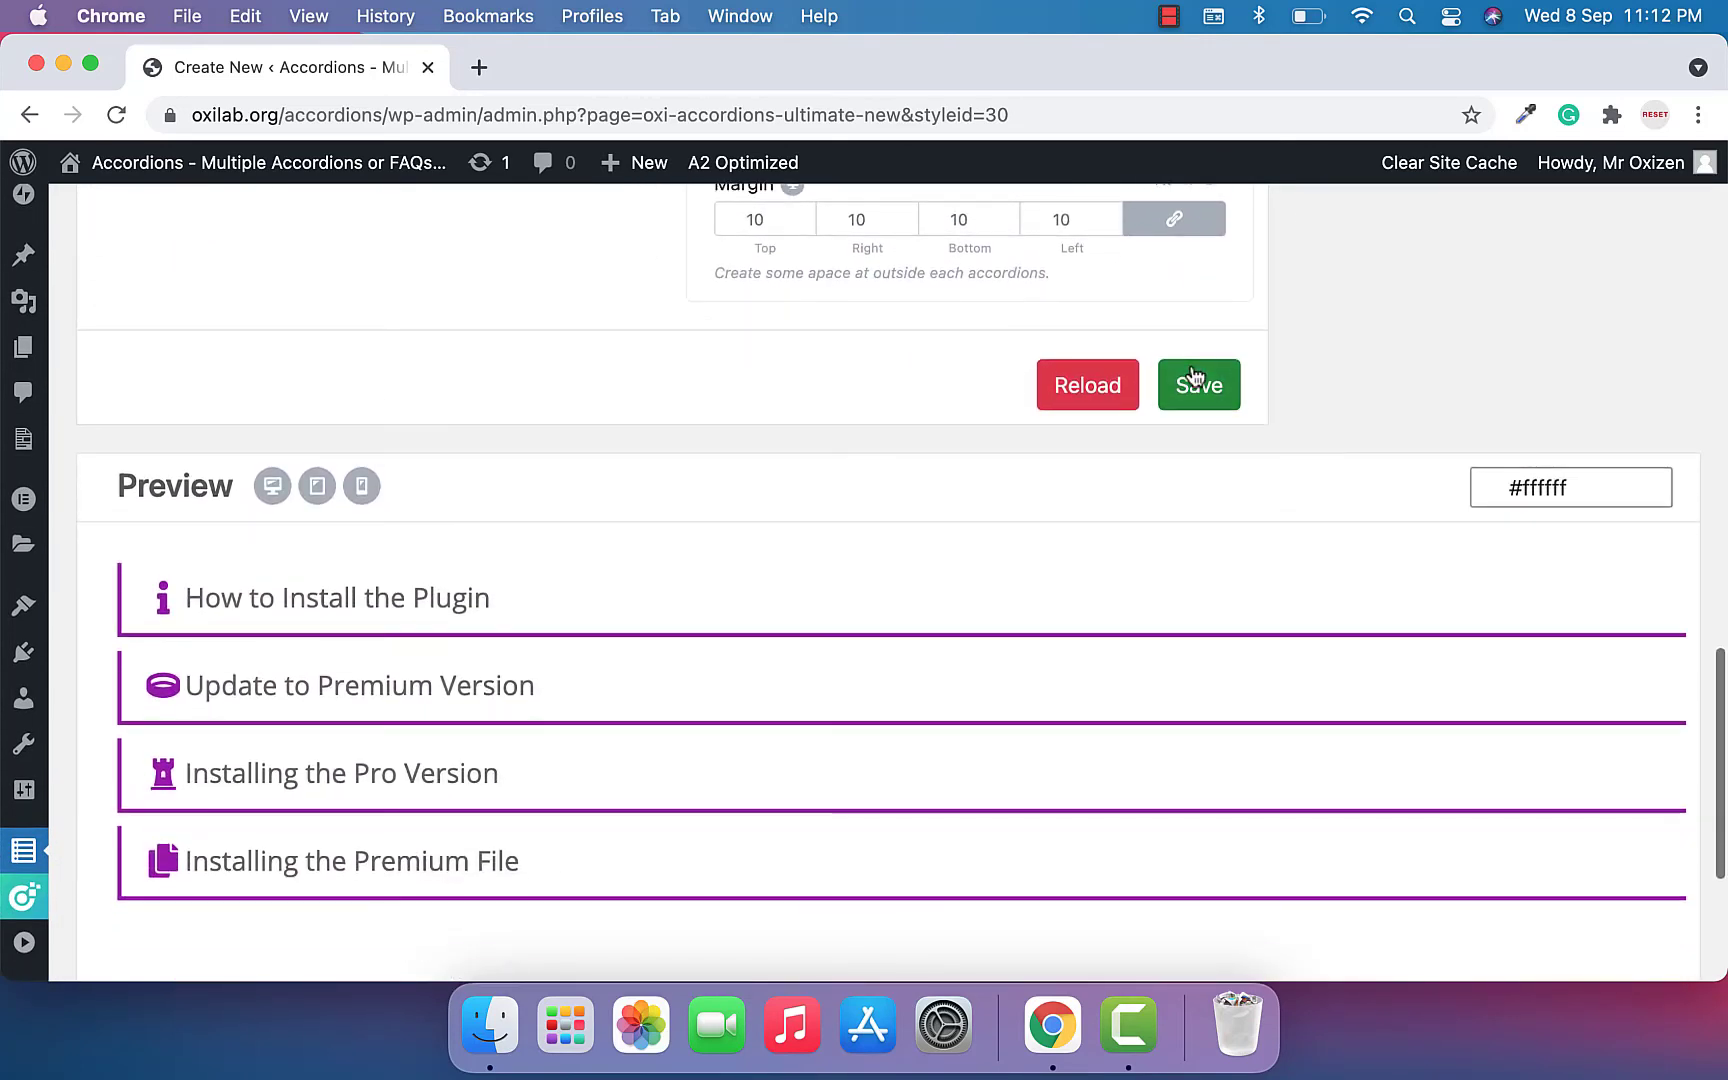
{"action": "scroll", "coordinate": [1191, 376], "scroll_direction": "up", "scroll_amount": 2}
{"action": "scroll", "coordinate": [1191, 374], "scroll_direction": "up", "scroll_amount": 4}
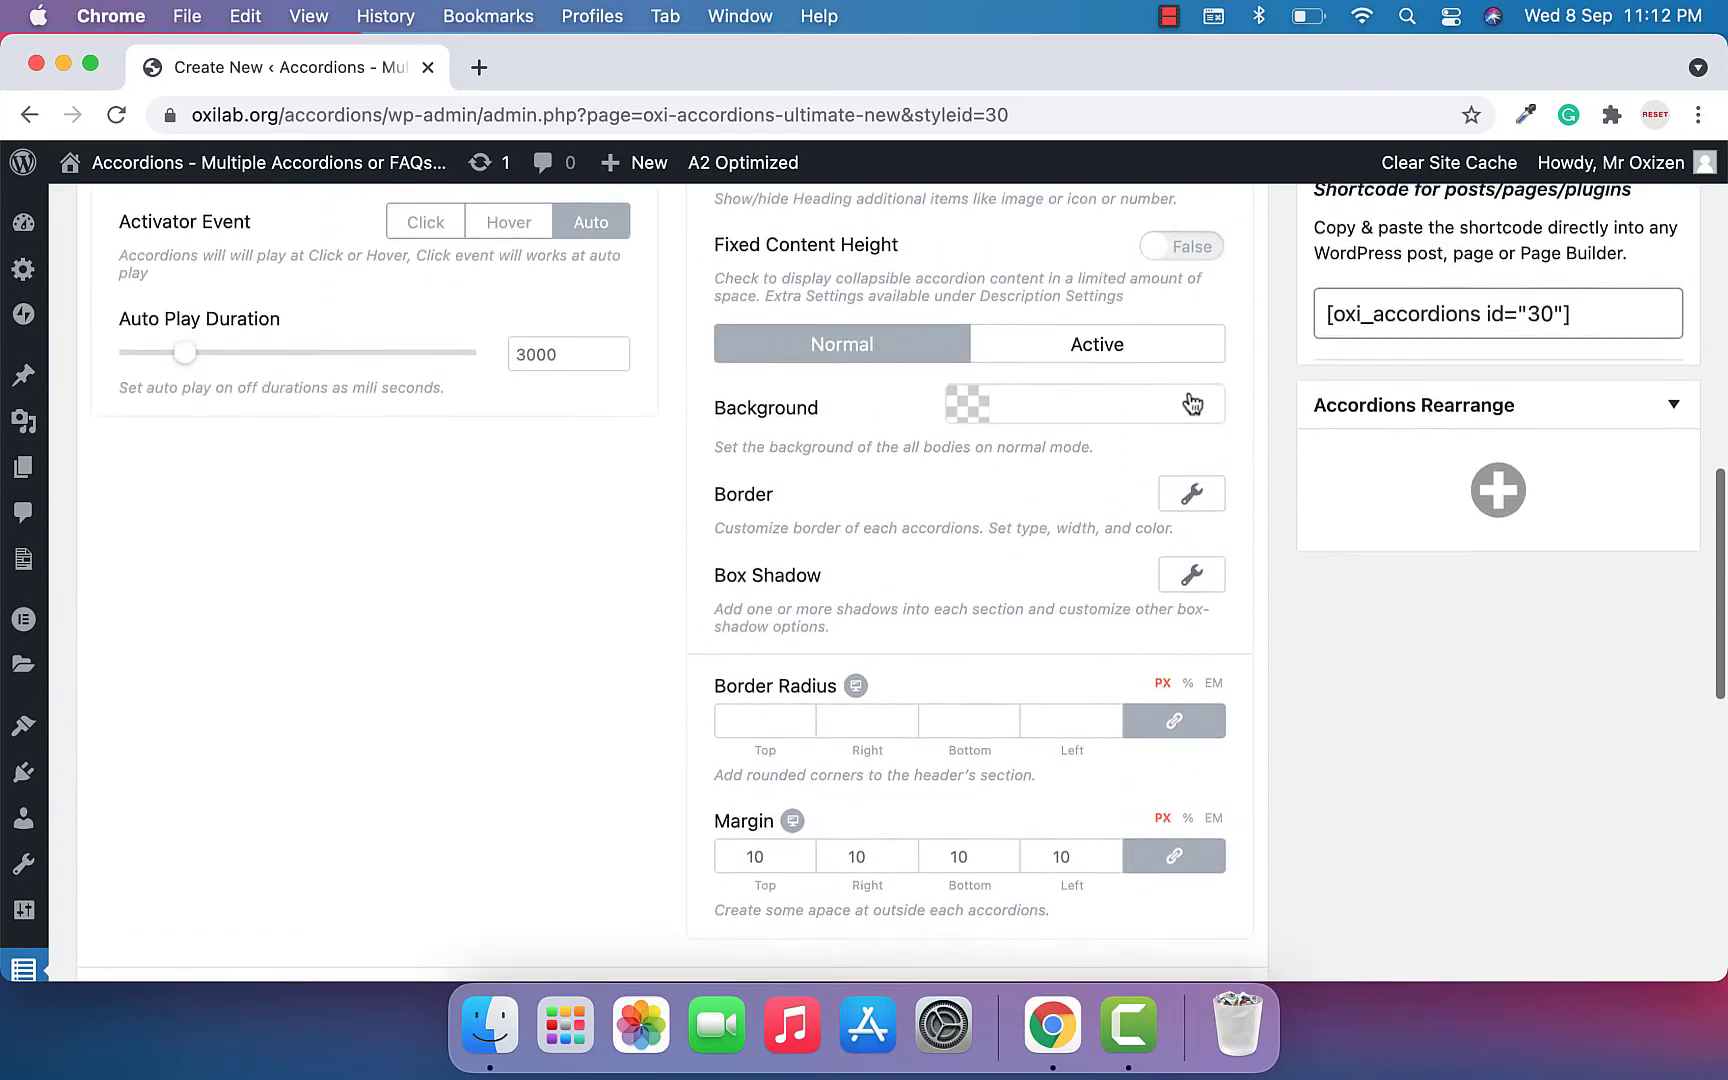
Keep Expand & Collapse Icon True, turn Search Option True, and test the preview search box.
{"action": "left_click", "coordinate": [1189, 209]}
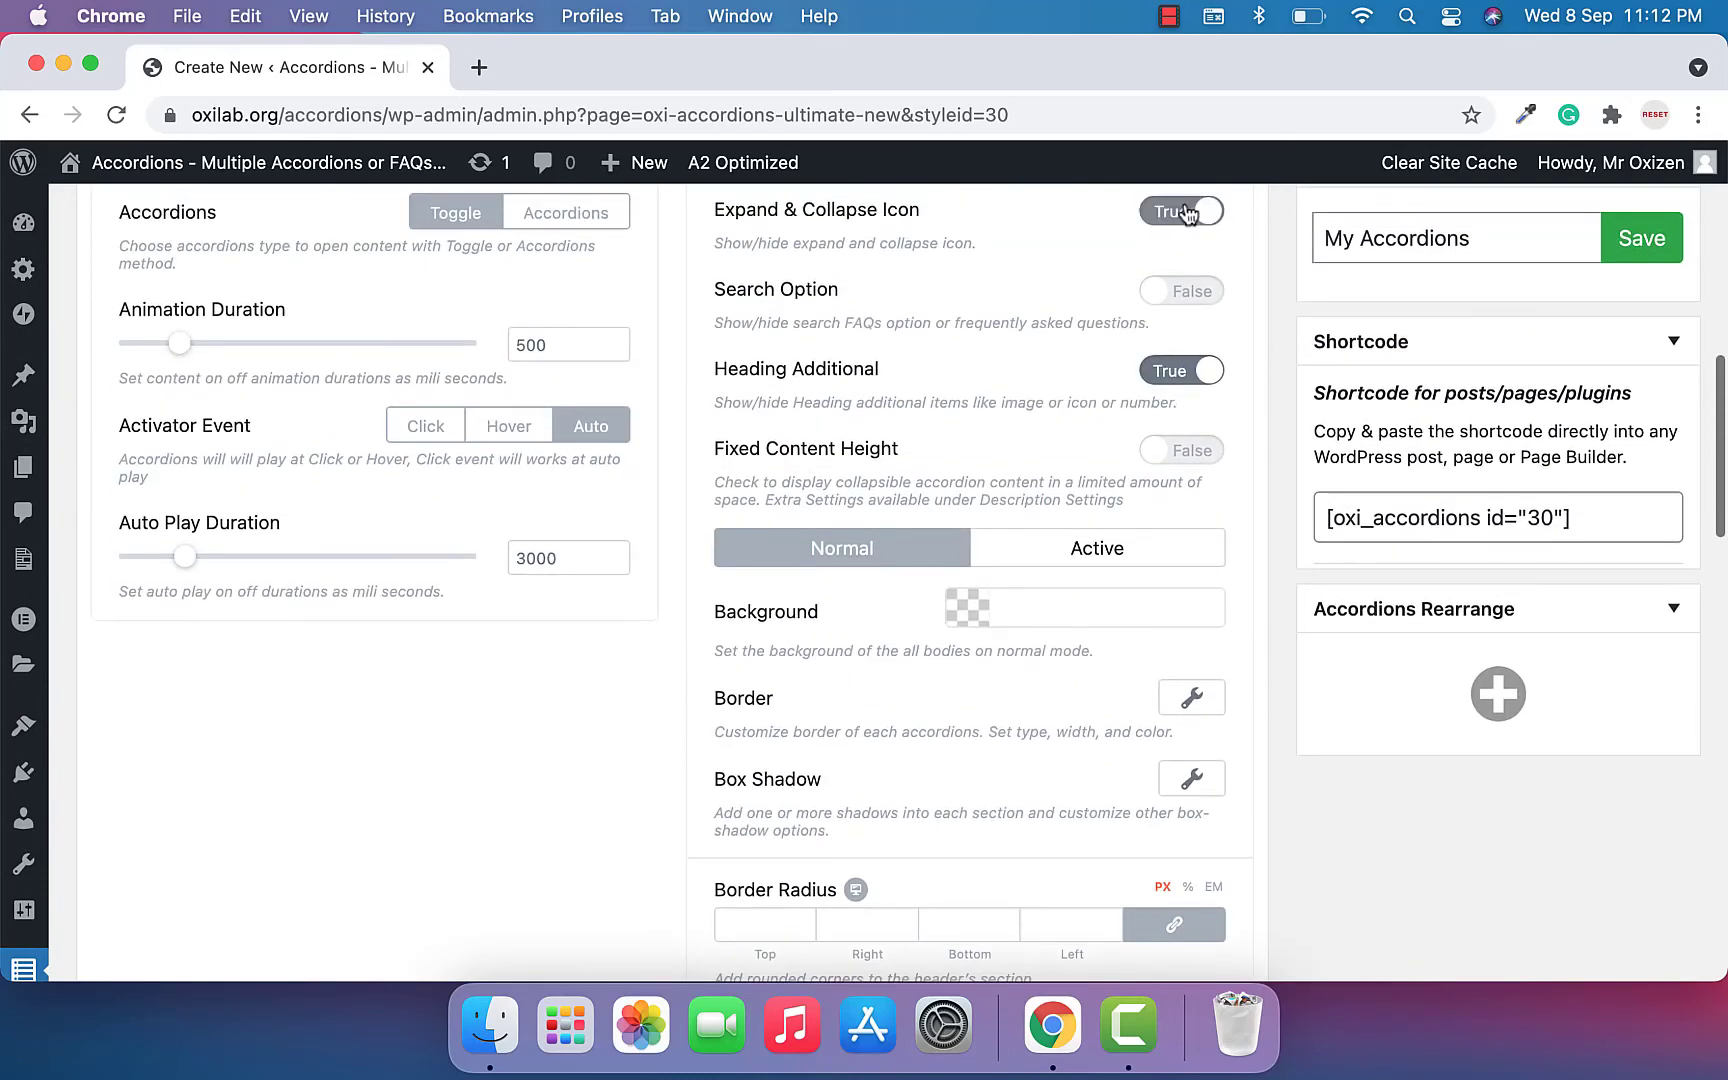
{"action": "scroll", "coordinate": [1188, 209], "scroll_direction": "down", "scroll_amount": 2}
{"action": "scroll", "coordinate": [1189, 210], "scroll_direction": "down", "scroll_amount": 5}
{"action": "scroll", "coordinate": [1184, 201], "scroll_direction": "up", "scroll_amount": 5}
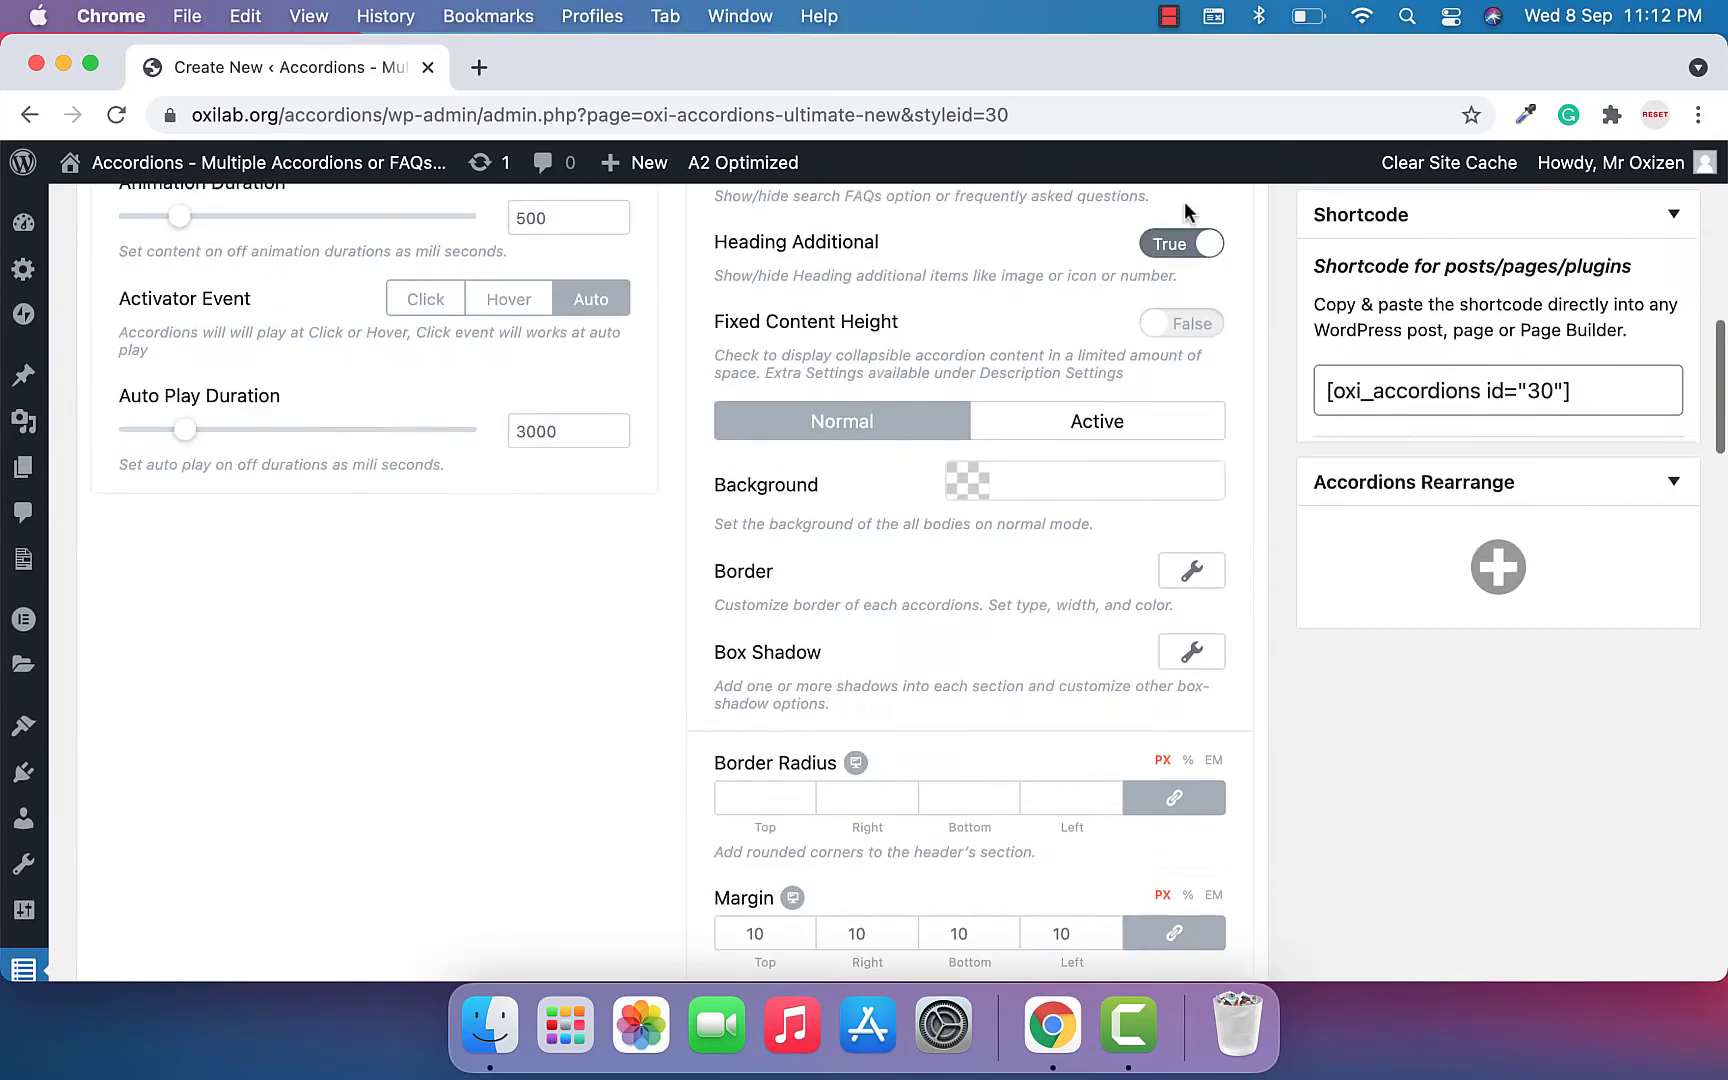
{"action": "scroll", "coordinate": [1184, 201], "scroll_direction": "up", "scroll_amount": 2}
{"action": "left_click", "coordinate": [1154, 322]}
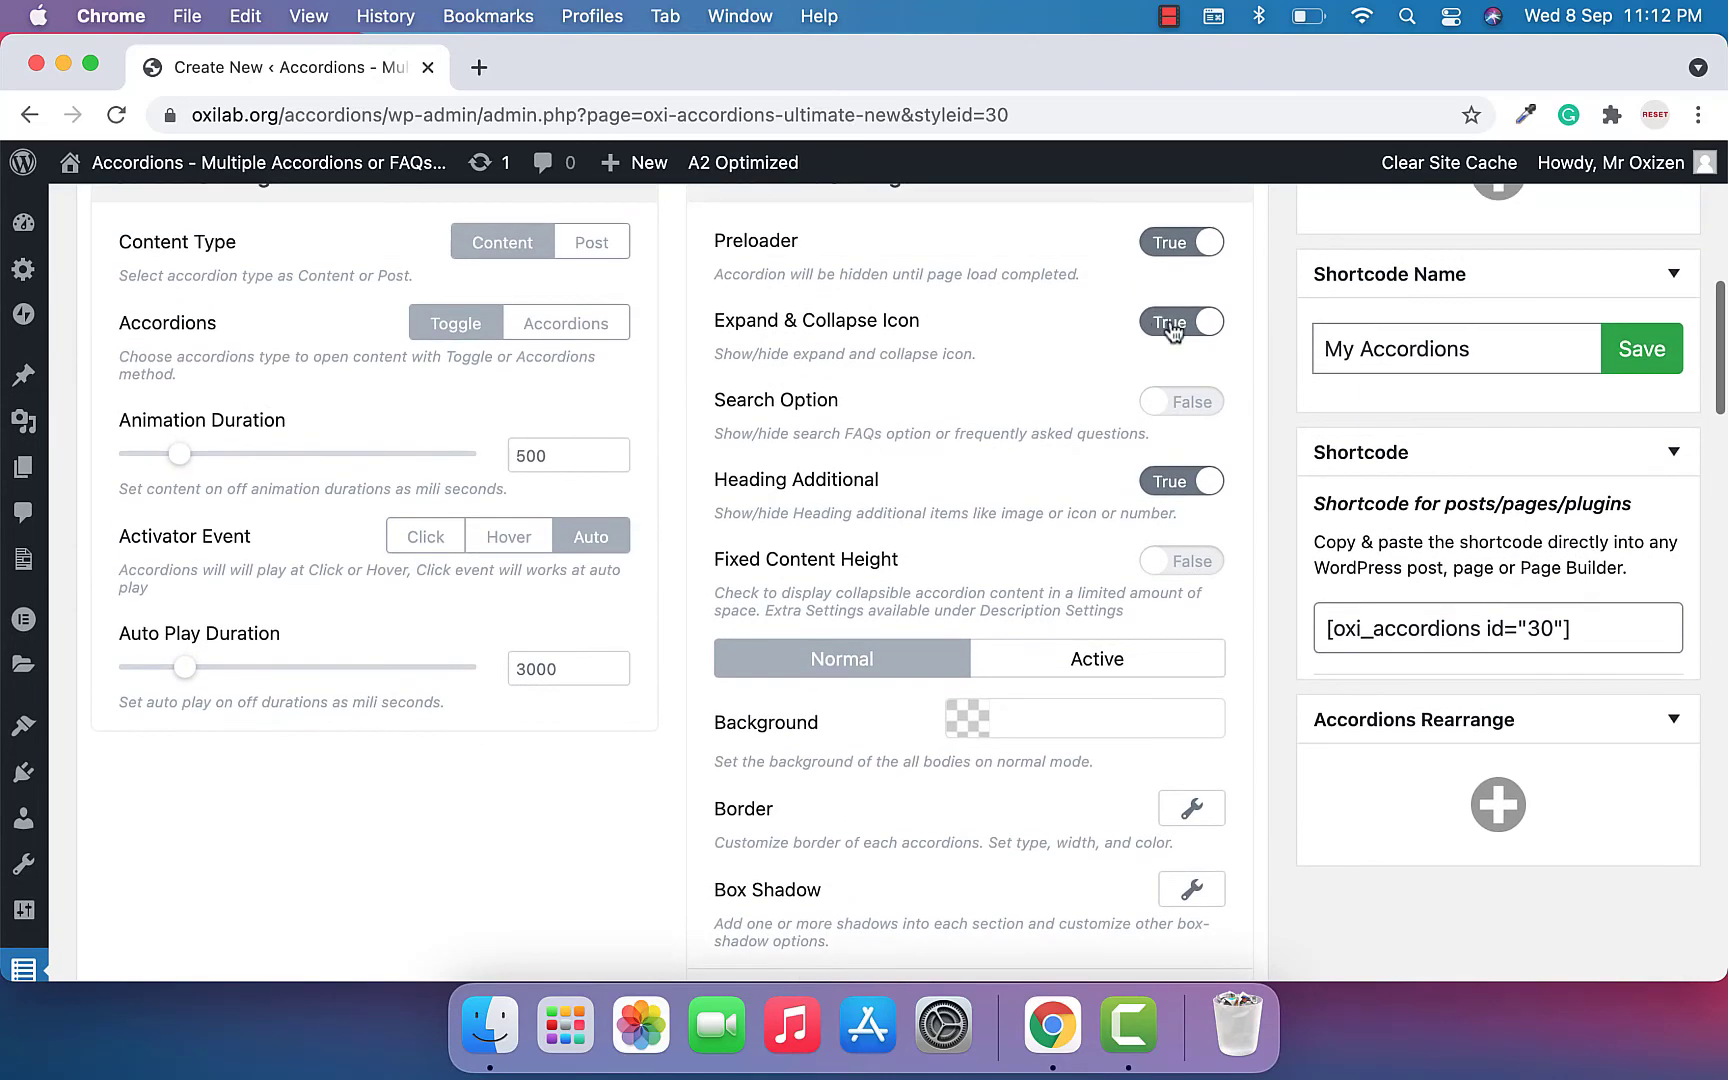
{"action": "scroll", "coordinate": [1171, 330], "scroll_direction": "down", "scroll_amount": 1}
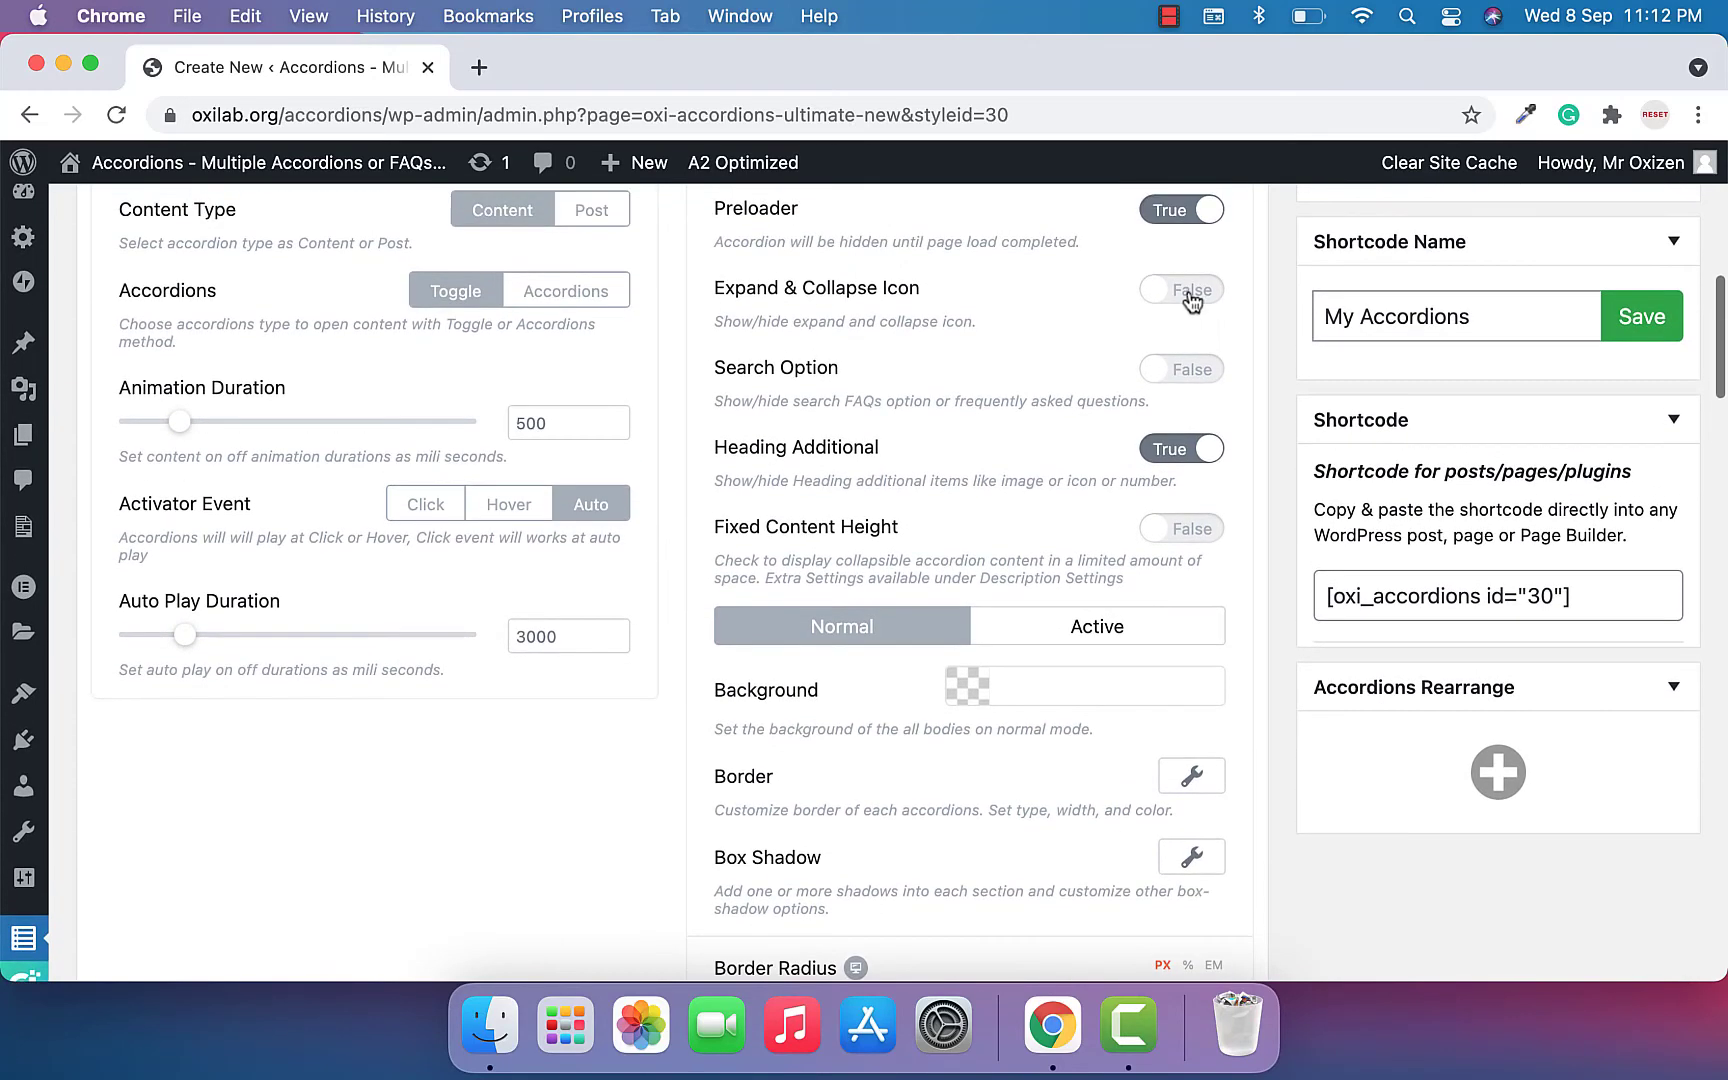
{"action": "left_click", "coordinate": [1188, 300]}
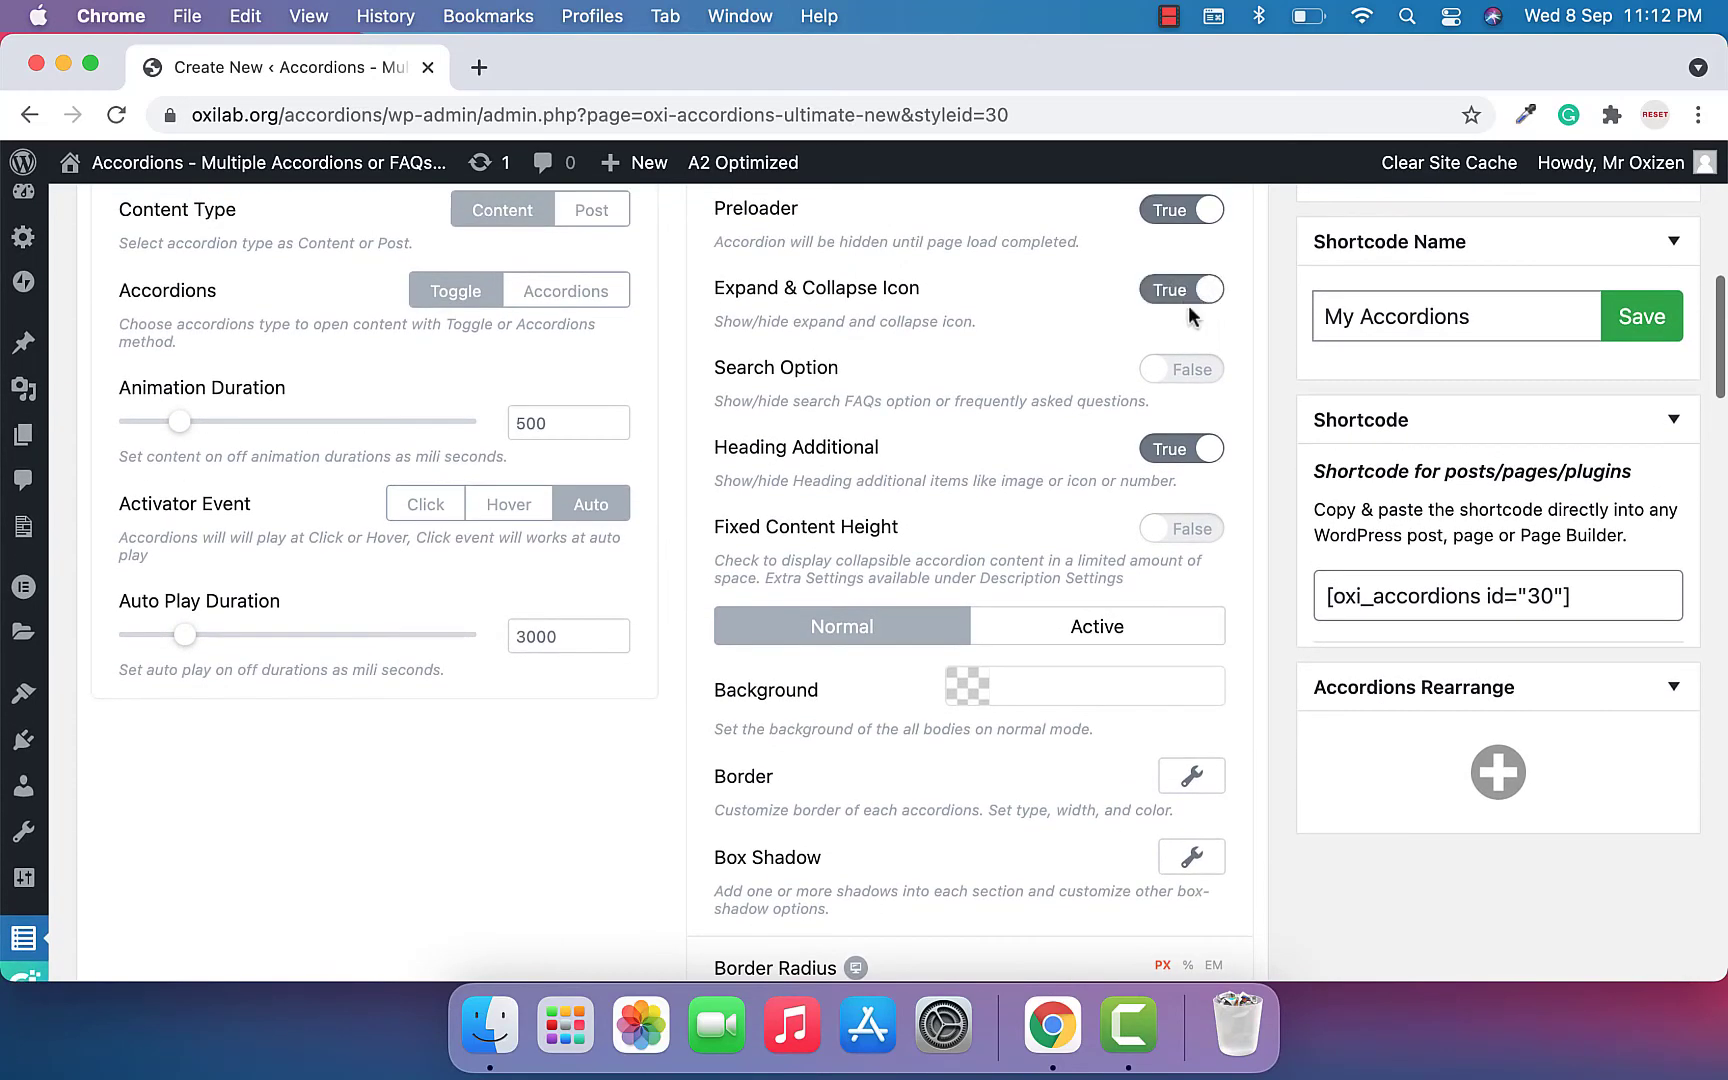
{"action": "left_click", "coordinate": [1185, 370]}
{"action": "scroll", "coordinate": [1184, 375], "scroll_direction": "down", "scroll_amount": 2}
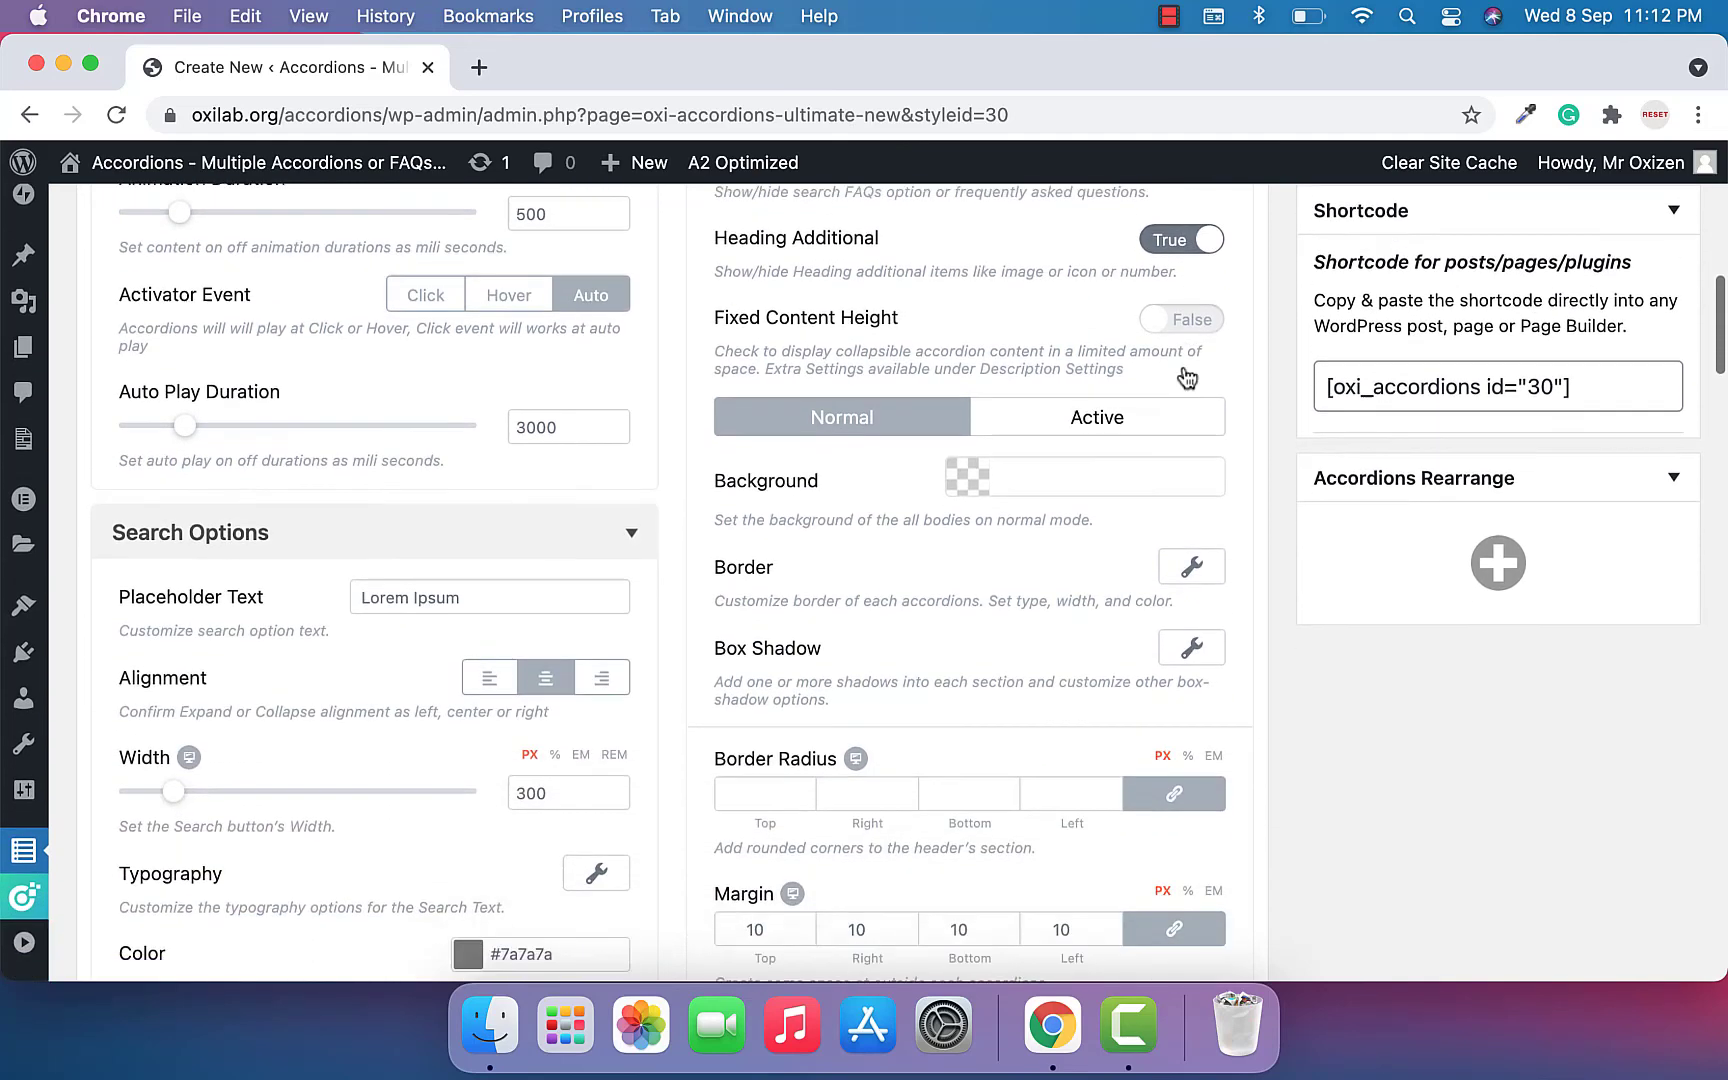
{"action": "scroll", "coordinate": [1184, 375], "scroll_direction": "down", "scroll_amount": 5}
{"action": "scroll", "coordinate": [1185, 375], "scroll_direction": "down", "scroll_amount": 3}
{"action": "scroll", "coordinate": [1182, 376], "scroll_direction": "down", "scroll_amount": 5}
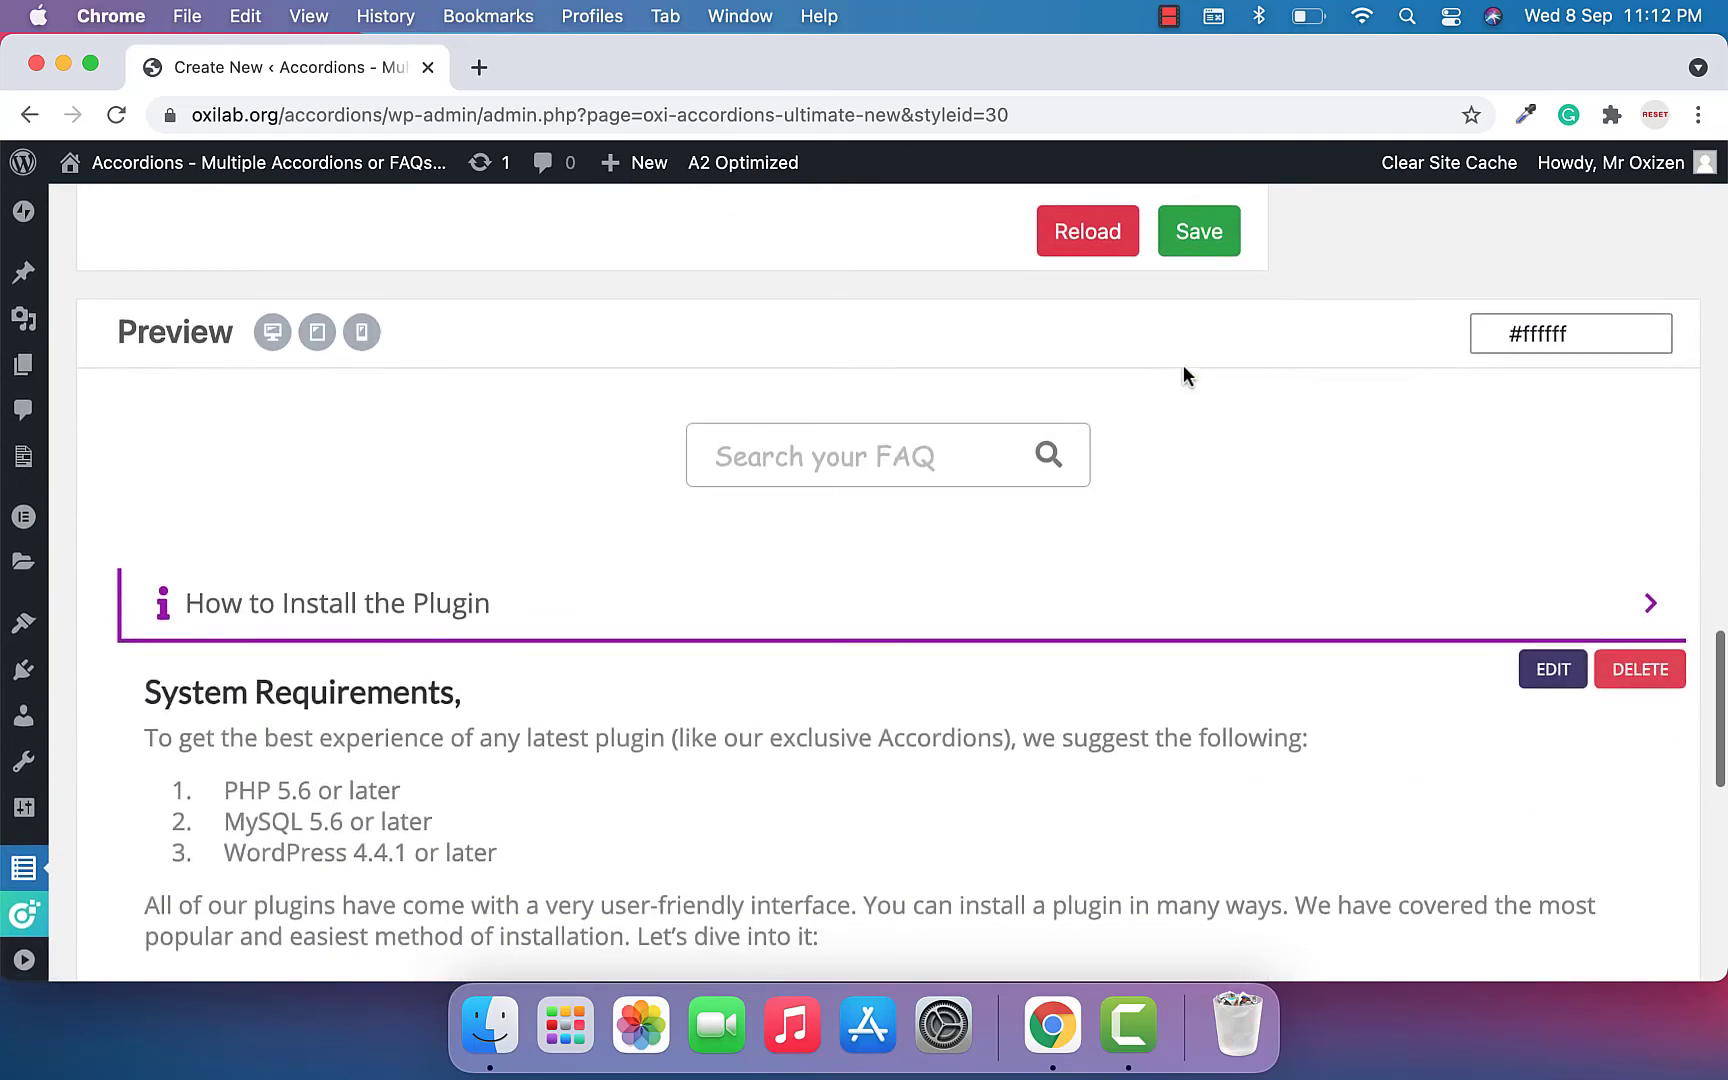
{"action": "left_click", "coordinate": [972, 446]}
{"action": "scroll", "coordinate": [972, 445], "scroll_direction": "up", "scroll_amount": 2}
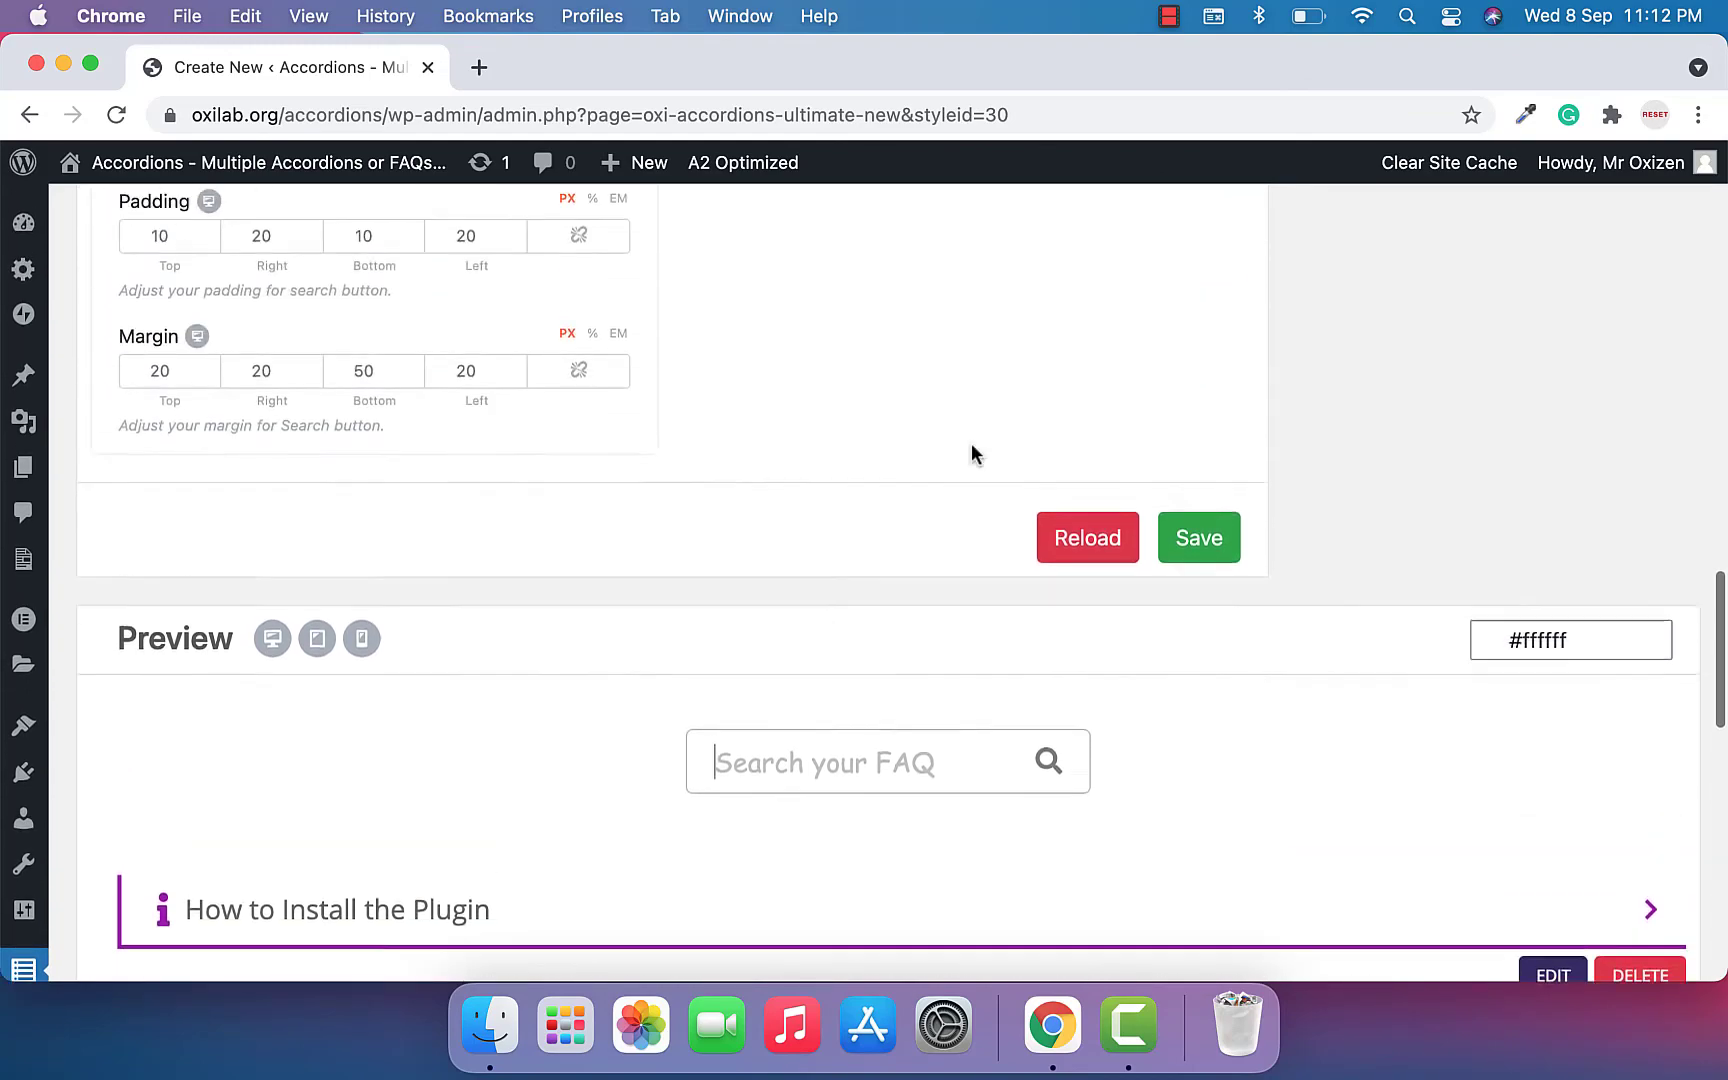
{"action": "scroll", "coordinate": [972, 446], "scroll_direction": "up", "scroll_amount": 3}
{"action": "scroll", "coordinate": [973, 446], "scroll_direction": "up", "scroll_amount": 4}
{"action": "scroll", "coordinate": [972, 446], "scroll_direction": "up", "scroll_amount": 1}
{"action": "scroll", "coordinate": [972, 445], "scroll_direction": "up", "scroll_amount": 1}
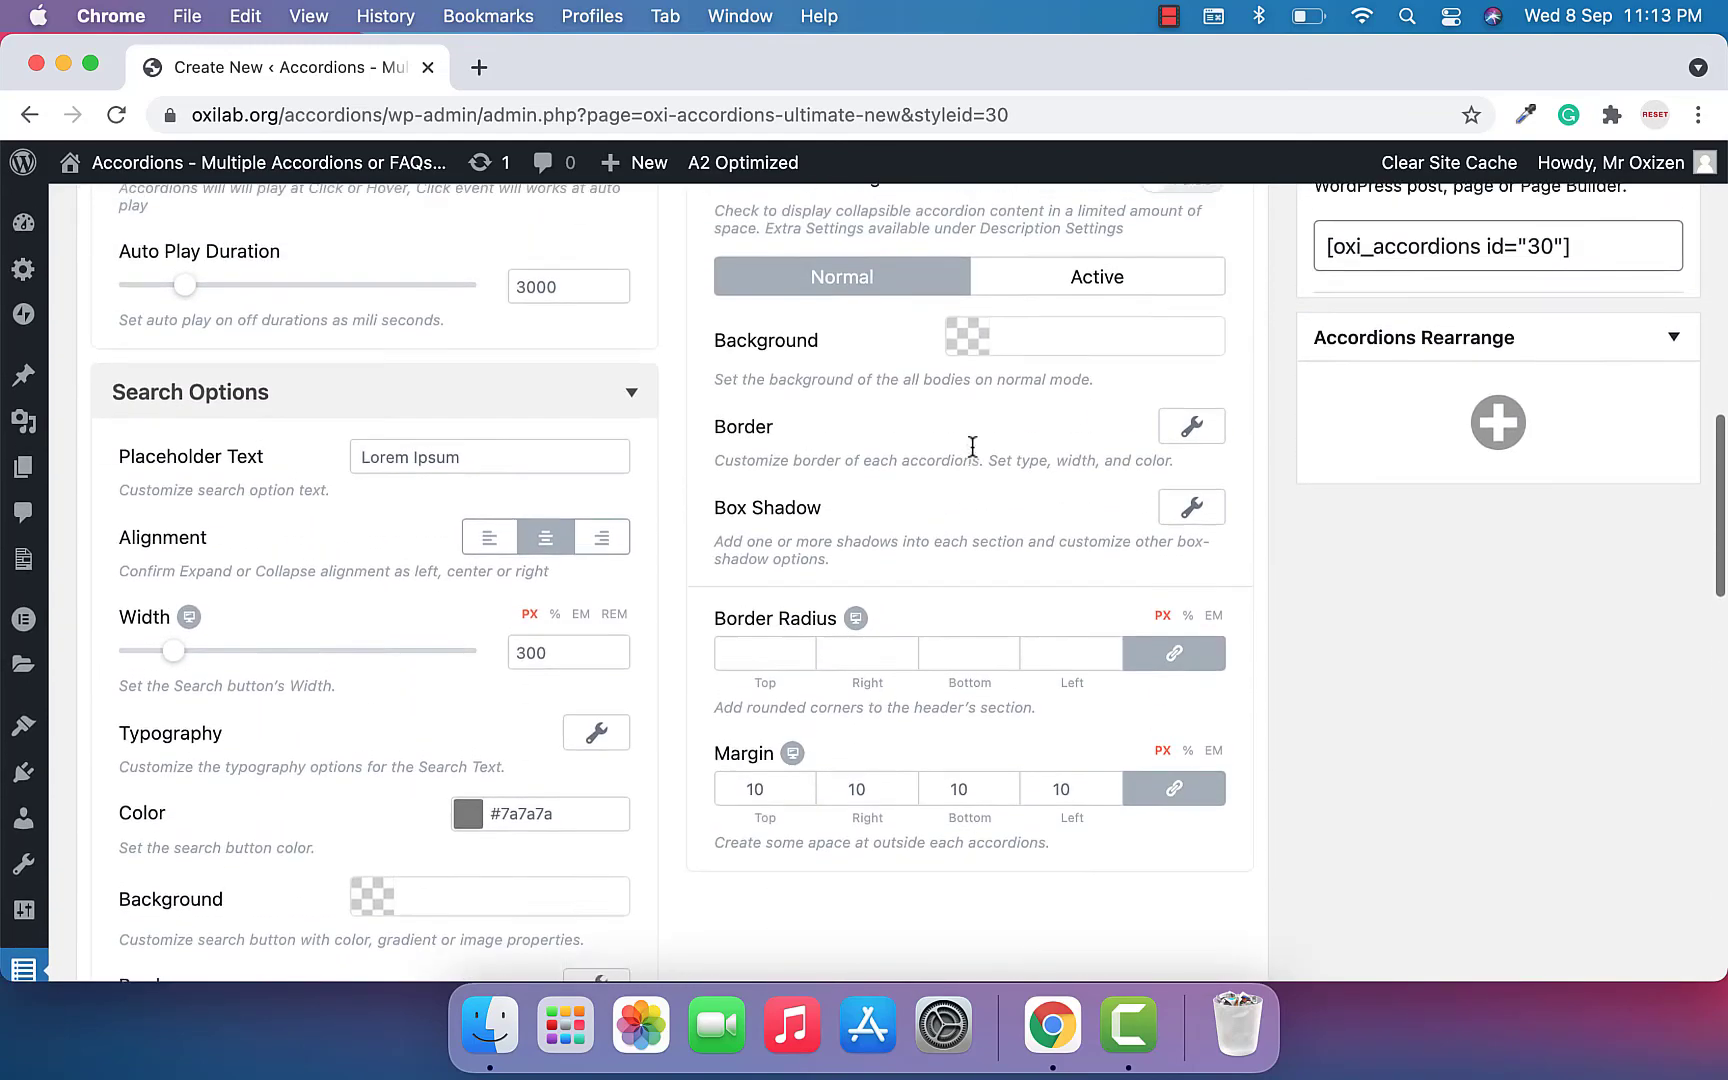